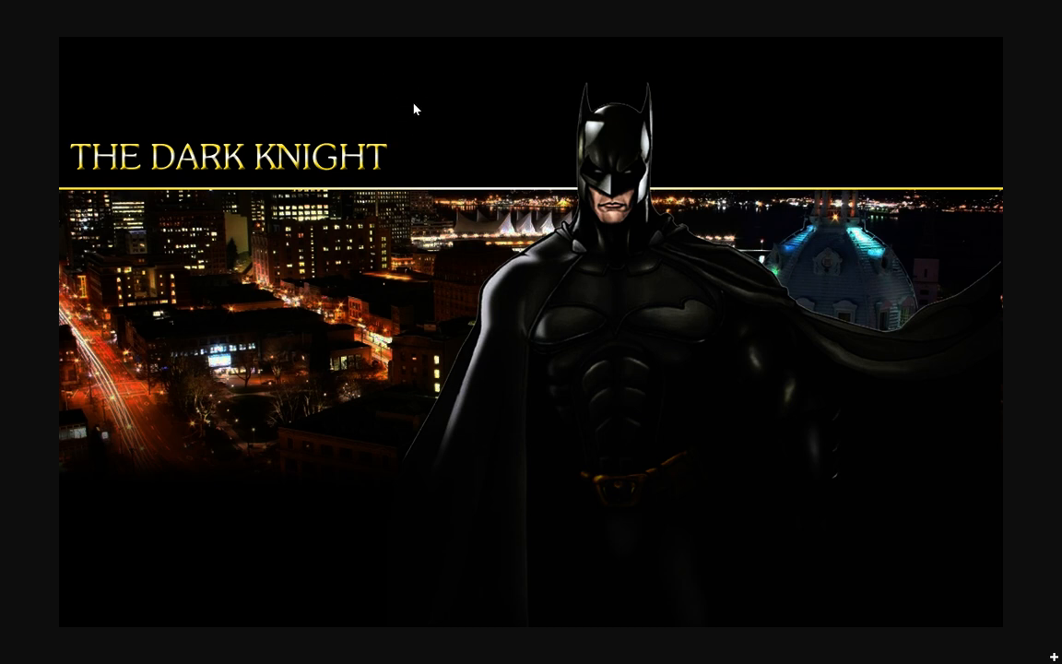
Leave the Batman wallpaper preview, view the finished enterprise_bkg.png wallpaper full screen, and close the photo viewer.
{"action": "key", "text": "Escape"}
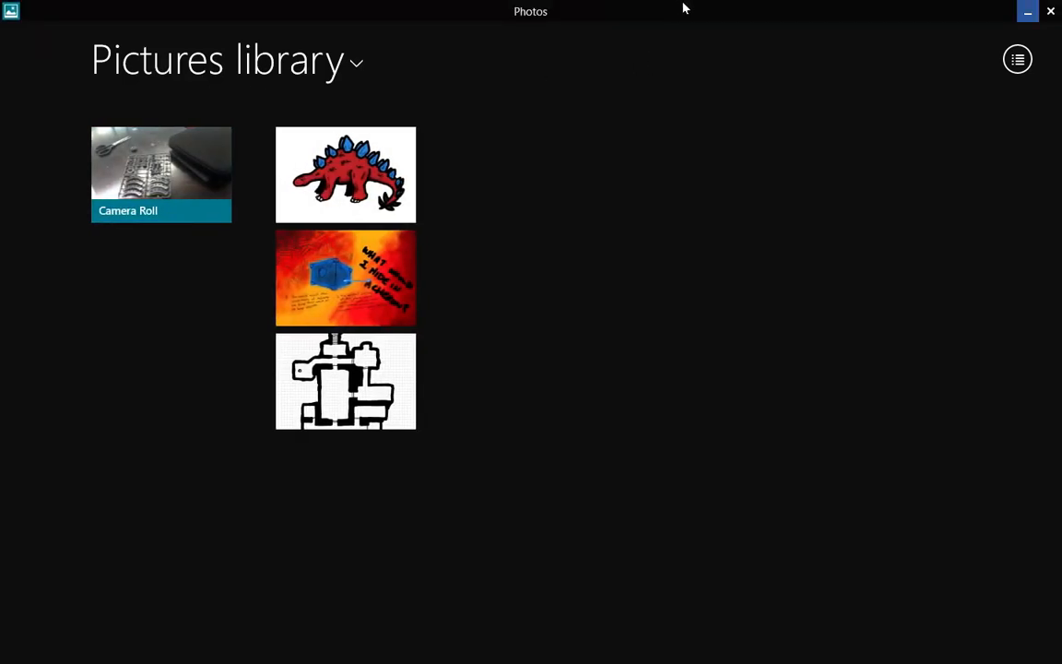
{"action": "left_click", "coordinate": [1027, 10]}
{"action": "double_click", "coordinate": [277, 278]}
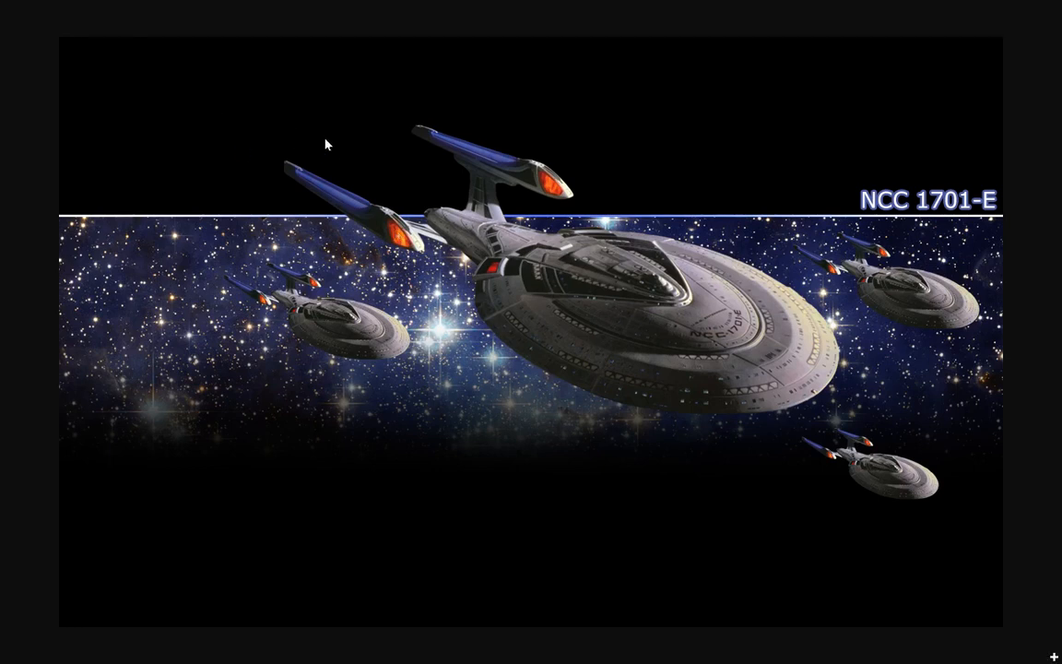
{"action": "mouse_move", "coordinate": [666, 3]}
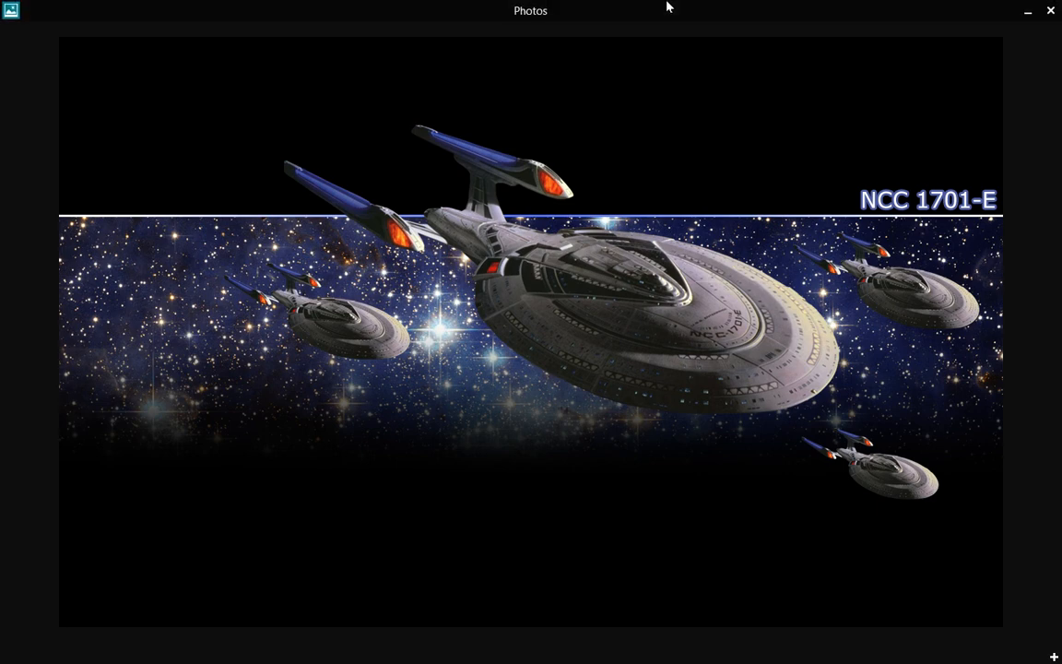
{"action": "left_click", "coordinate": [1050, 11]}
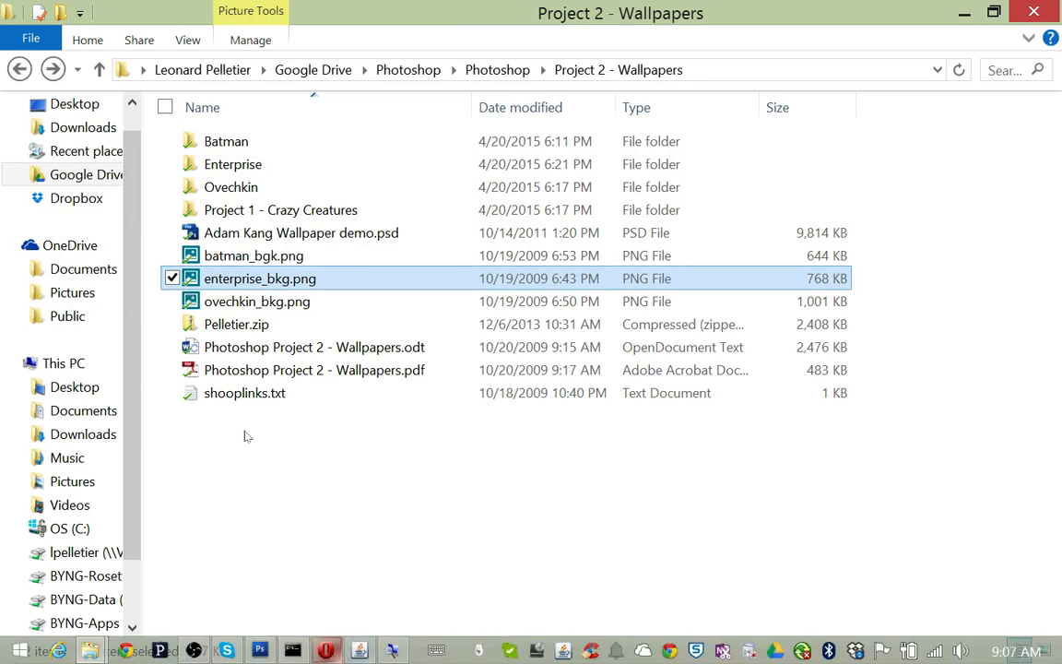
Switch to Photoshop, shrink its window so the project folder stays reachable, and select ovechkinrender.png in the Ovechkin folder.
{"action": "key", "text": "alt+Tab"}
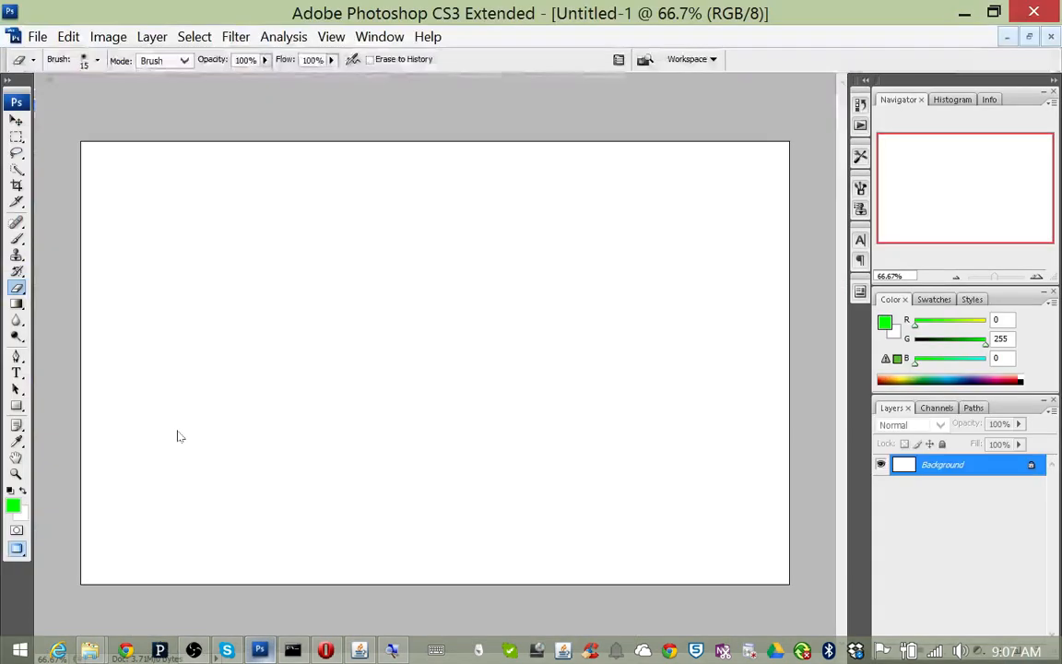
{"action": "left_click_drag", "start_coordinate": [555, 13], "coordinate": [424, 296]}
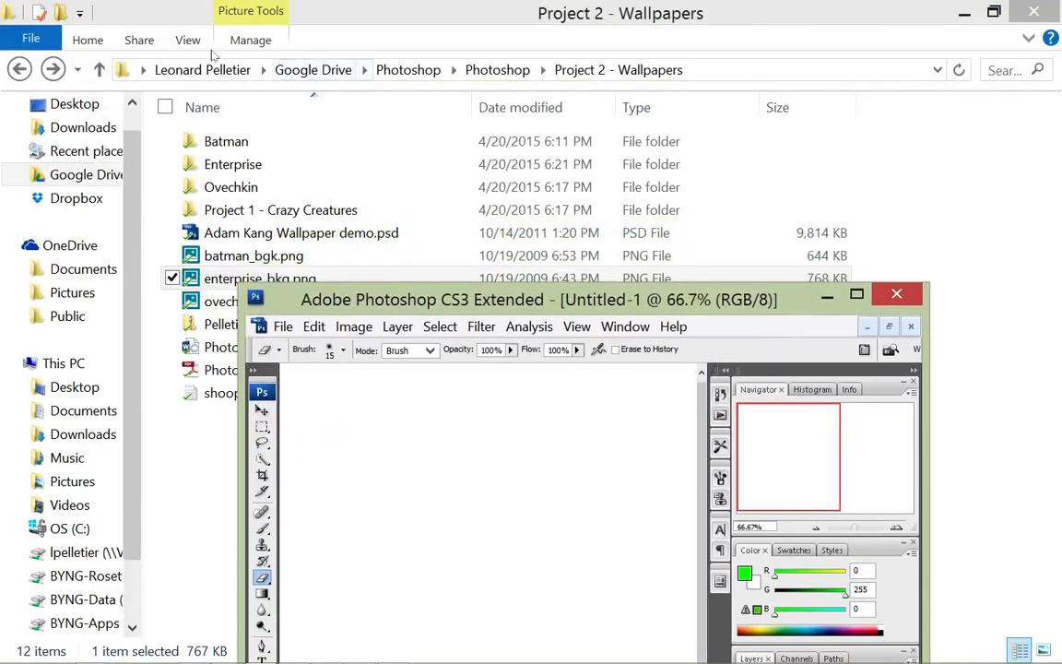
{"action": "double_click", "coordinate": [230, 187]}
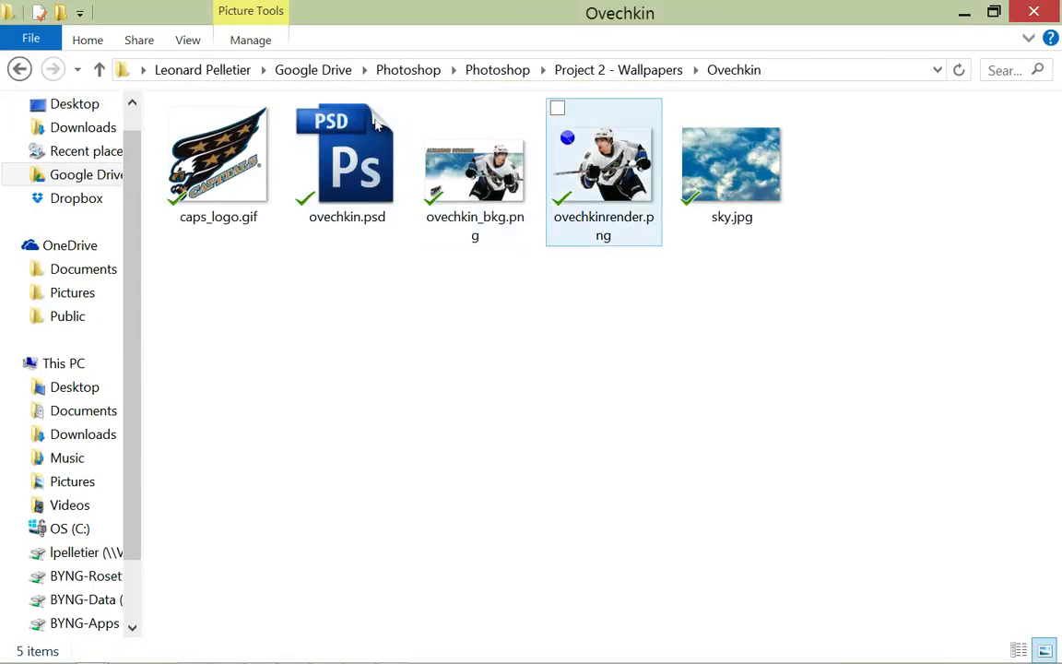
{"action": "left_click", "coordinate": [599, 174]}
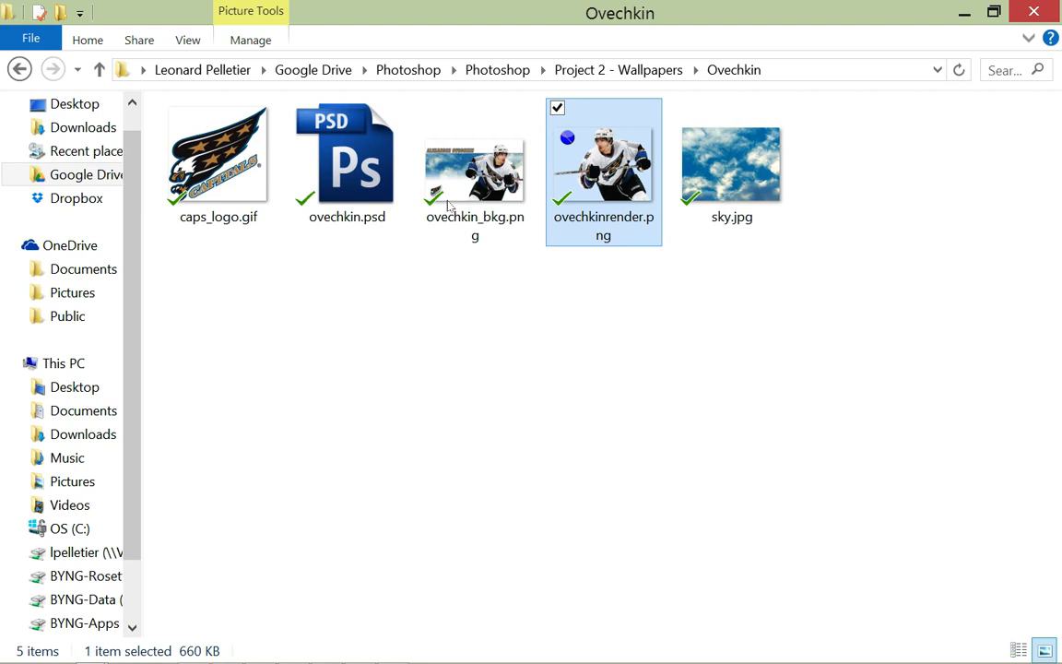
Switch to Chrome and search Google Images for "charmander".
{"action": "mouse_move", "coordinate": [236, 661]}
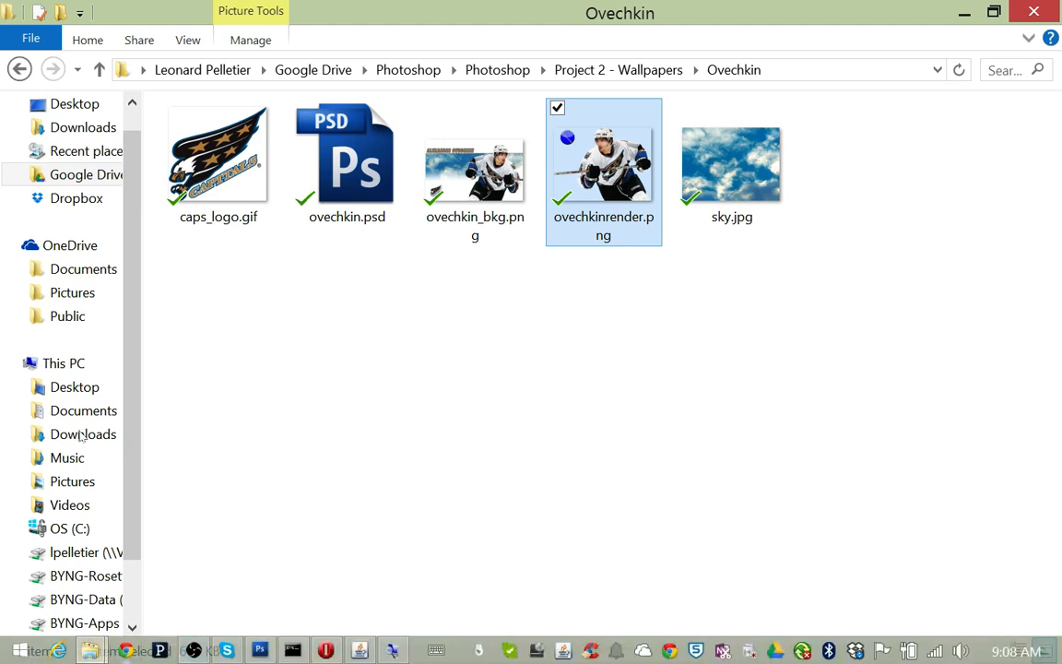
{"action": "left_click", "coordinate": [125, 651]}
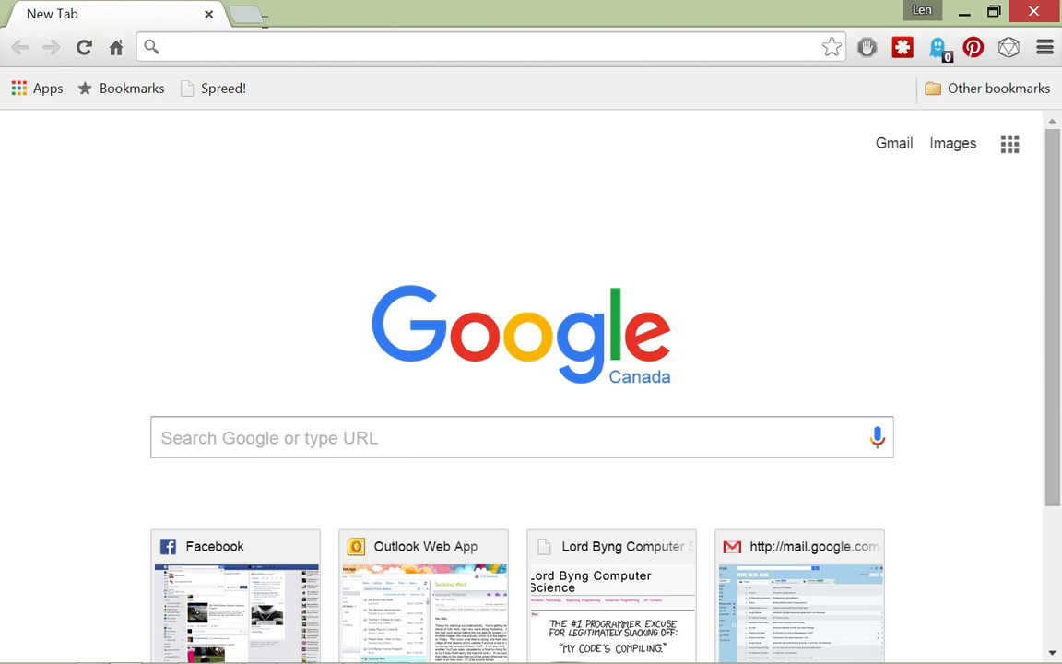
{"action": "type", "text": "charmander"}
{"action": "key", "text": "Return"}
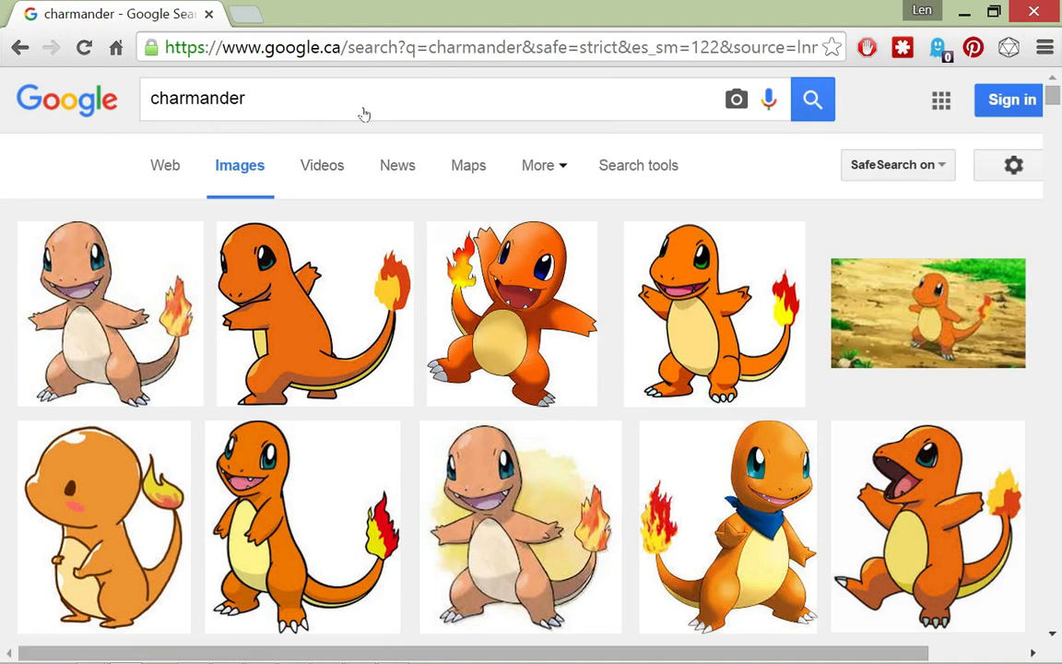
Filter the image results to transparent ones and preview the 878 × 828 Charmander image from pokemon.wikia.com.
{"action": "left_click", "coordinate": [627, 165]}
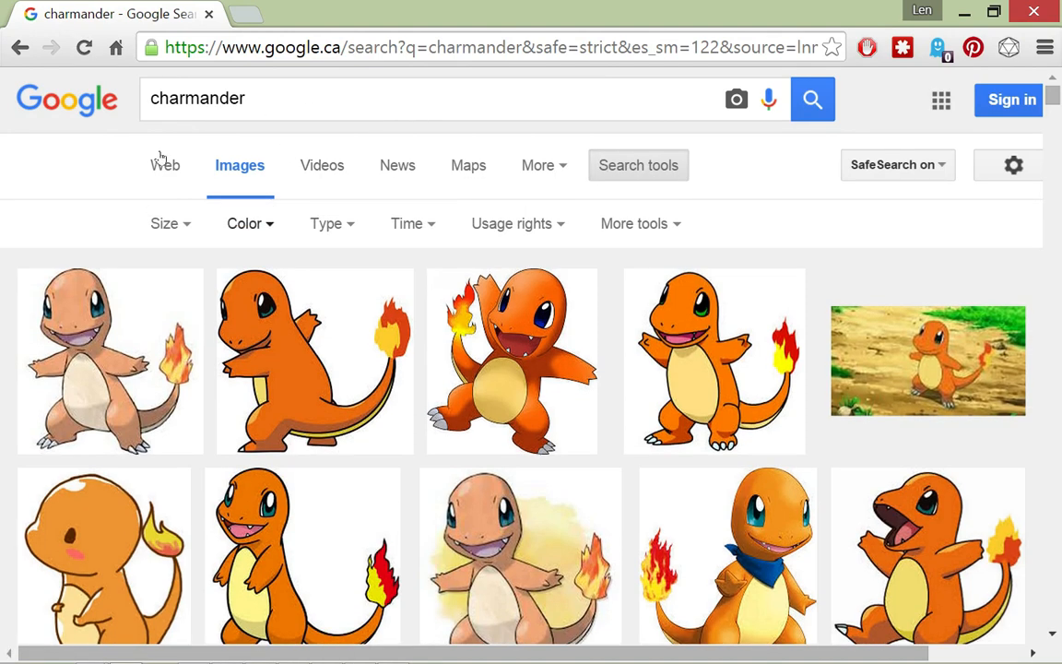
{"action": "left_click", "coordinate": [257, 224]}
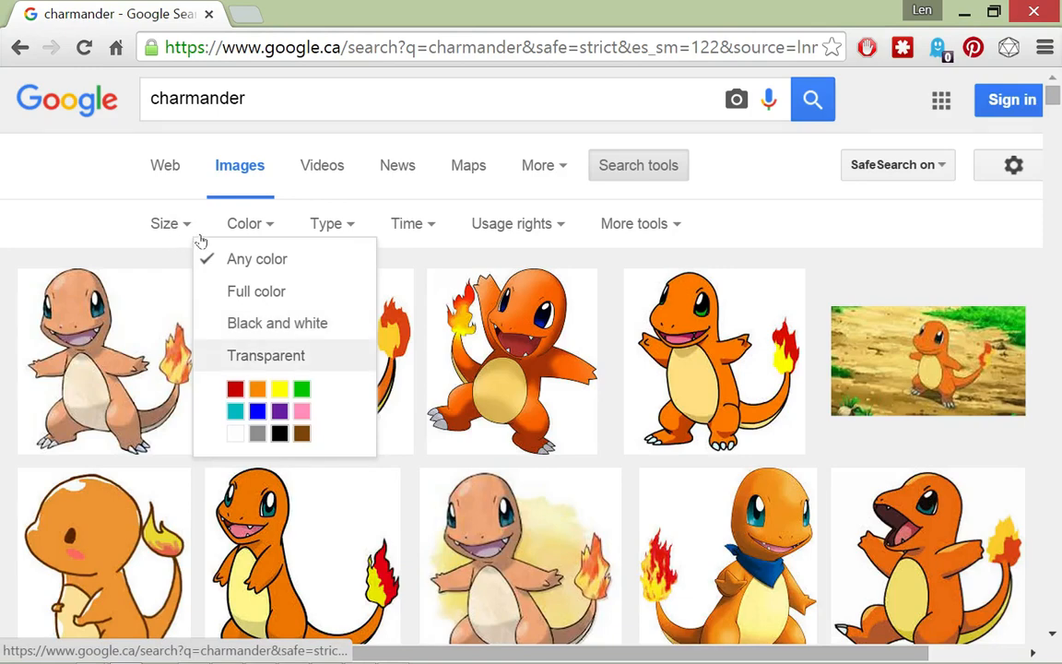
{"action": "left_click", "coordinate": [265, 355]}
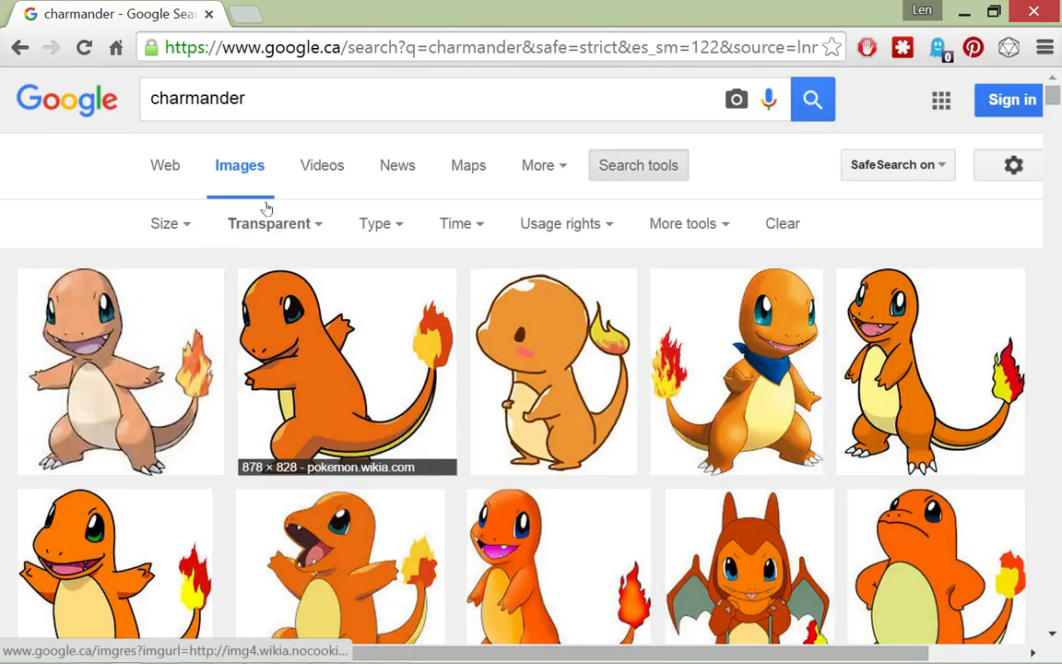
{"action": "scroll", "coordinate": [308, 188], "scroll_direction": "down", "scroll_amount": 3}
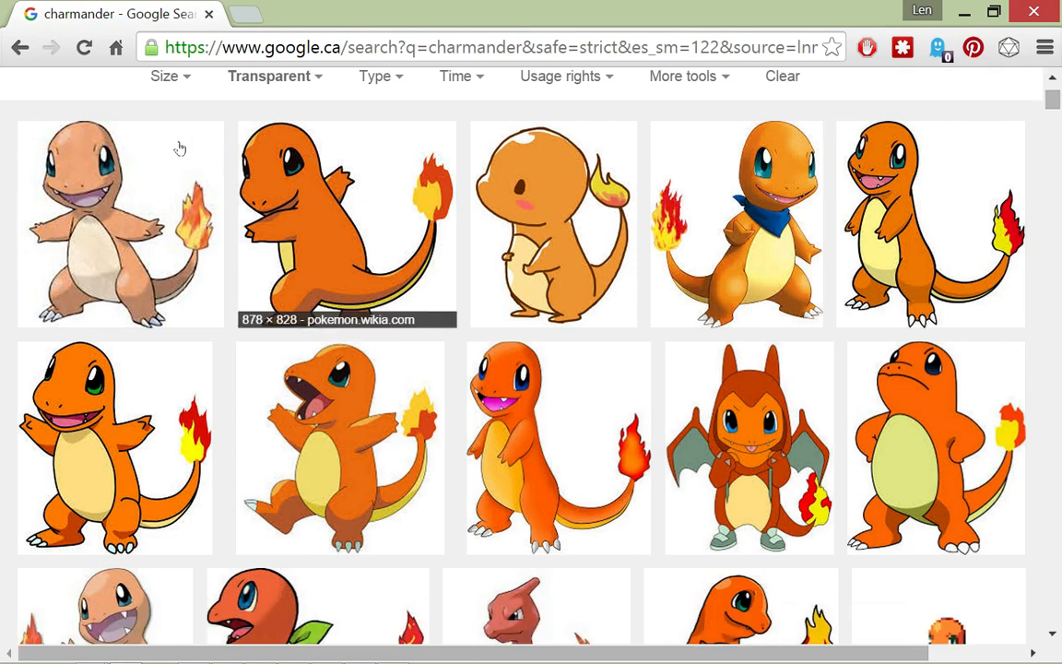
{"action": "left_click", "coordinate": [206, 145]}
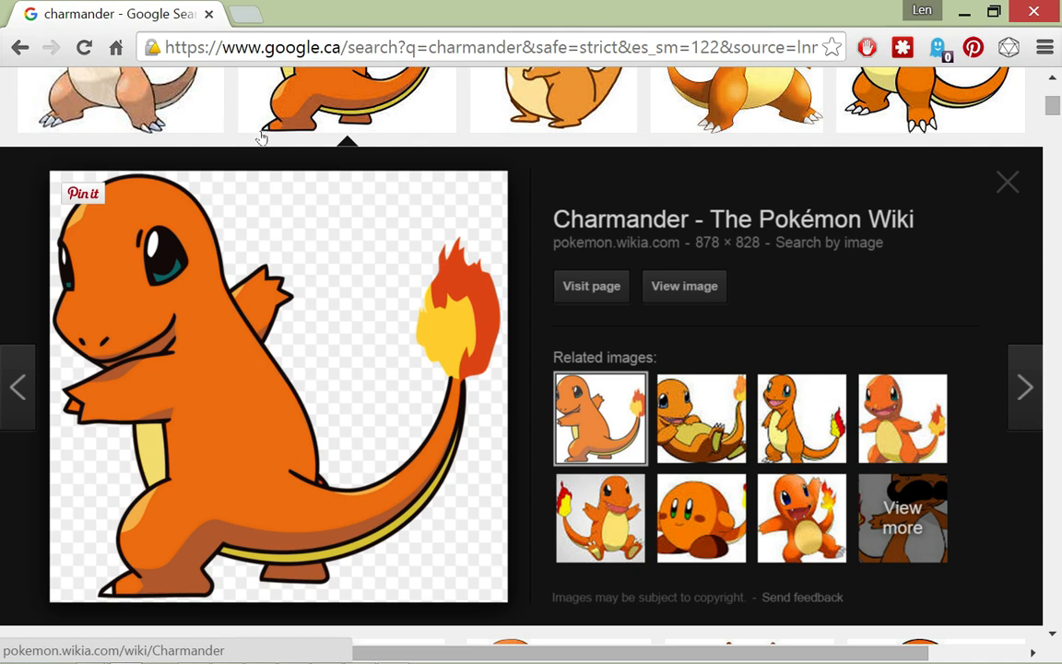
Try to open the website planetrenders.net, and minimize the browser.
{"action": "left_click", "coordinate": [258, 37]}
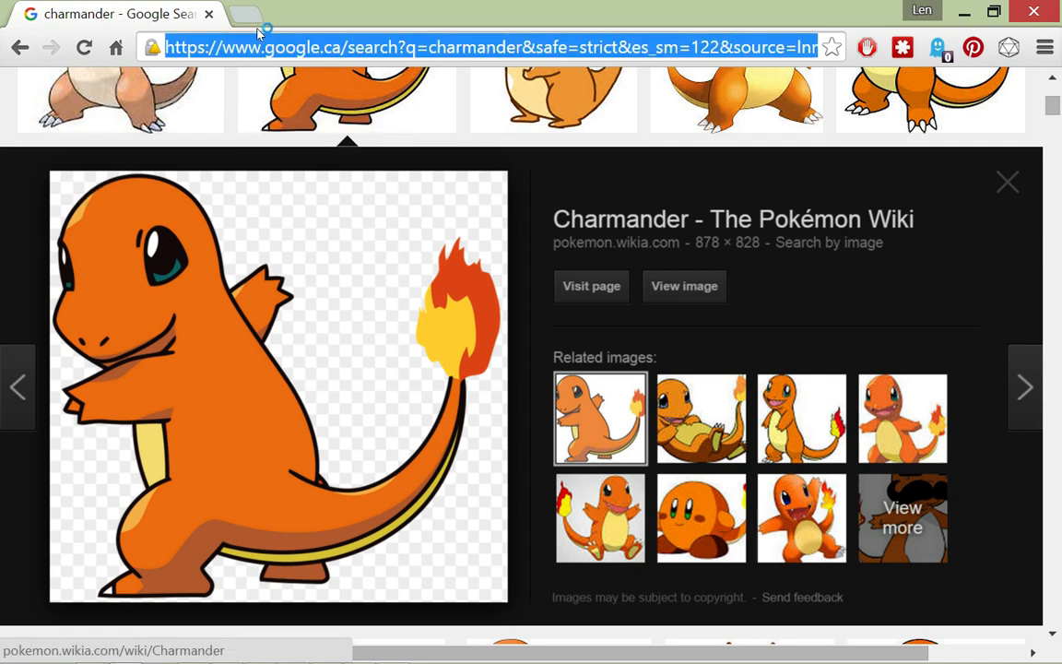
{"action": "type", "text": "planetr"}
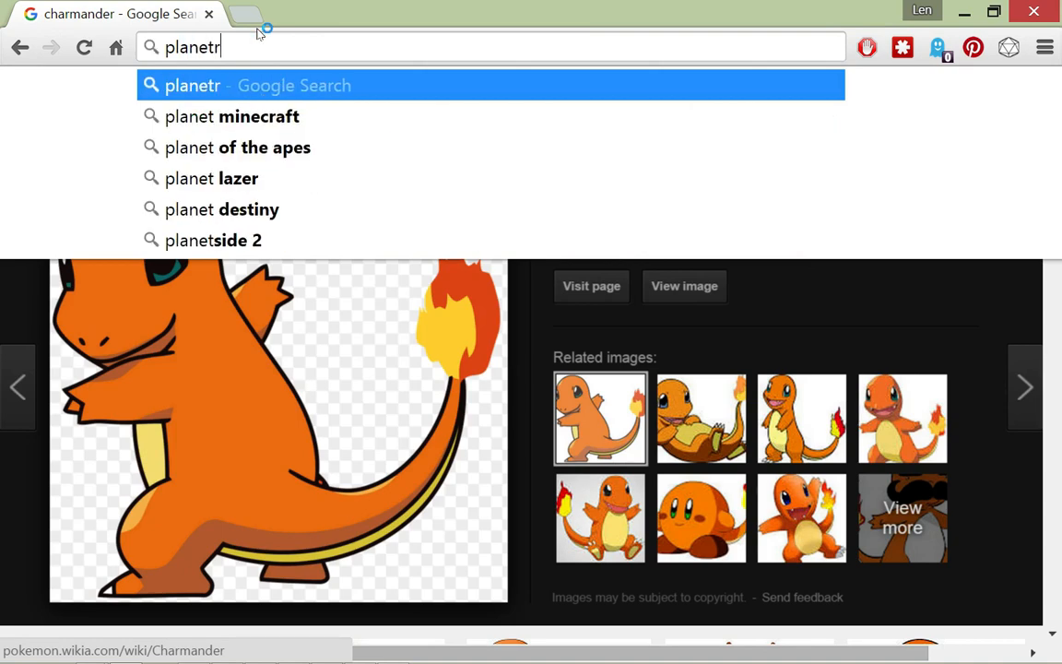
{"action": "type", "text": "enders"}
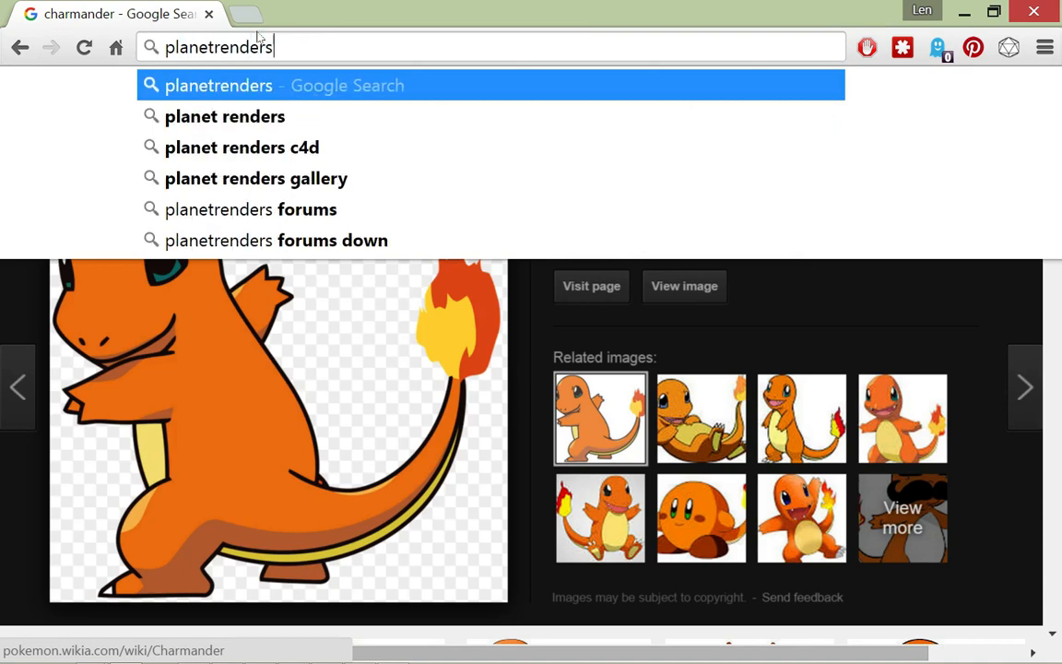
{"action": "type", "text": ".net"}
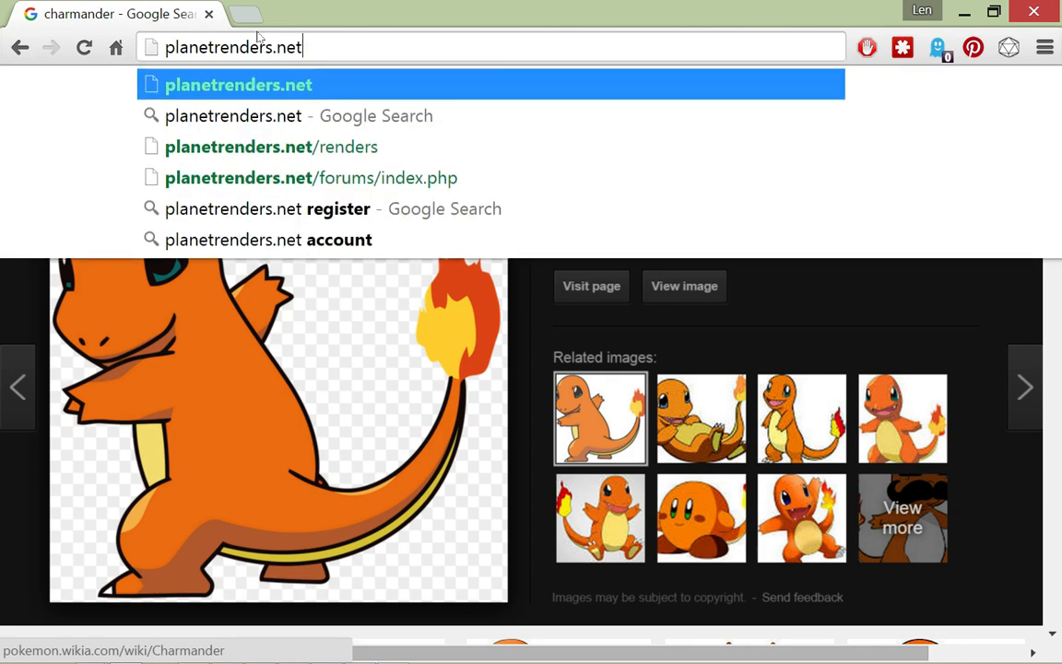
{"action": "key", "text": "Return"}
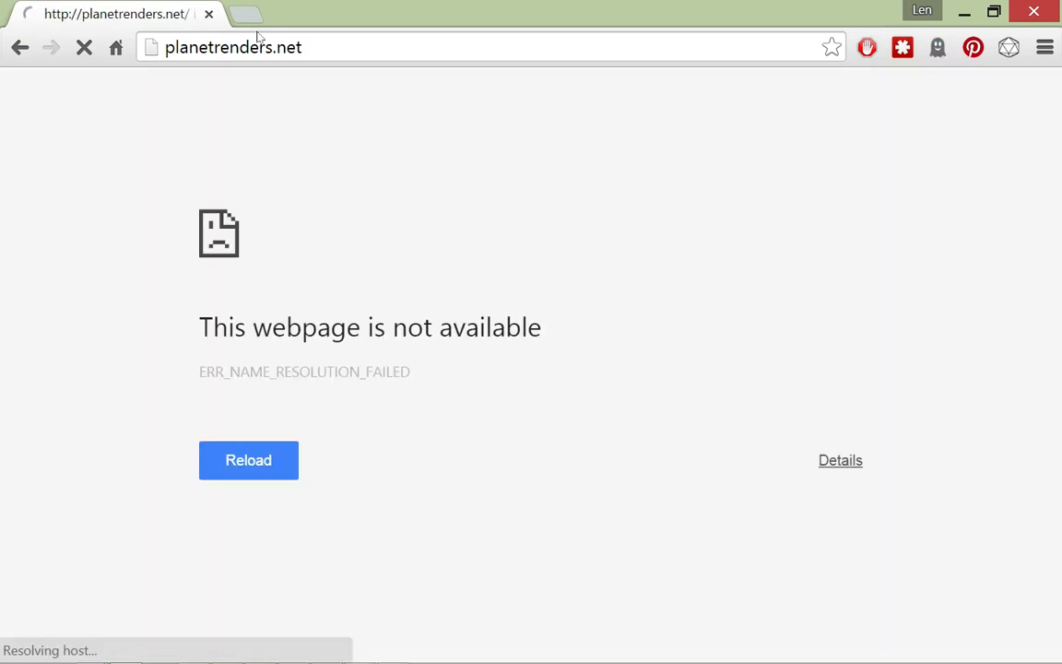
{"action": "left_click", "coordinate": [258, 37]}
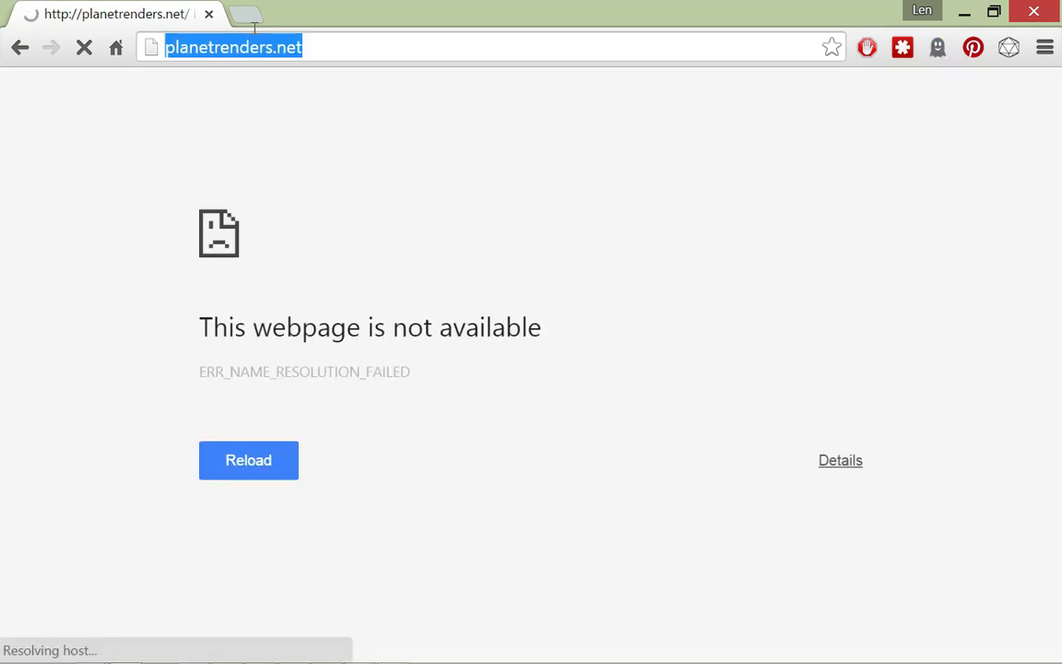
{"action": "left_click", "coordinate": [255, 30]}
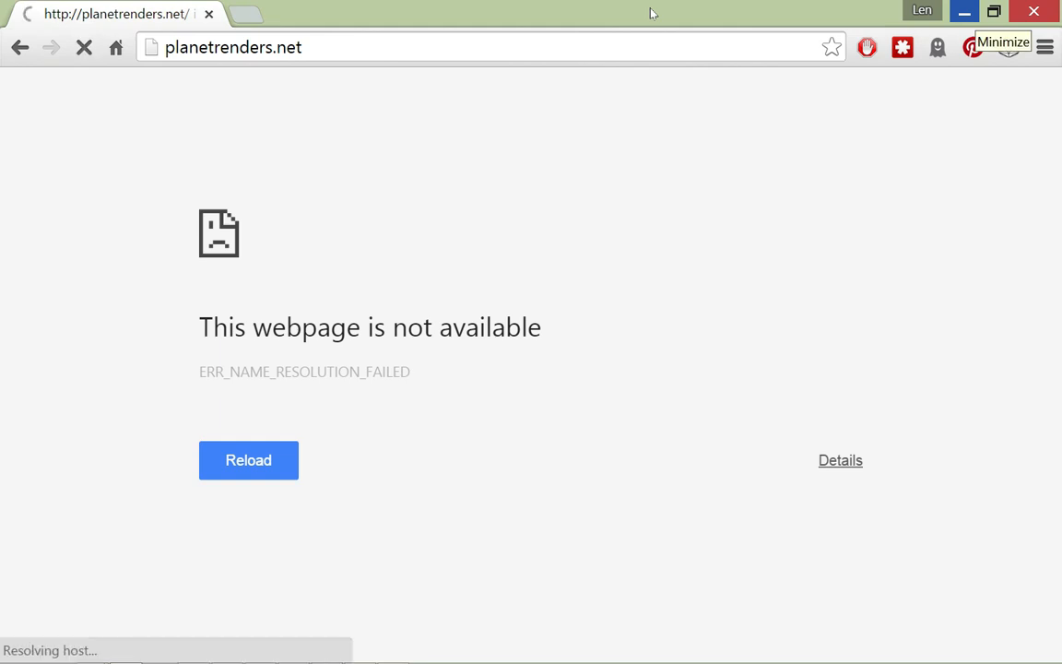
{"action": "left_click", "coordinate": [964, 11]}
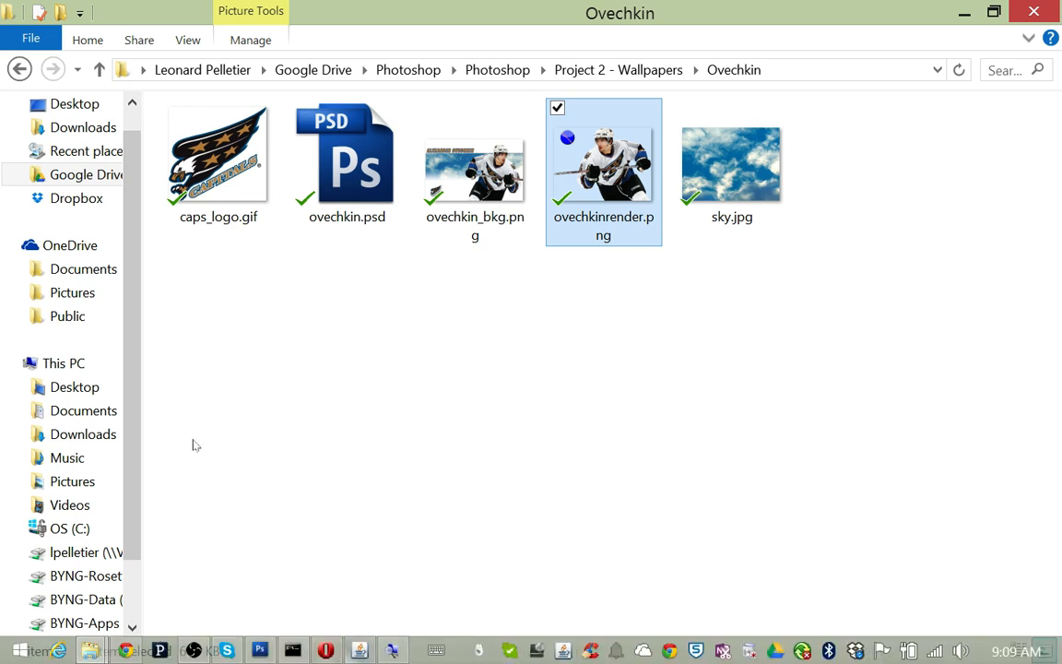
Open caps_logo.gif, ovechkinrender.png and sky.jpg together from the Ovechkin folder in Photoshop and maximize its window.
{"action": "left_click", "coordinate": [260, 650]}
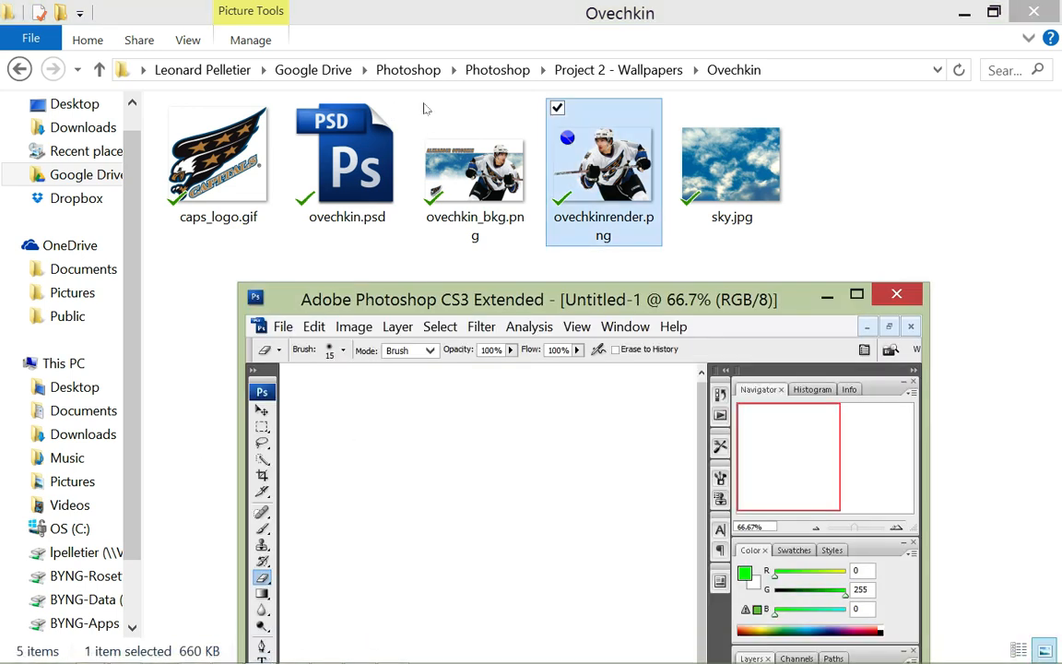
{"action": "left_click", "coordinate": [271, 163]}
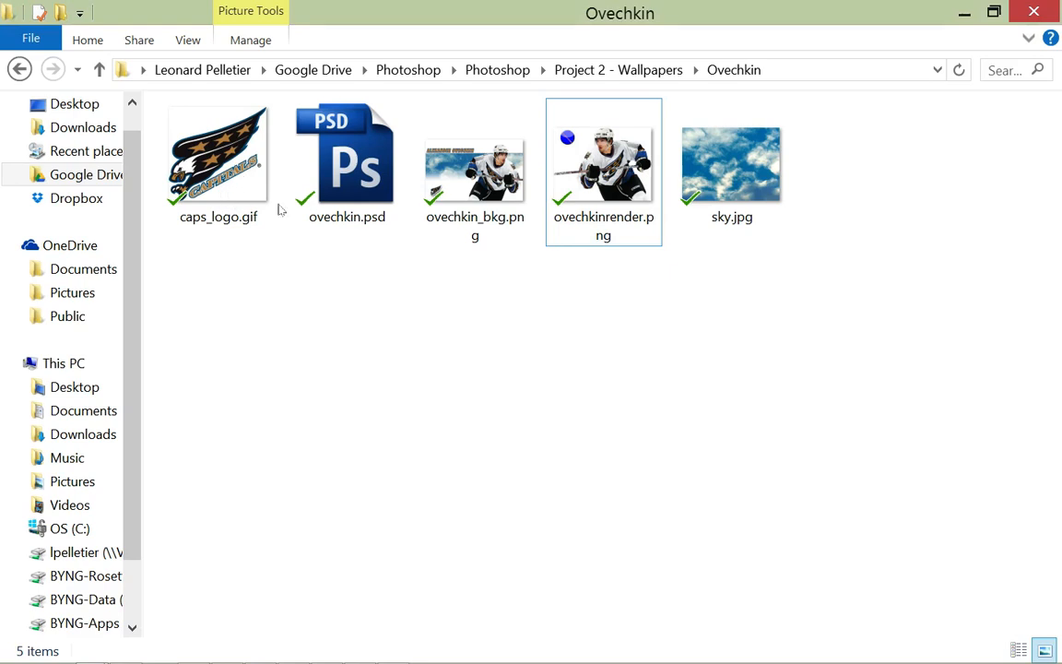
{"action": "left_click_drag", "start_coordinate": [720, 286], "coordinate": [498, 110]}
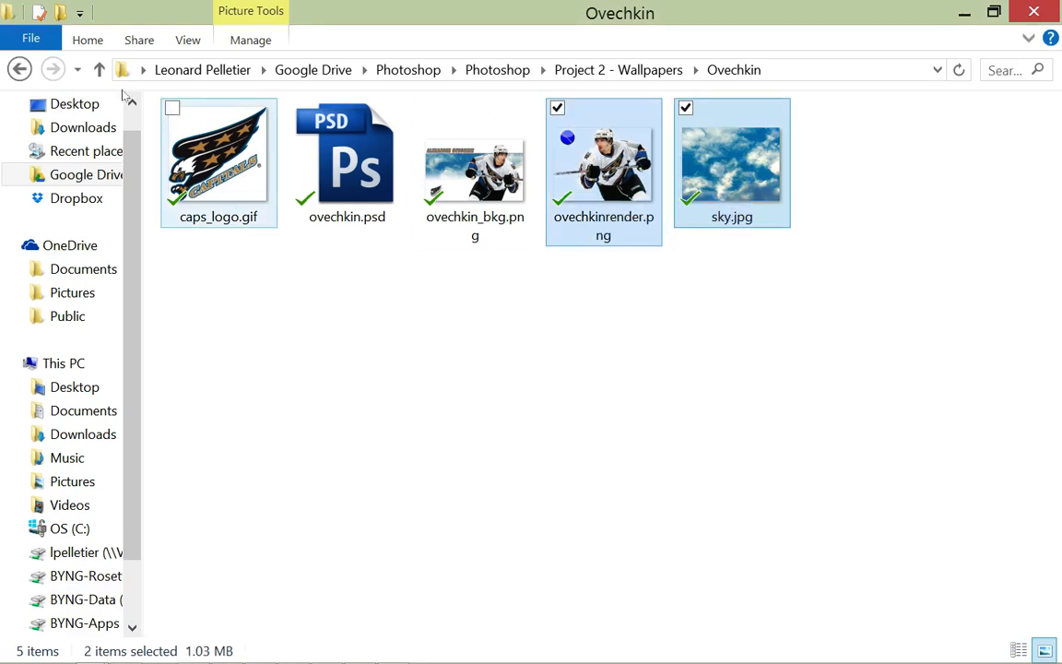
{"action": "left_click", "coordinate": [172, 108]}
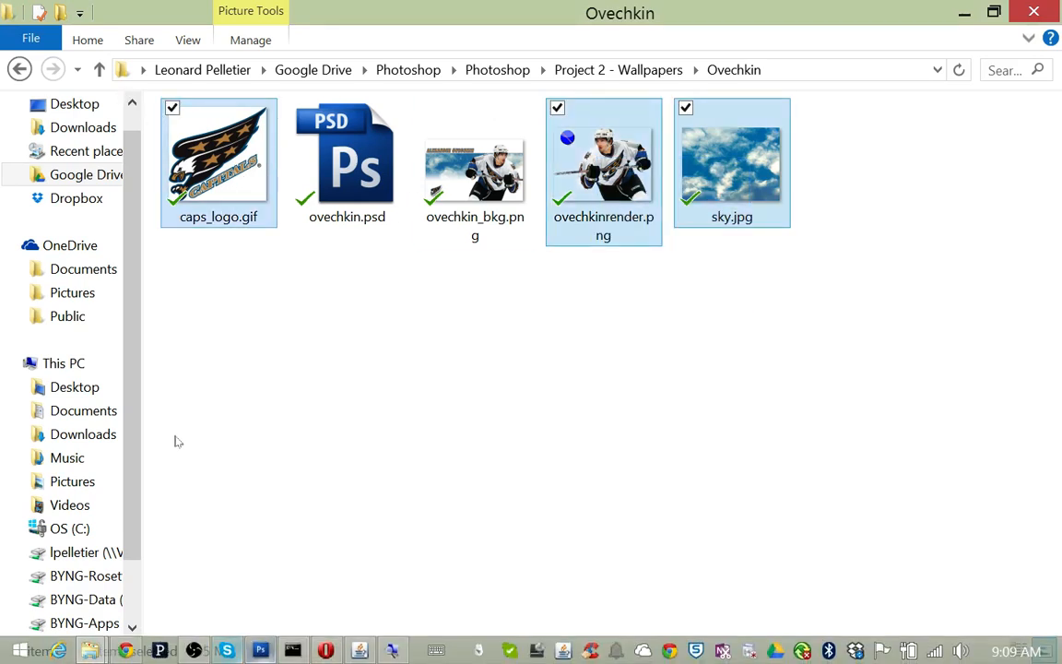
{"action": "left_click_drag", "start_coordinate": [627, 175], "coordinate": [527, 429]}
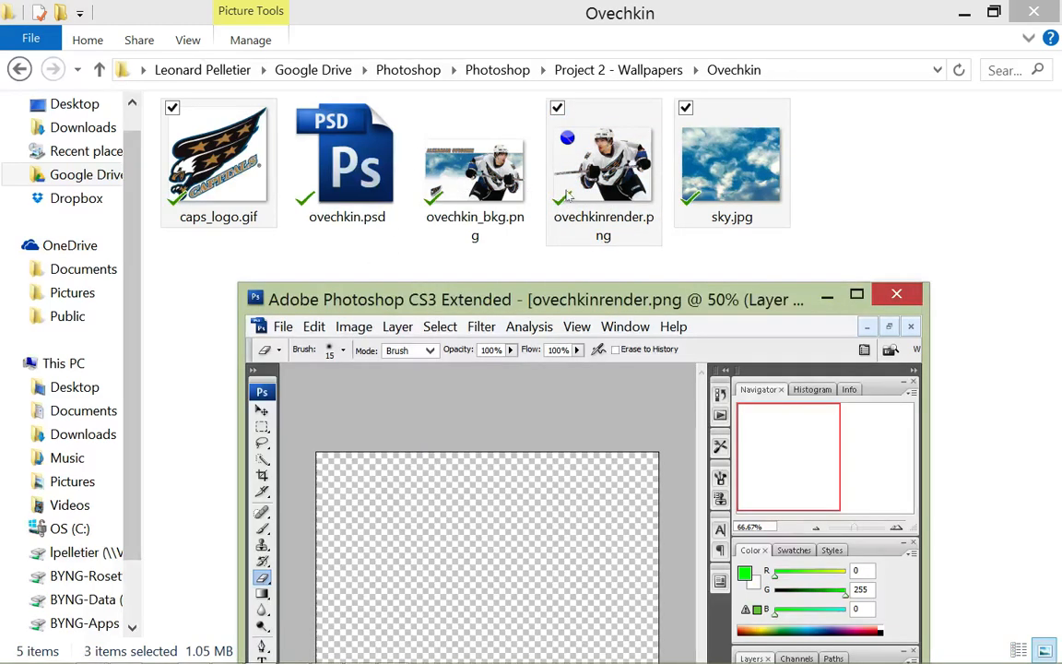
{"action": "left_click", "coordinate": [571, 200]}
{"action": "left_click", "coordinate": [572, 200]}
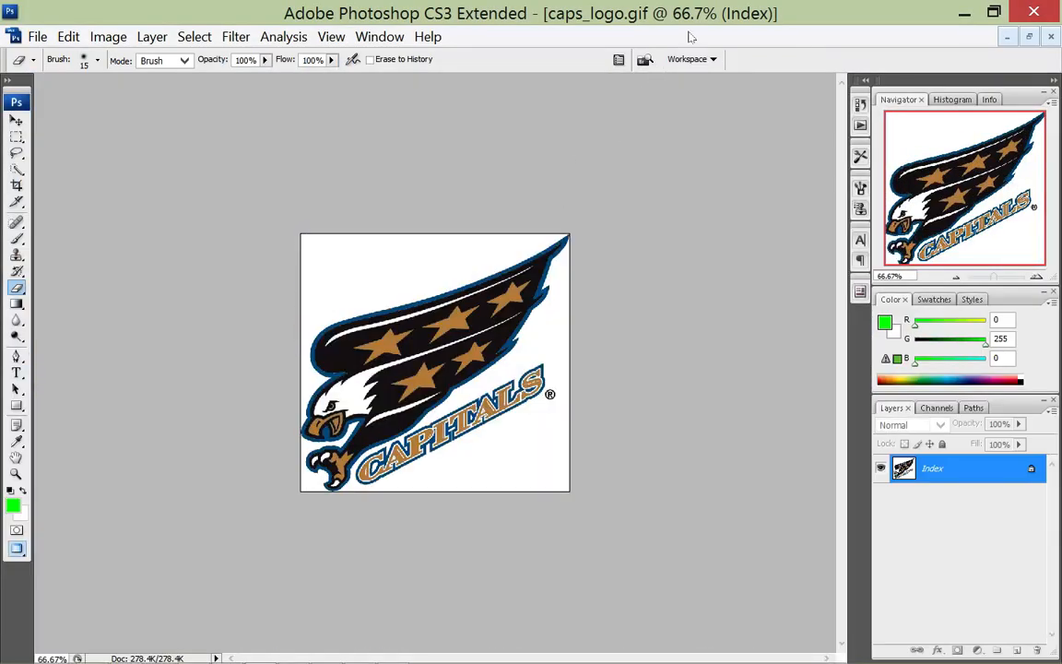
Float the open documents in separate windows and spread the caps_logo.gif and sky.jpg windows apart.
{"action": "left_click", "coordinate": [1028, 37]}
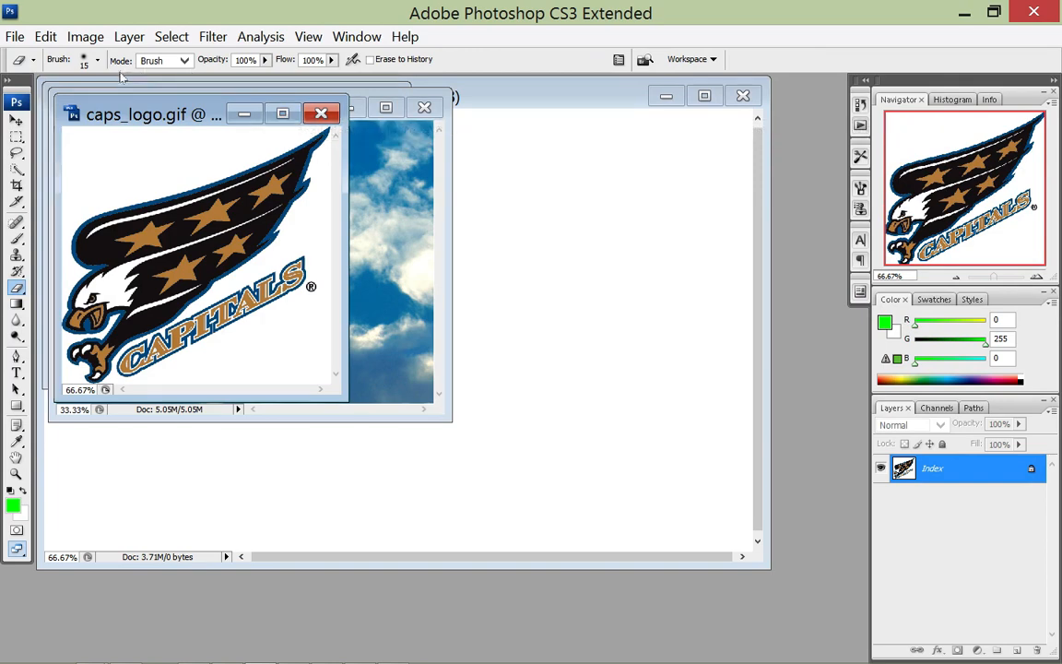
{"action": "left_click_drag", "start_coordinate": [122, 113], "coordinate": [261, 416]}
{"action": "left_click_drag", "start_coordinate": [231, 108], "coordinate": [633, 235]}
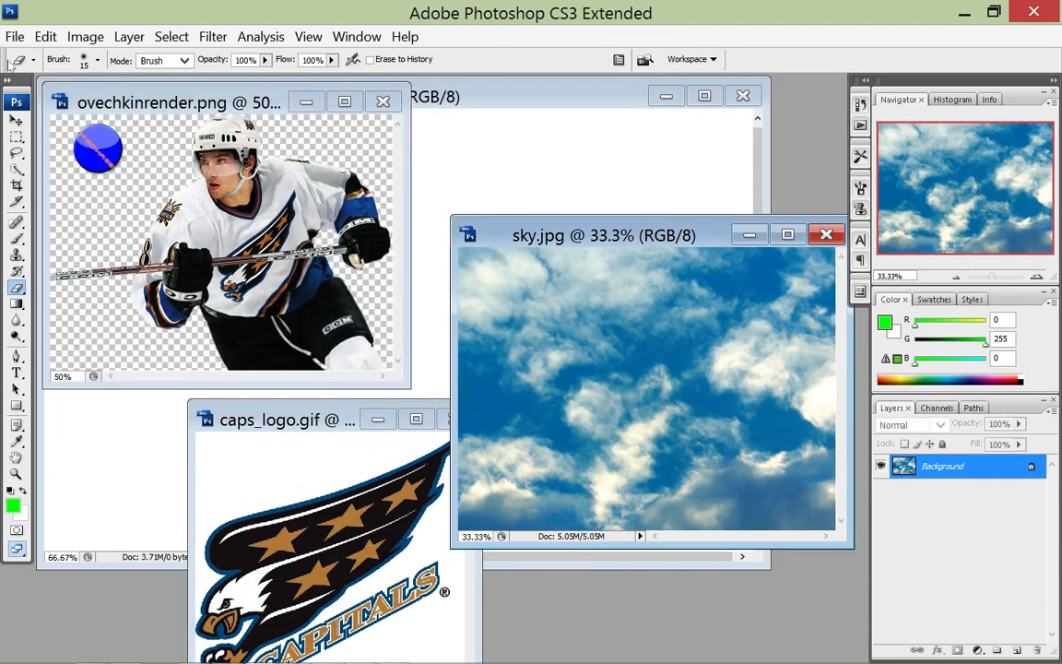
Copy the sky.jpg image into Untitled-1 with the Move tool and position it to cover the whole canvas.
{"action": "left_click", "coordinate": [16, 120]}
{"action": "left_click_drag", "start_coordinate": [420, 234], "coordinate": [318, 127]}
{"action": "left_click_drag", "start_coordinate": [330, 129], "coordinate": [275, 175]}
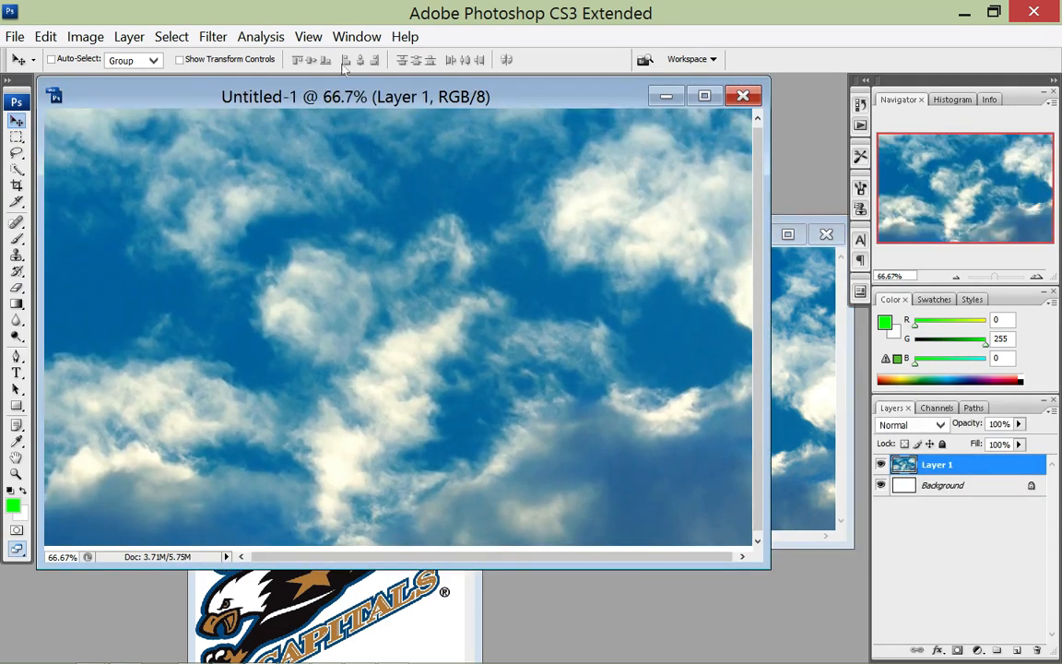
Shift the Untitled-1 window clear of ovechkinrender.png and copy the hockey player render onto the sky as a new layer.
{"action": "left_click_drag", "start_coordinate": [309, 95], "coordinate": [419, 246]}
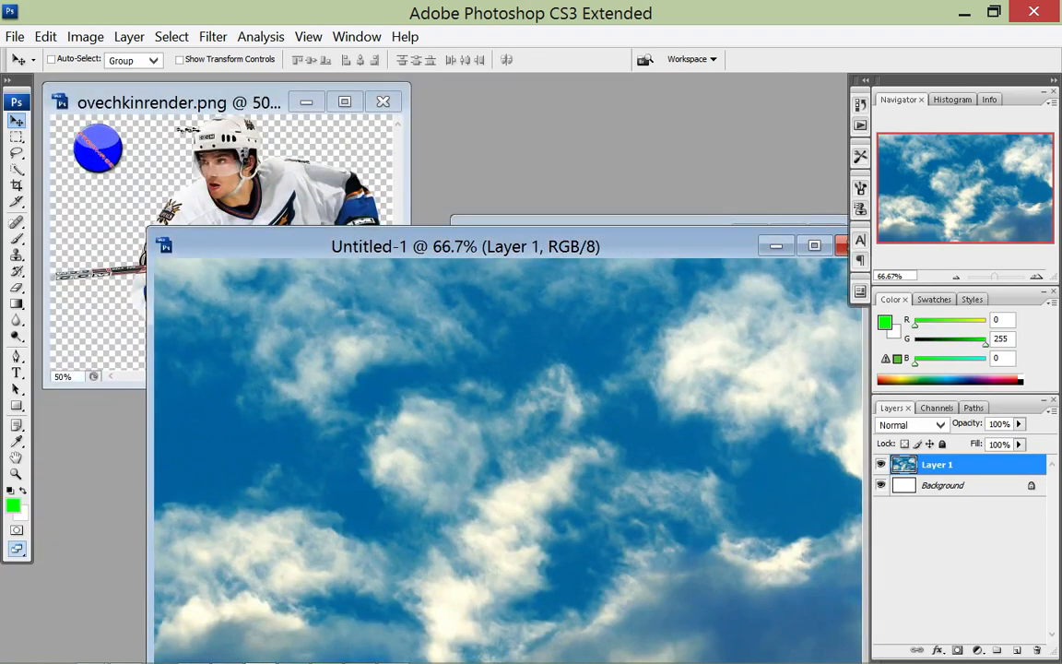
{"action": "left_click_drag", "start_coordinate": [184, 133], "coordinate": [402, 295]}
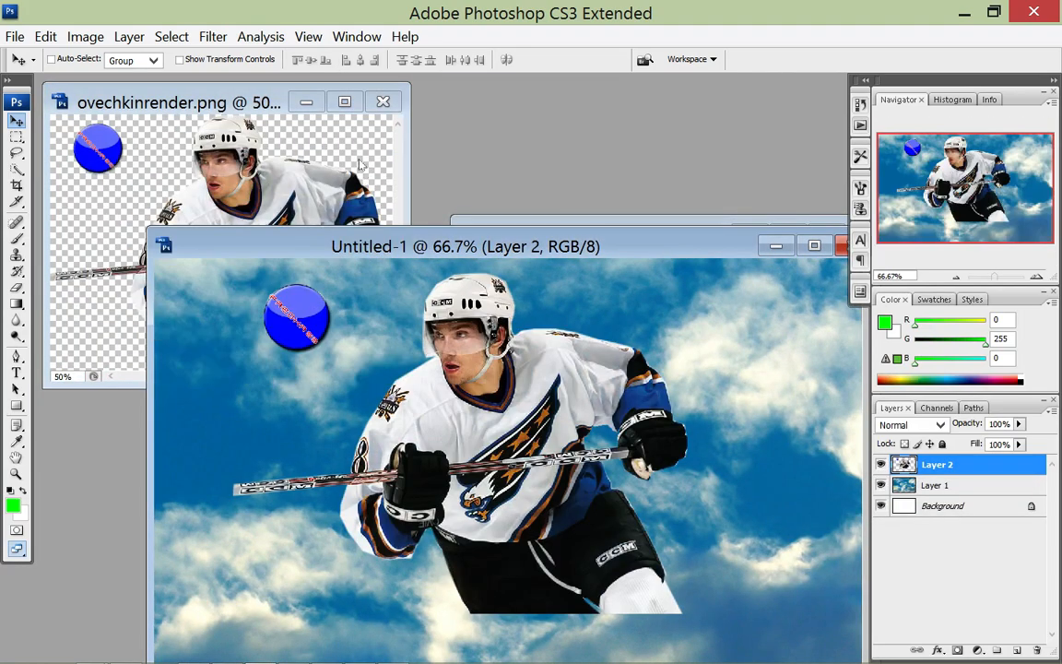
Reposition the hockey player render at the lower right of the Untitled-1 canvas, moving the document window to uncover caps_logo.gif.
{"action": "left_click_drag", "start_coordinate": [397, 242], "coordinate": [284, 106]}
{"action": "left_click_drag", "start_coordinate": [228, 187], "coordinate": [341, 269]}
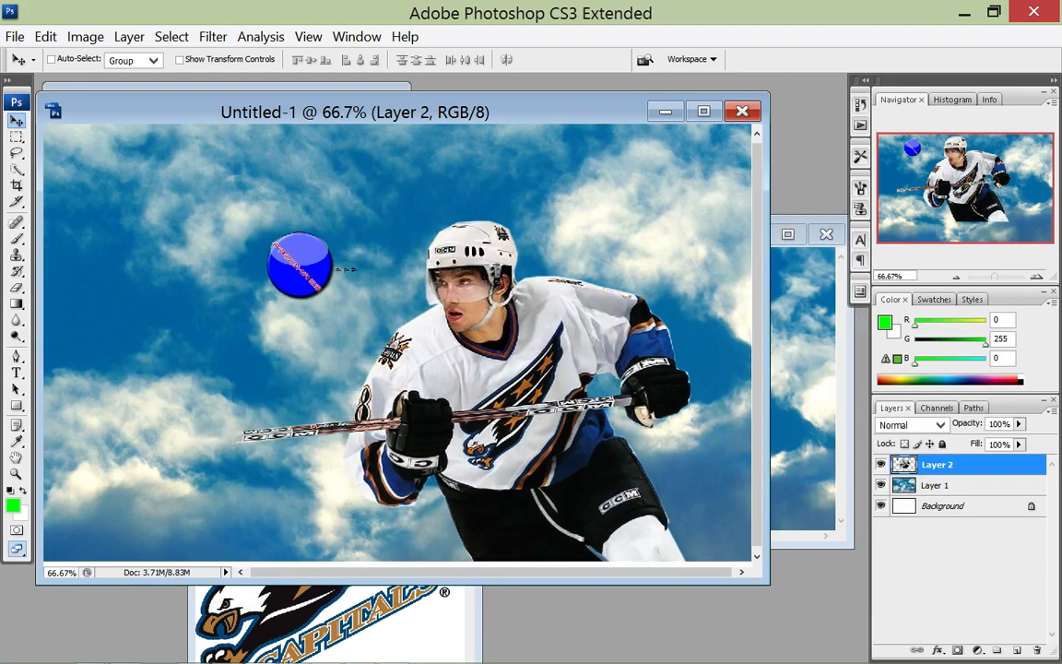
{"action": "left_click_drag", "start_coordinate": [277, 109], "coordinate": [406, 118]}
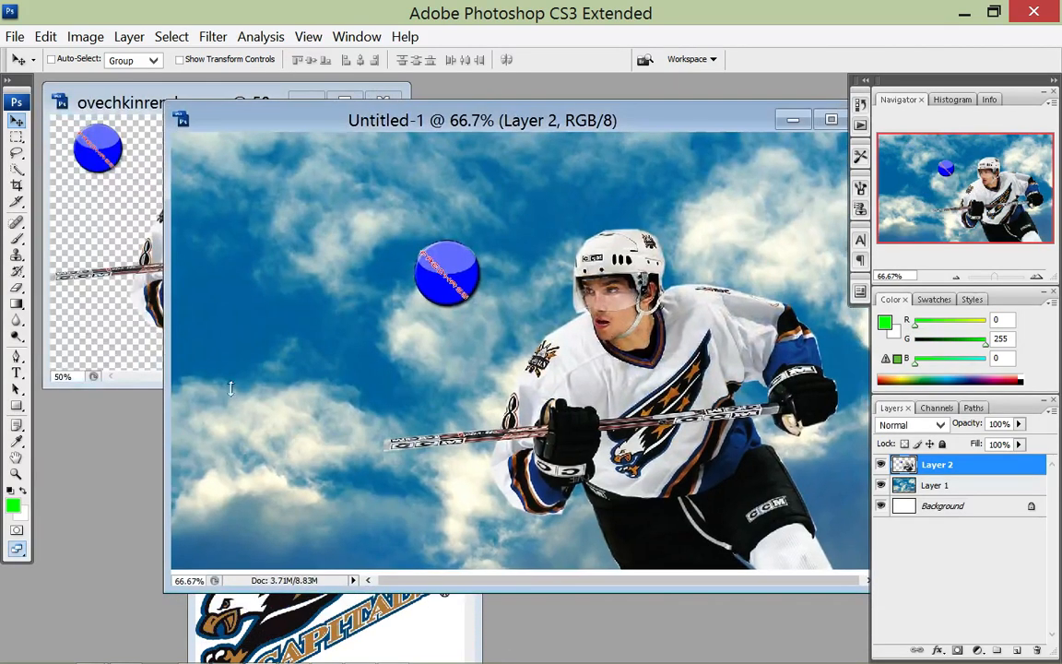
Bring the caps_logo.gif window over Untitled-1 and convert the logo image to RGB Color mode.
{"action": "left_click", "coordinate": [288, 620]}
{"action": "left_click_drag", "start_coordinate": [296, 414], "coordinate": [252, 366]}
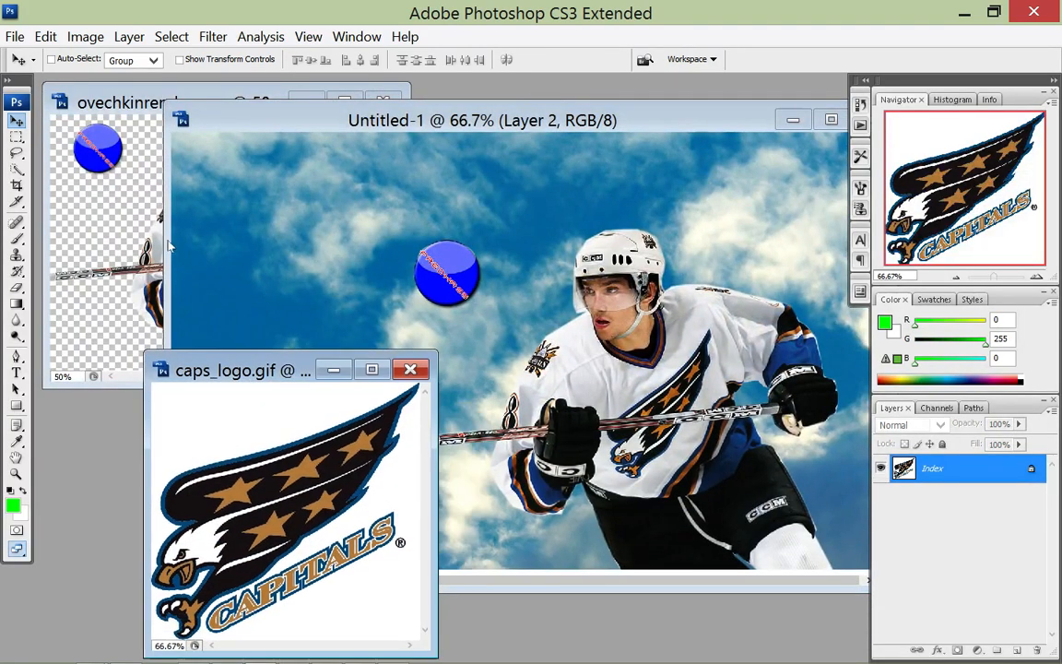
{"action": "left_click_drag", "start_coordinate": [288, 484], "coordinate": [309, 300]}
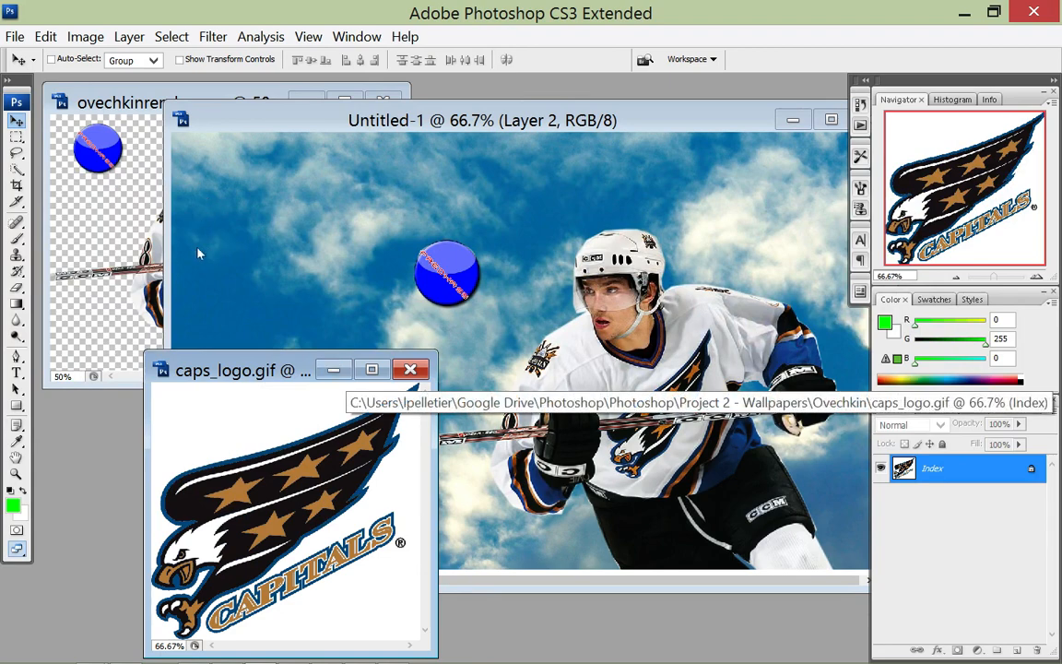
{"action": "left_click_drag", "start_coordinate": [277, 369], "coordinate": [659, 416]}
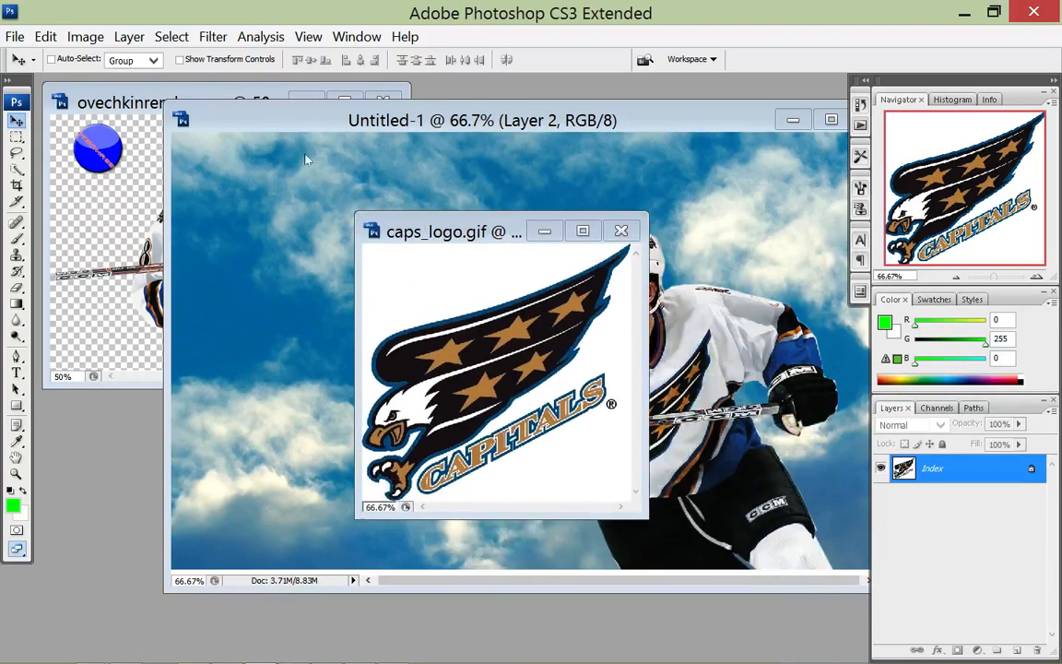
{"action": "left_click_drag", "start_coordinate": [307, 160], "coordinate": [229, 98]}
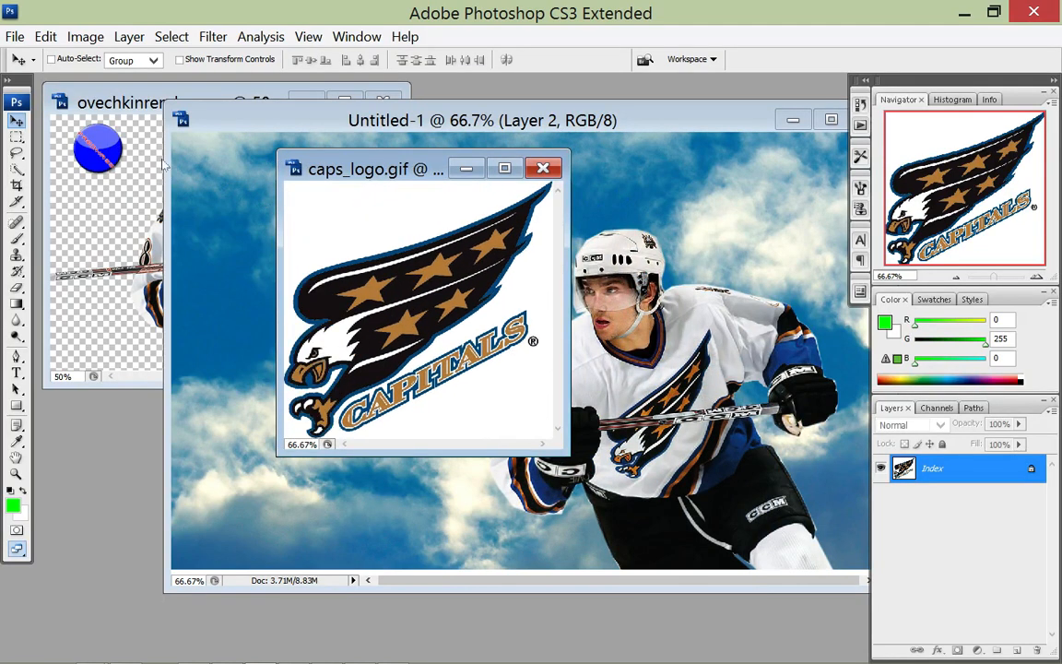
{"action": "left_click", "coordinate": [81, 36]}
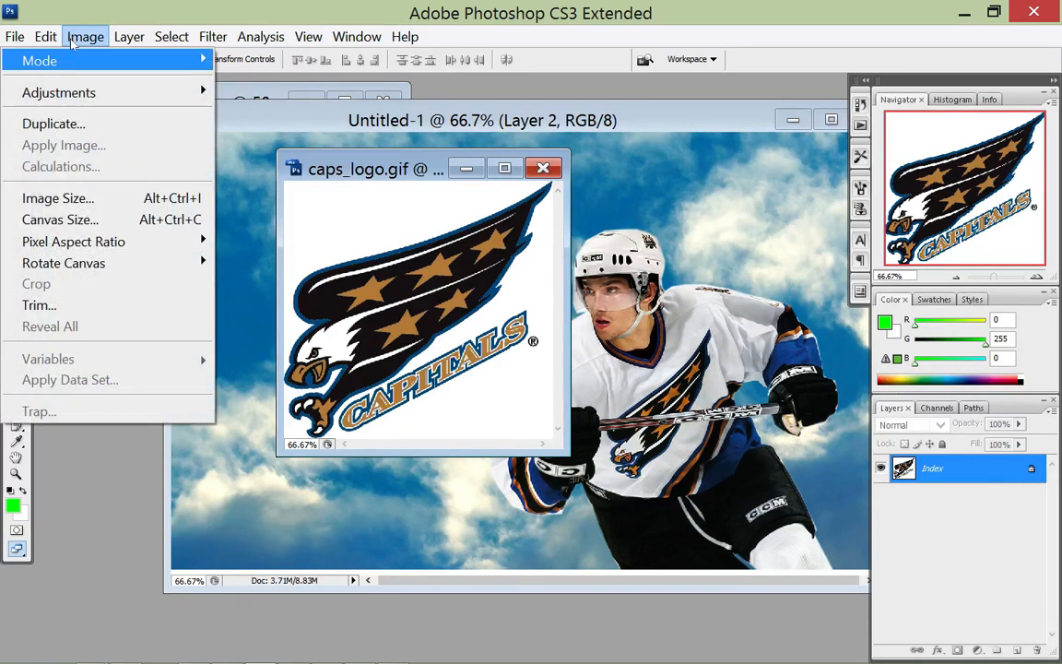
{"action": "mouse_move", "coordinate": [81, 57]}
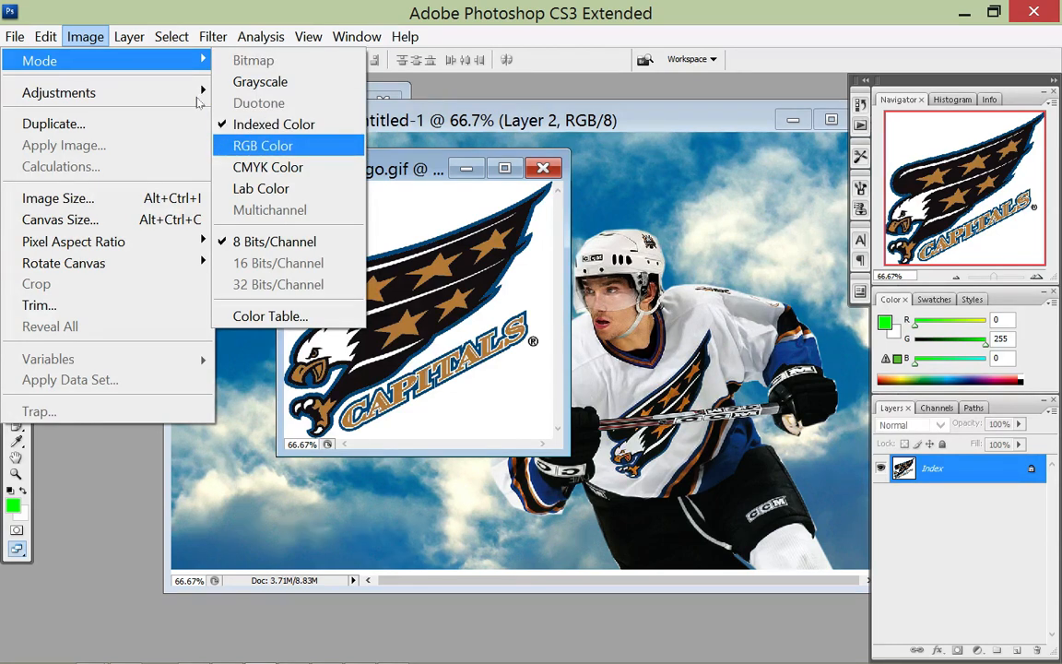
{"action": "left_click", "coordinate": [263, 145]}
Copy the Capitals logo into Untitled-1 as a new layer, maximize that document and shift the logo partly off the canvas's lower-left corner.
{"action": "left_click_drag", "start_coordinate": [396, 169], "coordinate": [753, 277]}
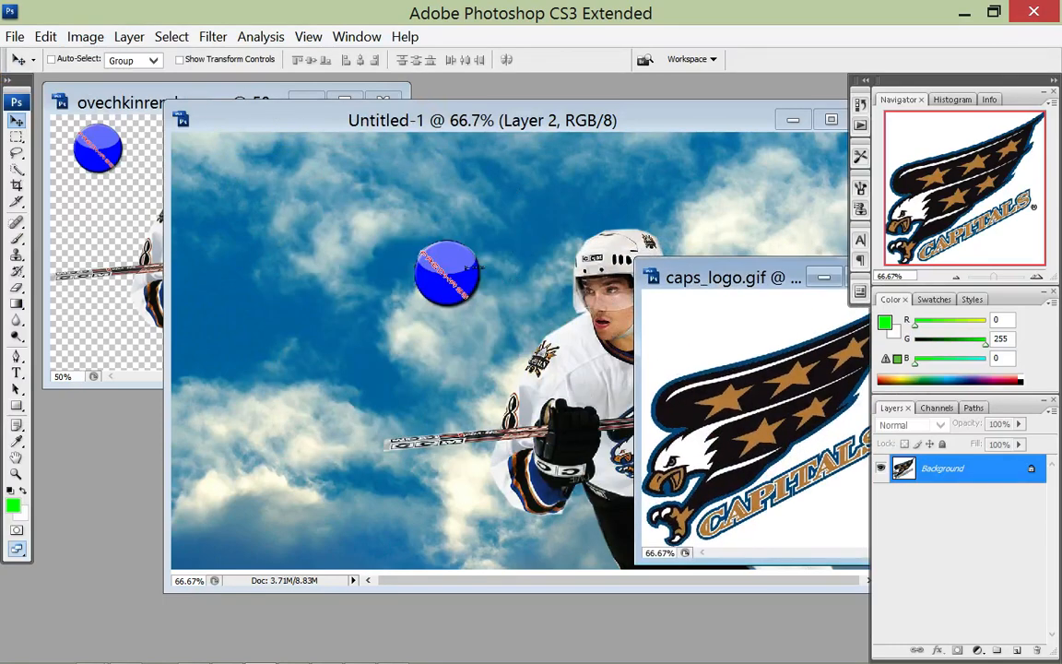
{"action": "left_click_drag", "start_coordinate": [760, 428], "coordinate": [360, 447]}
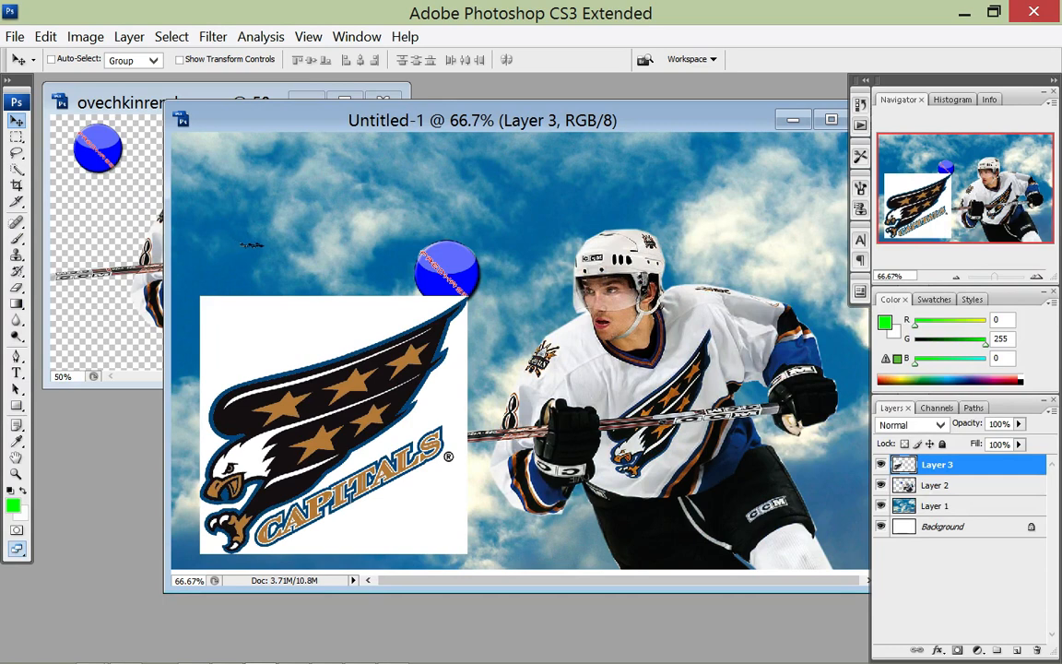
{"action": "left_click", "coordinate": [831, 119]}
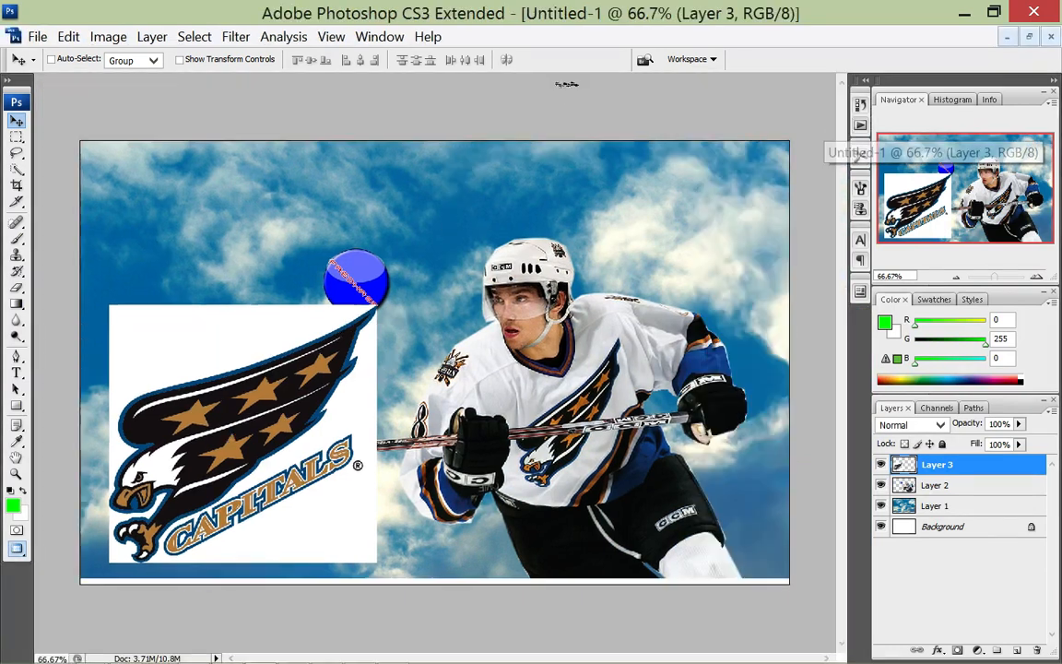
{"action": "left_click_drag", "start_coordinate": [196, 247], "coordinate": [151, 388]}
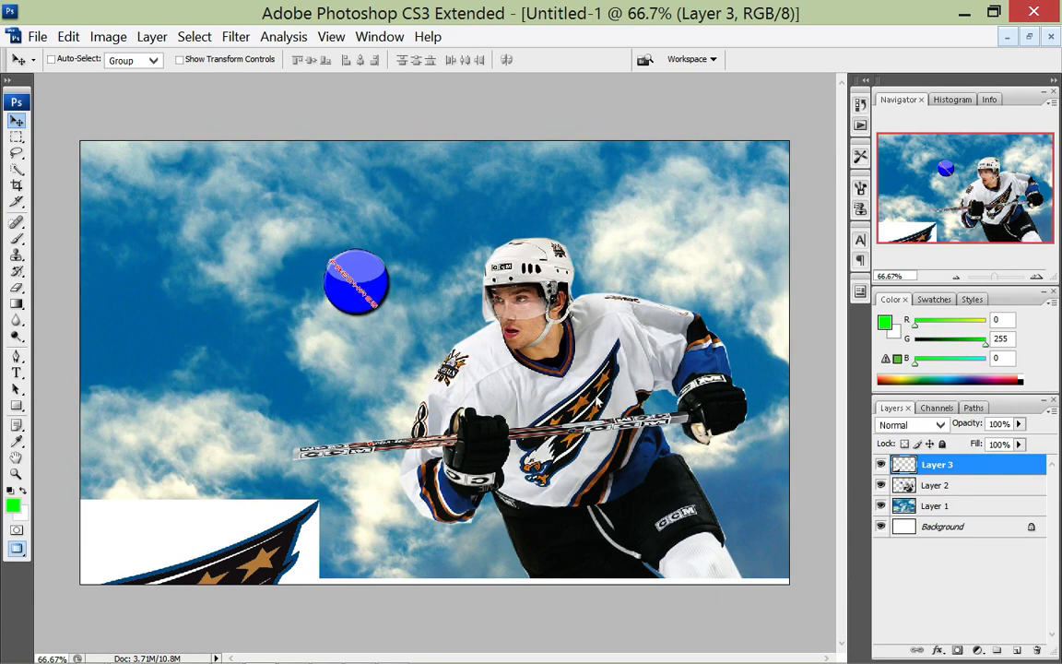
Add a new layer above the logo and make a rectangular marquee selection across the full width of the canvas's top quarter.
{"action": "left_click", "coordinate": [940, 576]}
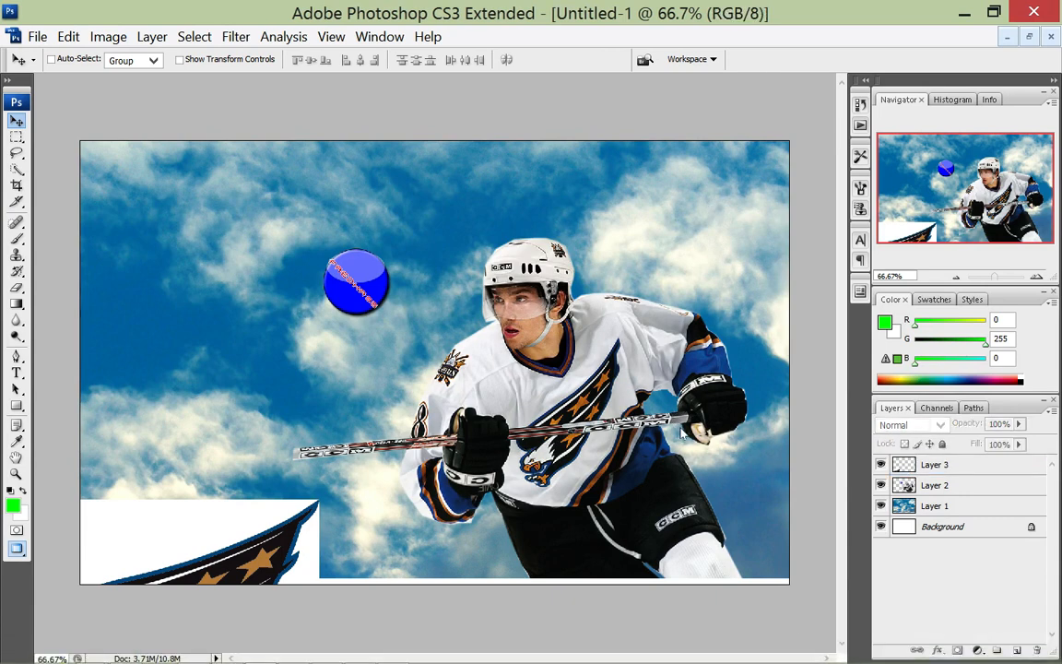
{"action": "left_click", "coordinate": [1017, 650]}
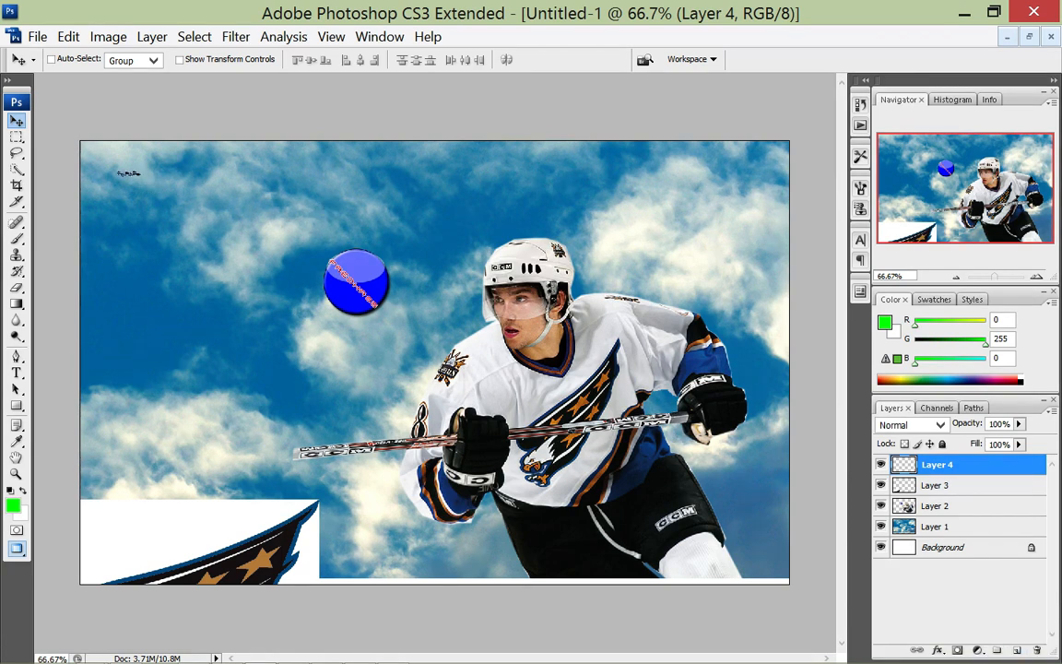
{"action": "left_click", "coordinate": [16, 136]}
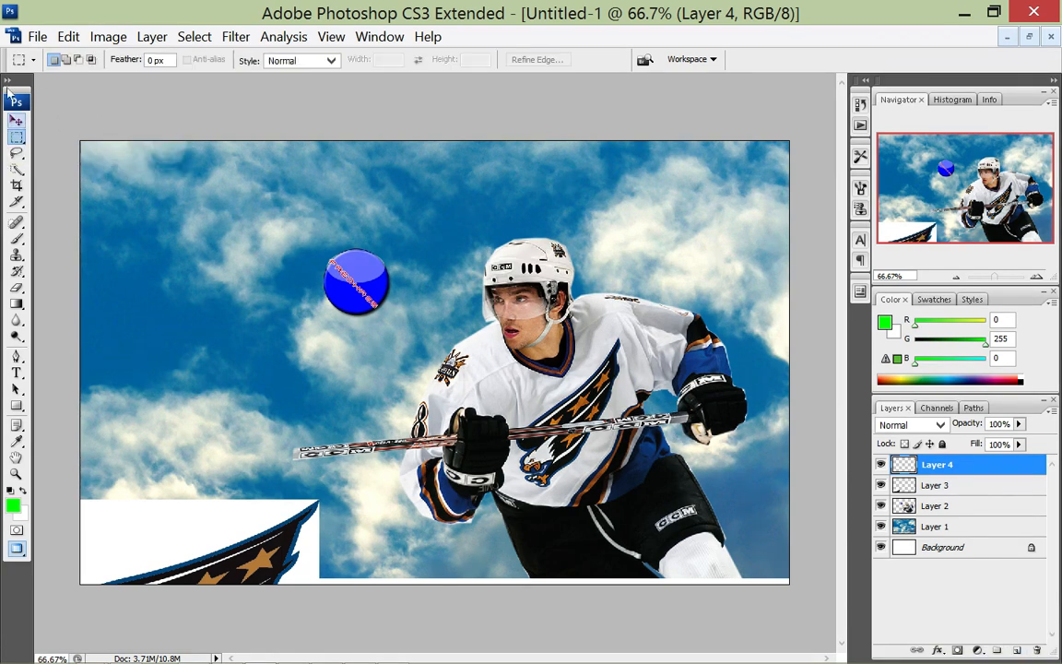
{"action": "right_click", "coordinate": [17, 136]}
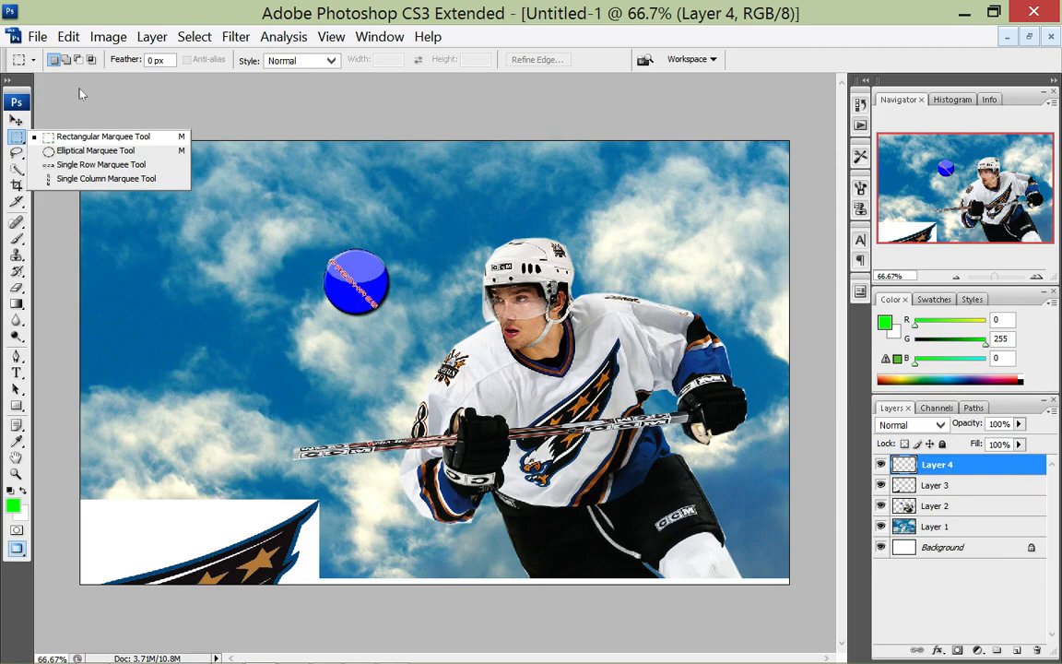
{"action": "left_click", "coordinate": [118, 135]}
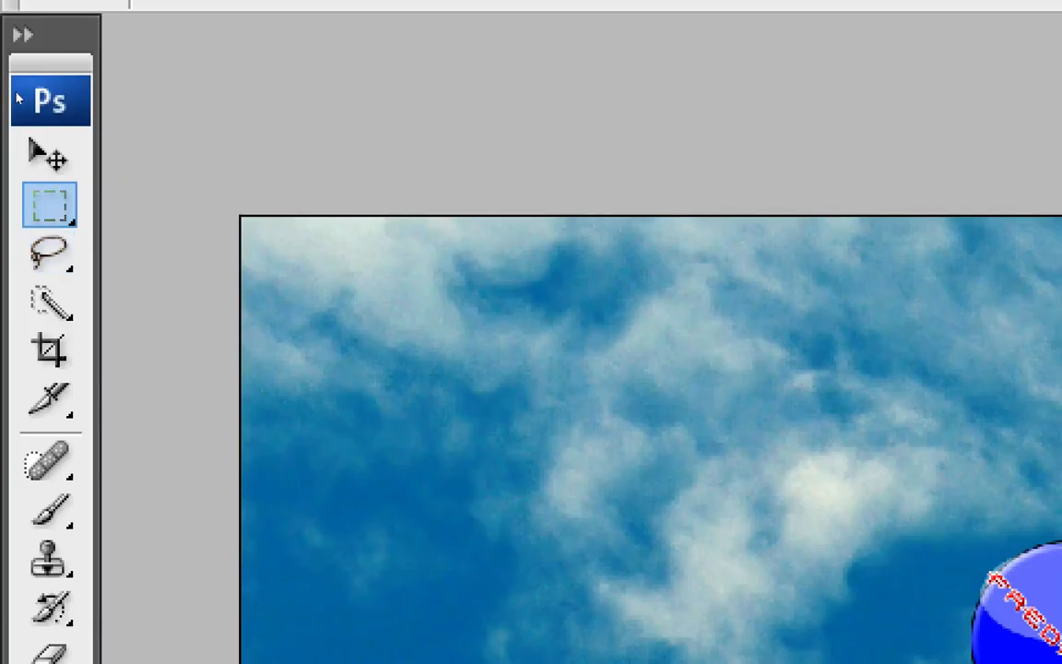
{"action": "right_click", "coordinate": [49, 205]}
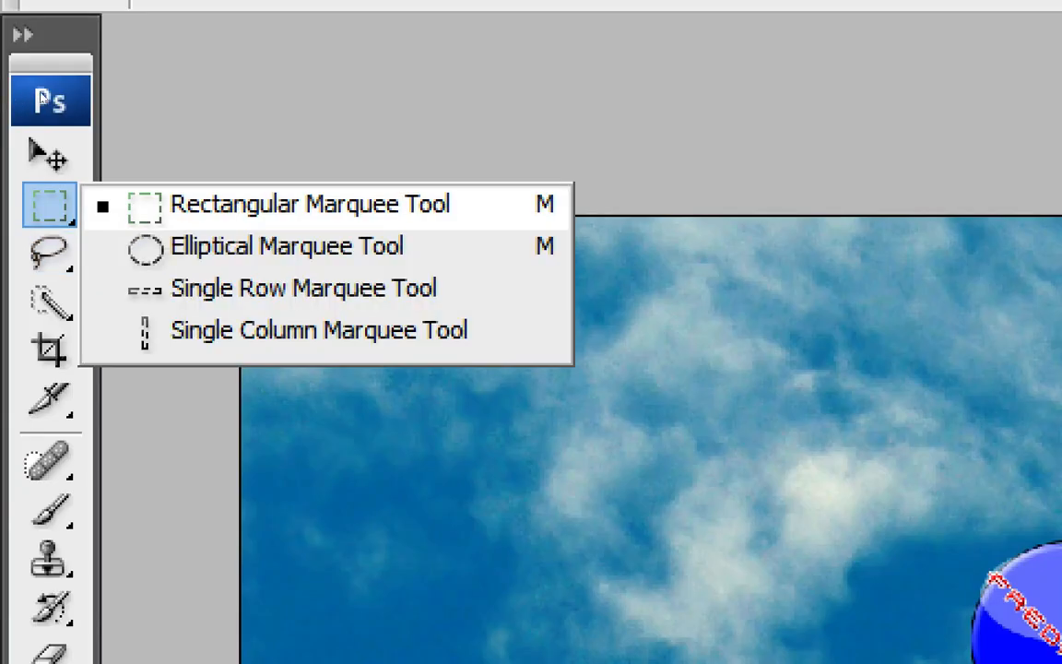
{"action": "left_click", "coordinate": [180, 207]}
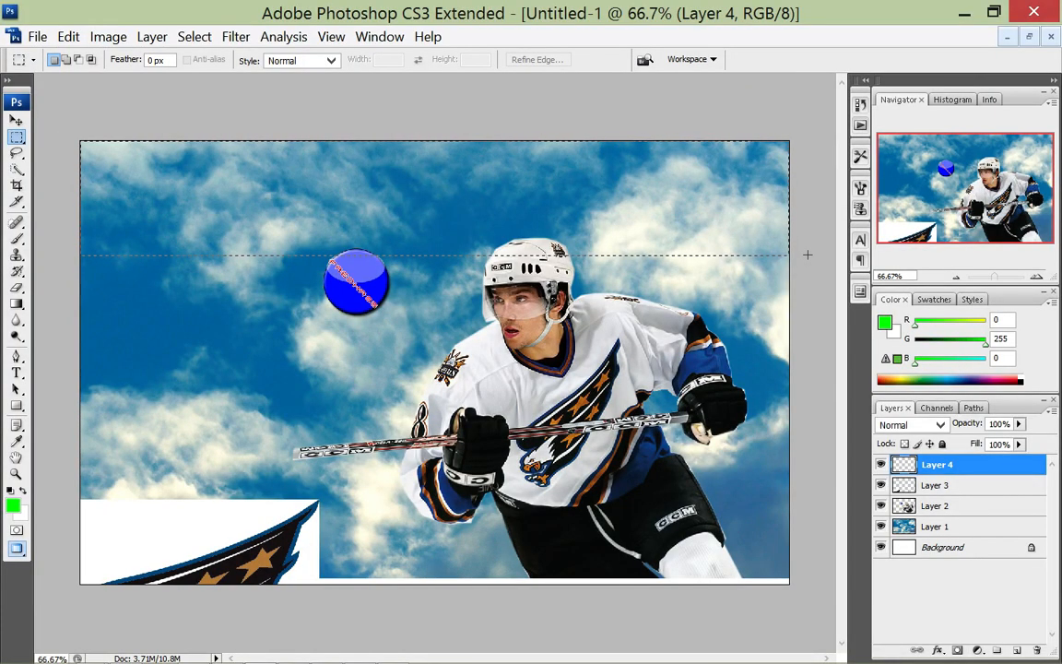
{"action": "left_click_drag", "start_coordinate": [808, 254], "coordinate": [808, 256]}
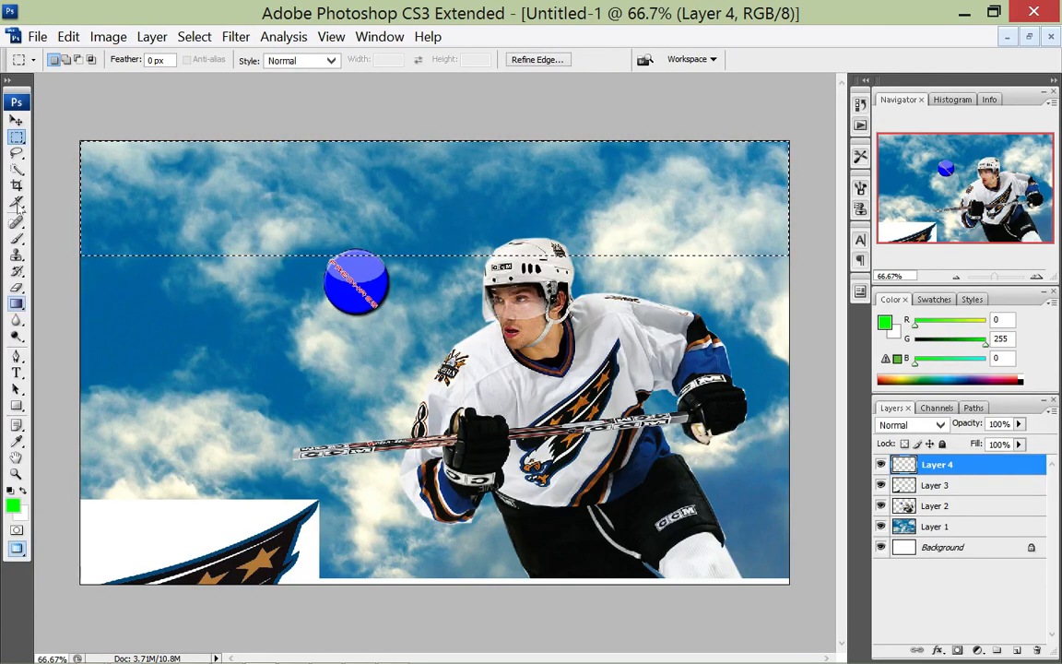
Choose the Paint Bucket tool, swap the foreground colour to white and fill the selected strip on Layer 4 with it.
{"action": "right_click", "coordinate": [18, 304]}
{"action": "left_click", "coordinate": [52, 319]}
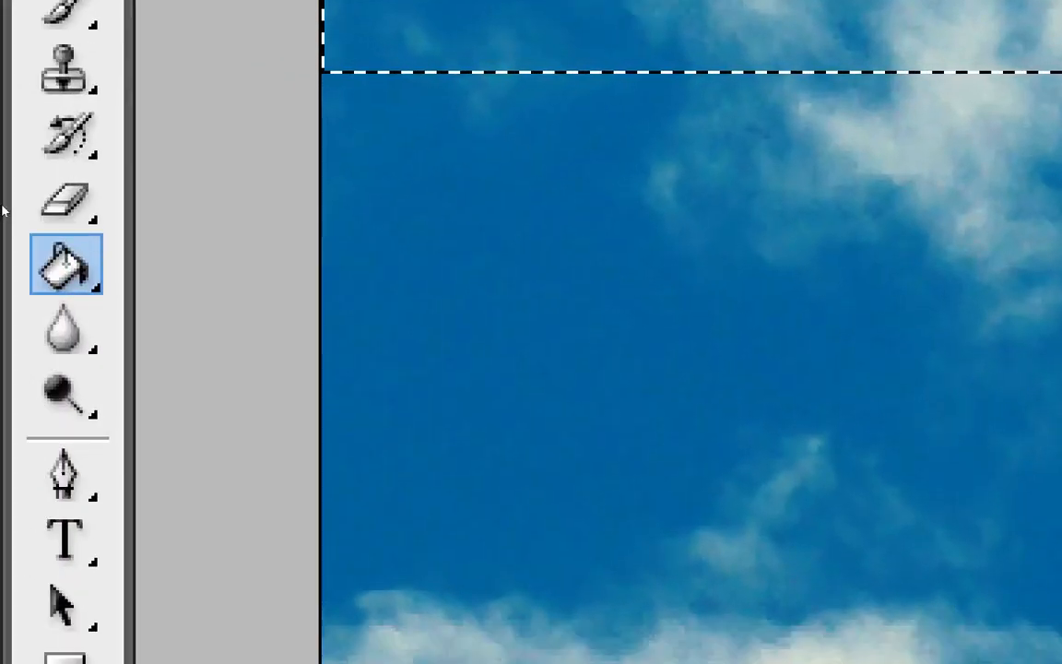
{"action": "right_click", "coordinate": [17, 207]}
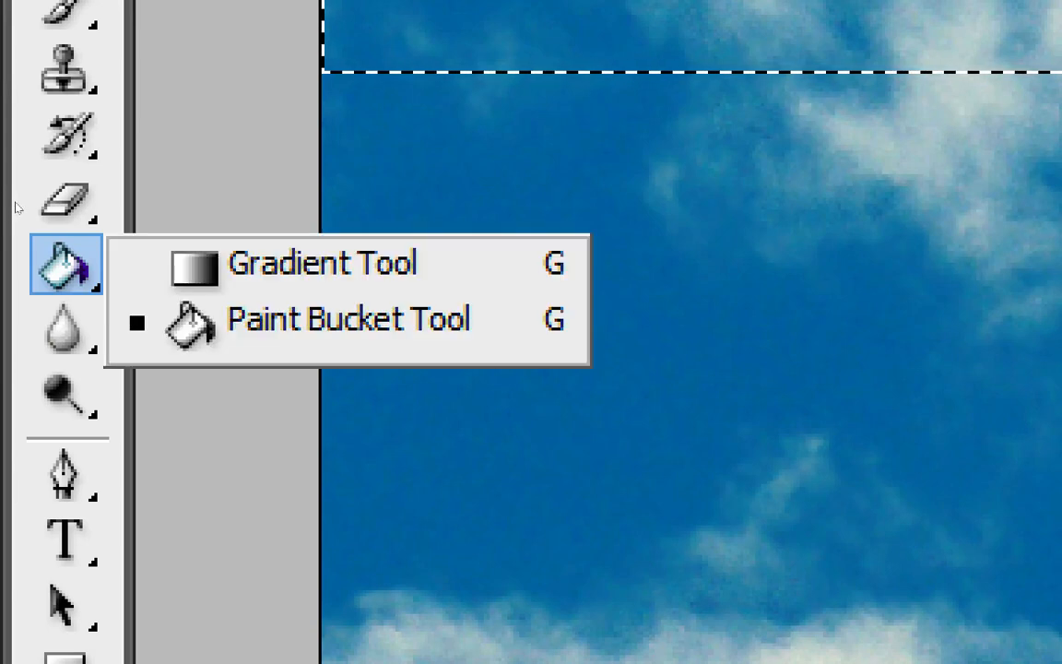
{"action": "left_click", "coordinate": [17, 225]}
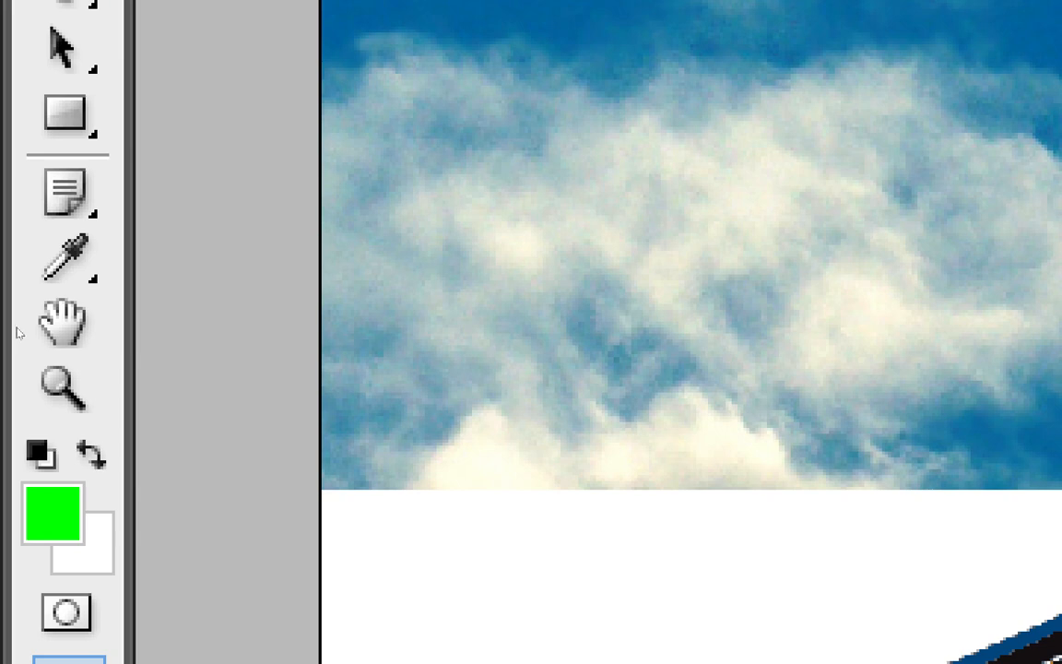
{"action": "key", "text": "x"}
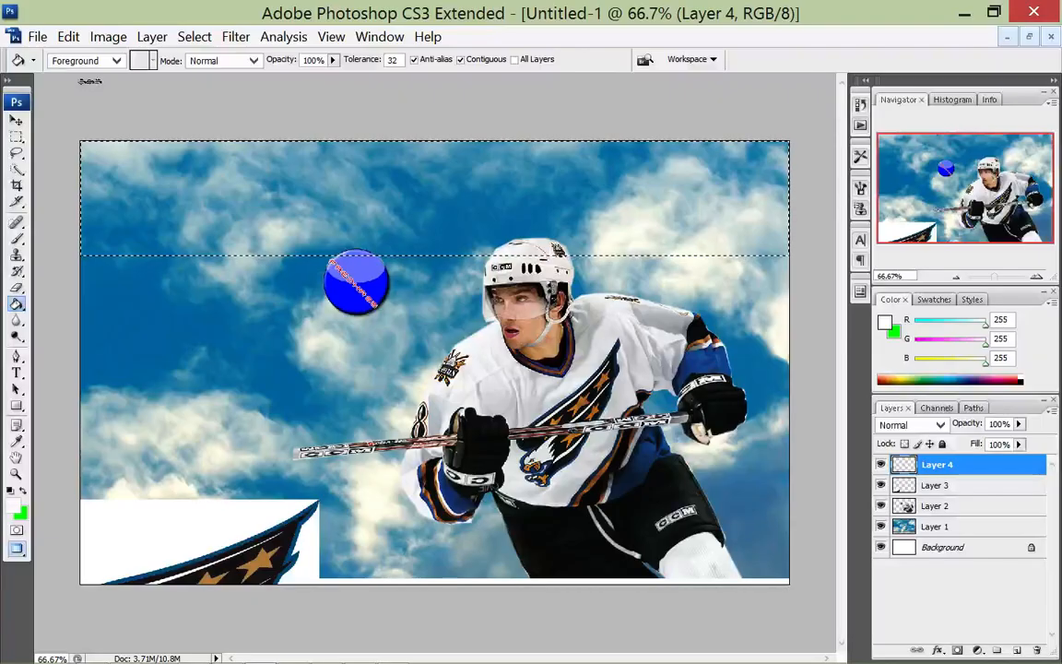
{"action": "key", "text": "alt+BackSpace"}
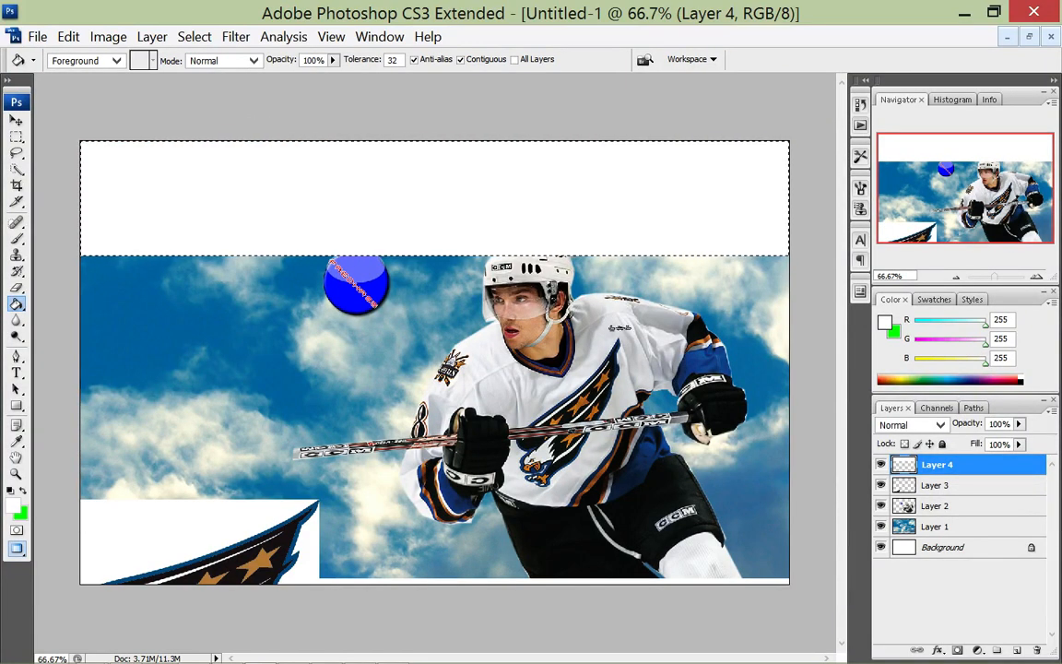
Move Layer 4 with the white strip beneath the player's Layer 2 and make Layer 2 the active layer.
{"action": "left_click", "coordinate": [958, 594]}
{"action": "left_click_drag", "start_coordinate": [958, 465], "coordinate": [867, 465]}
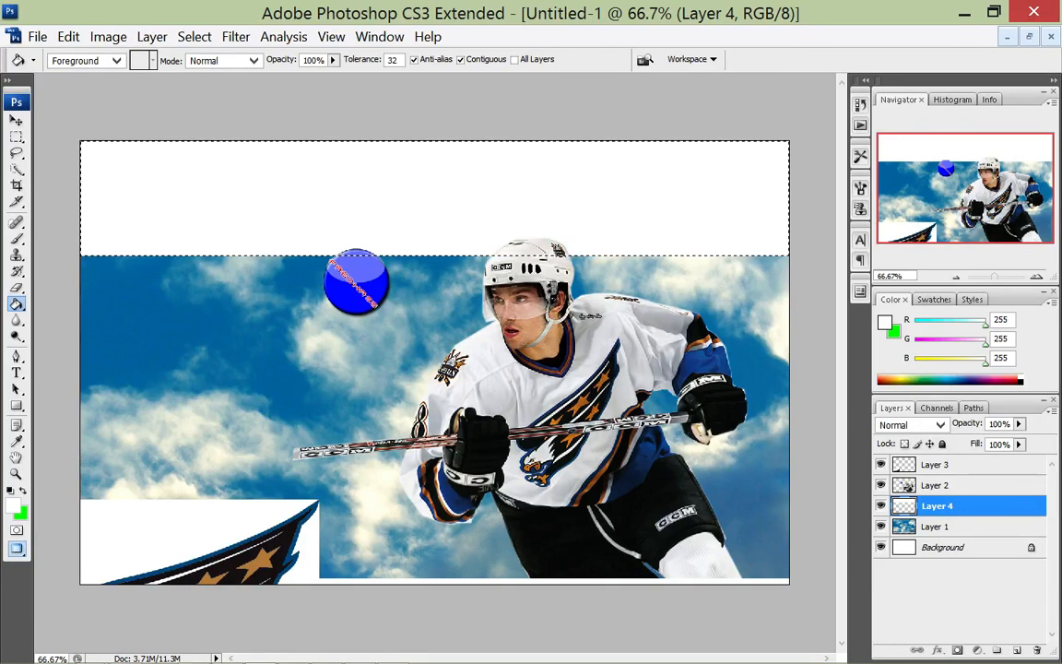
{"action": "left_click", "coordinate": [612, 324], "text": "ctrl"}
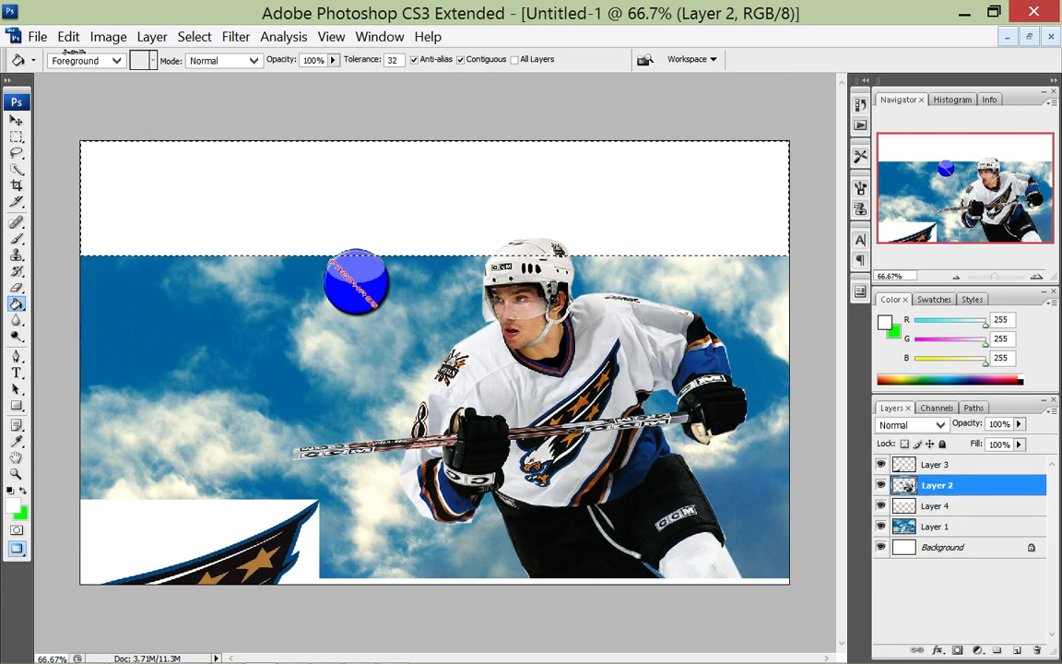
Try to flip Layer 2 horizontally with the strip selection still active, and undo the flip.
{"action": "left_click", "coordinate": [61, 38]}
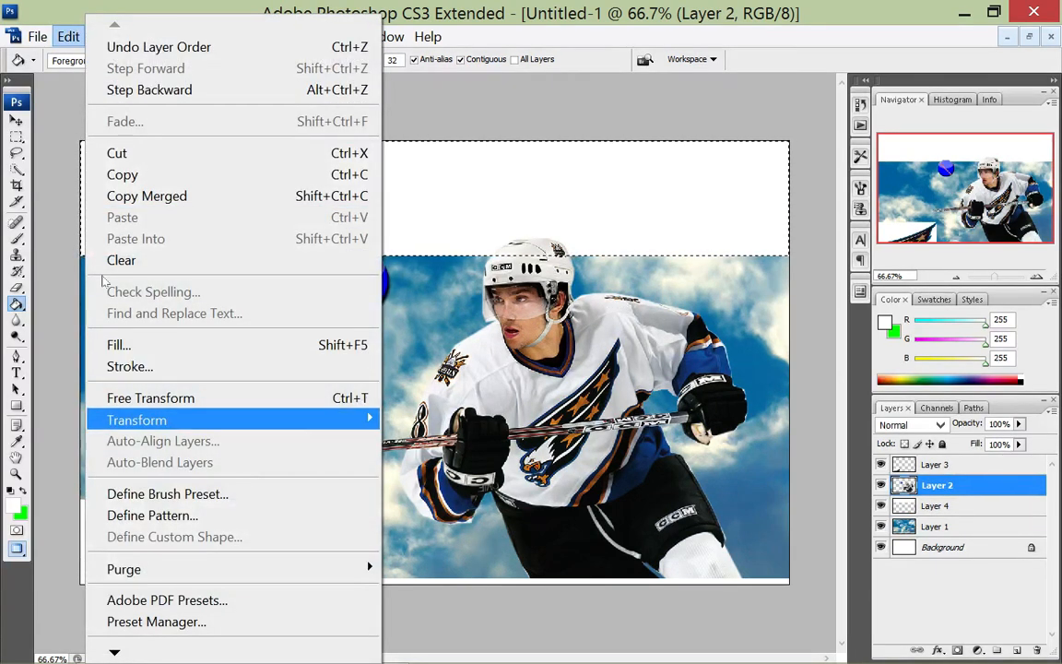
{"action": "mouse_move", "coordinate": [206, 420]}
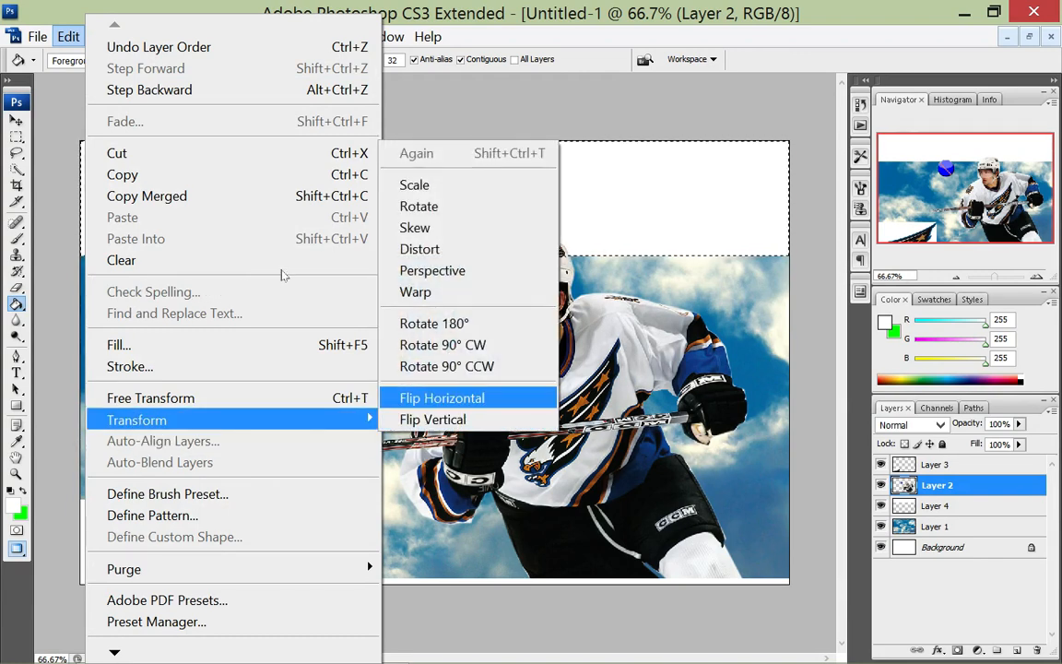
{"action": "key", "text": "Down"}
{"action": "key", "text": "Up"}
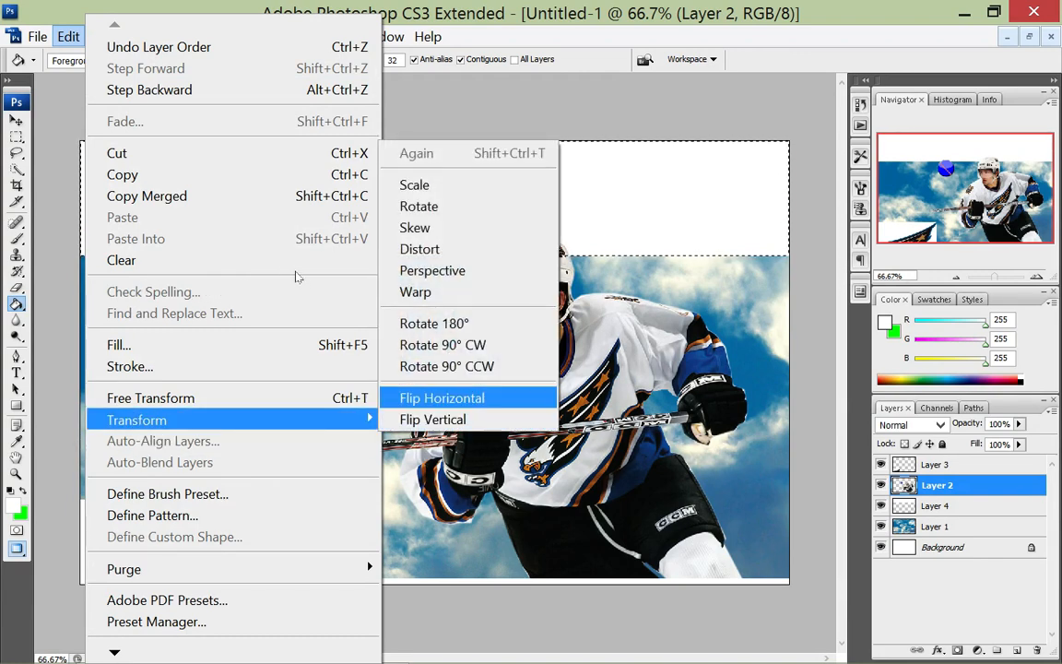
{"action": "key", "text": "Return"}
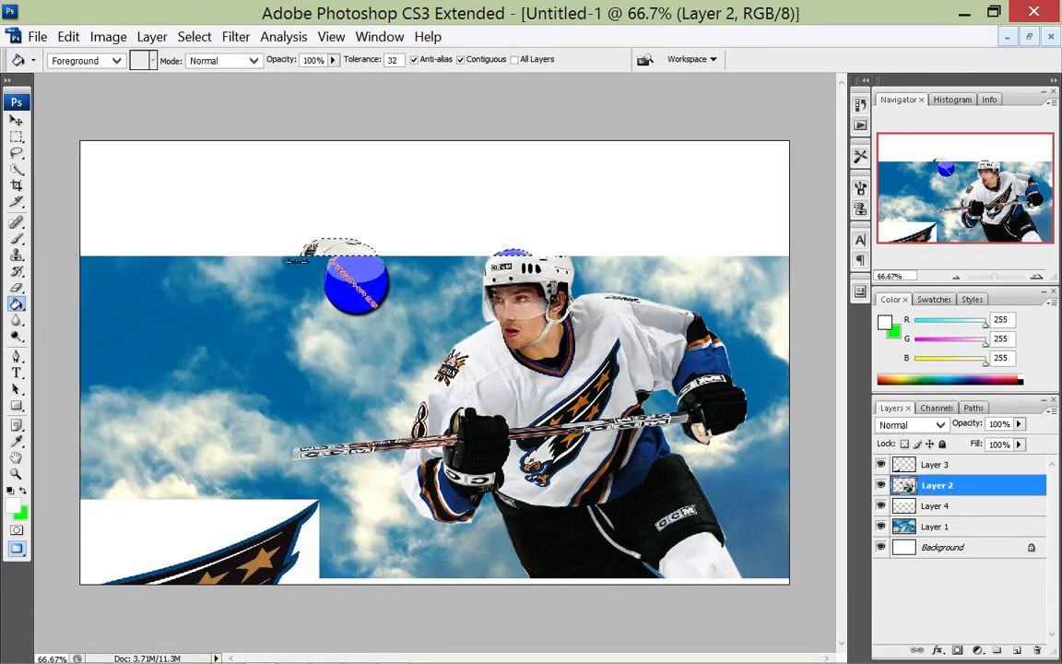
{"action": "key", "text": "ctrl+z"}
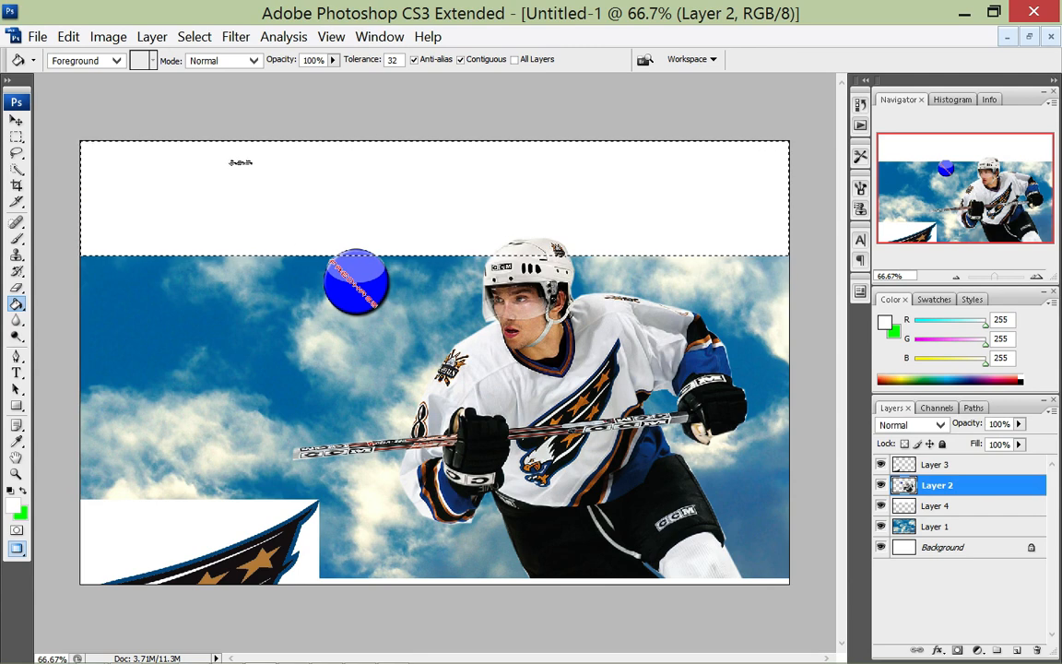
Deselect the strip, flip the whole player layer horizontally and switch to the Move tool.
{"action": "key", "text": "ctrl+d"}
{"action": "left_click", "coordinate": [68, 36]}
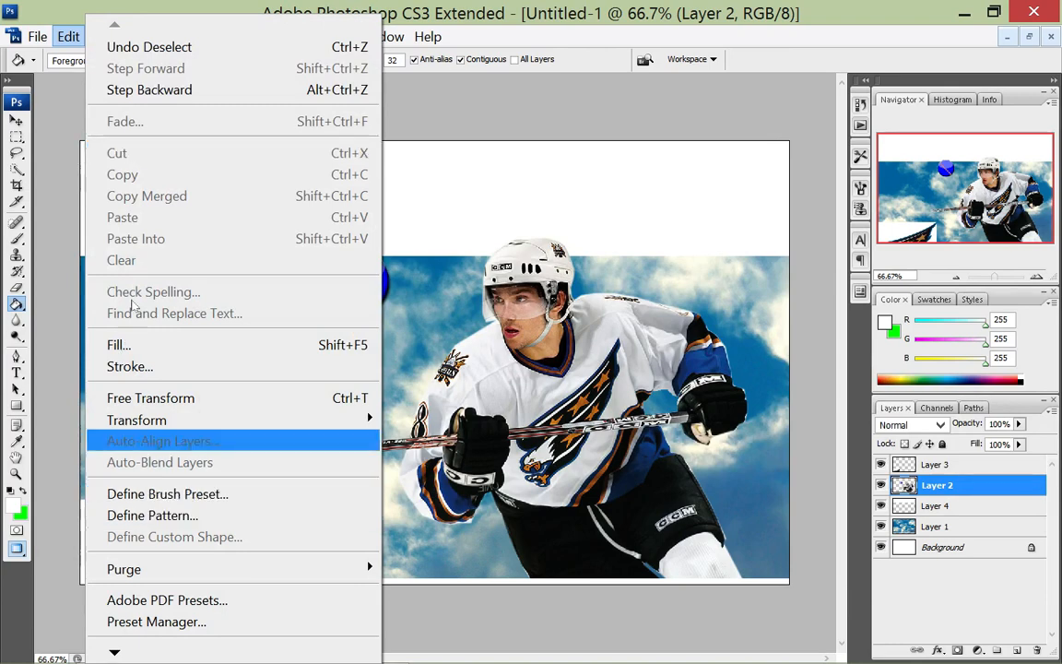
{"action": "left_click", "coordinate": [429, 398]}
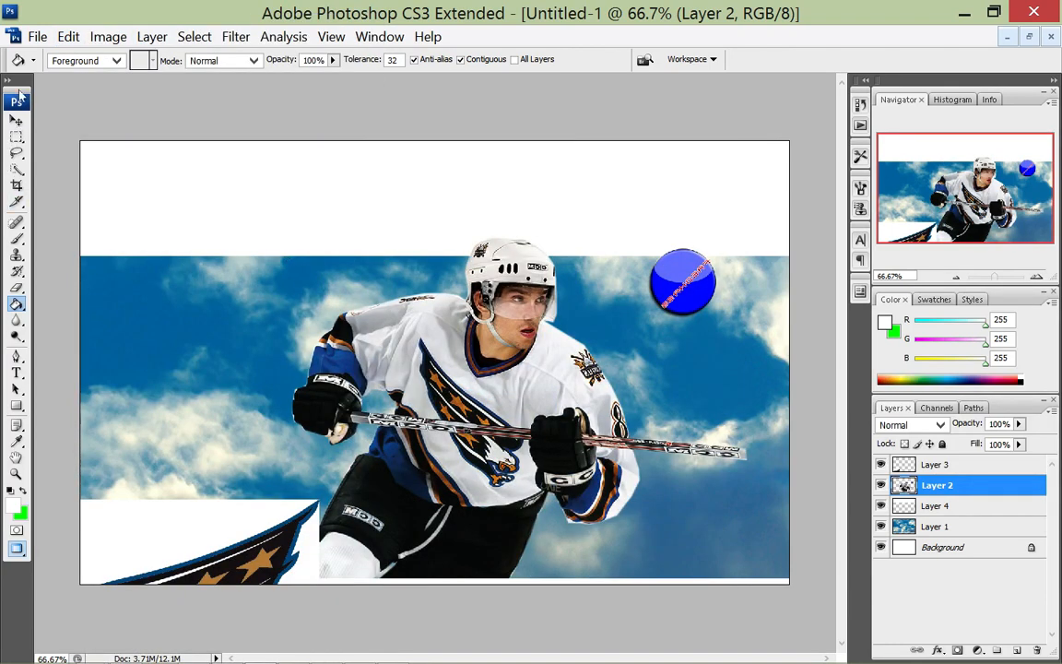
{"action": "key", "text": "v"}
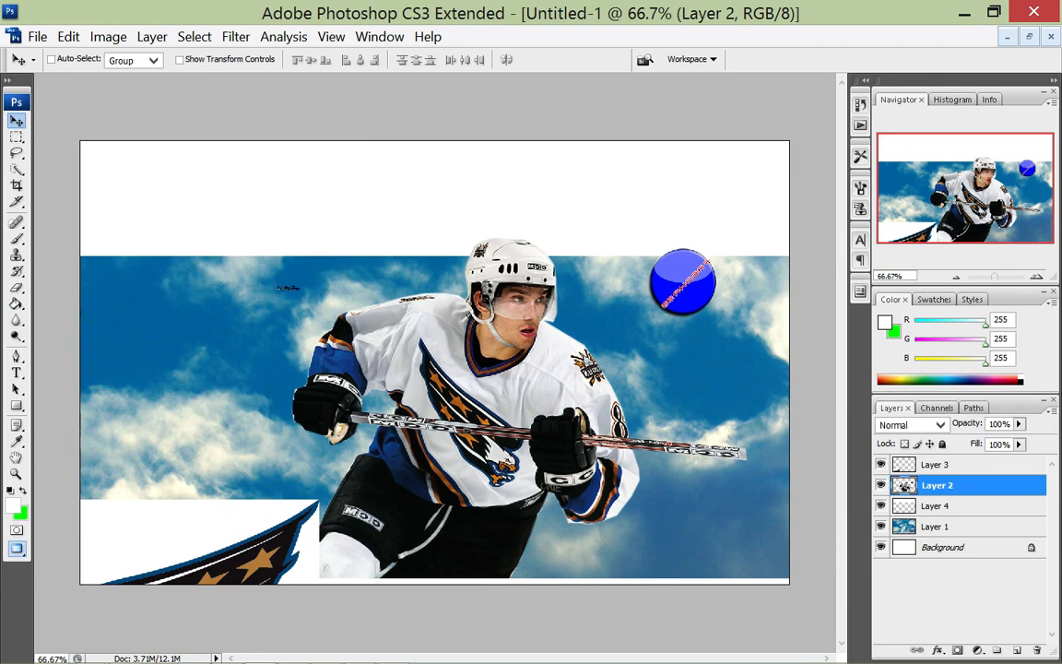
Move the player on Layer 2 to the right edge of the canvas and nudge him down to the lower edge.
{"action": "left_click_drag", "start_coordinate": [277, 289], "coordinate": [314, 288]}
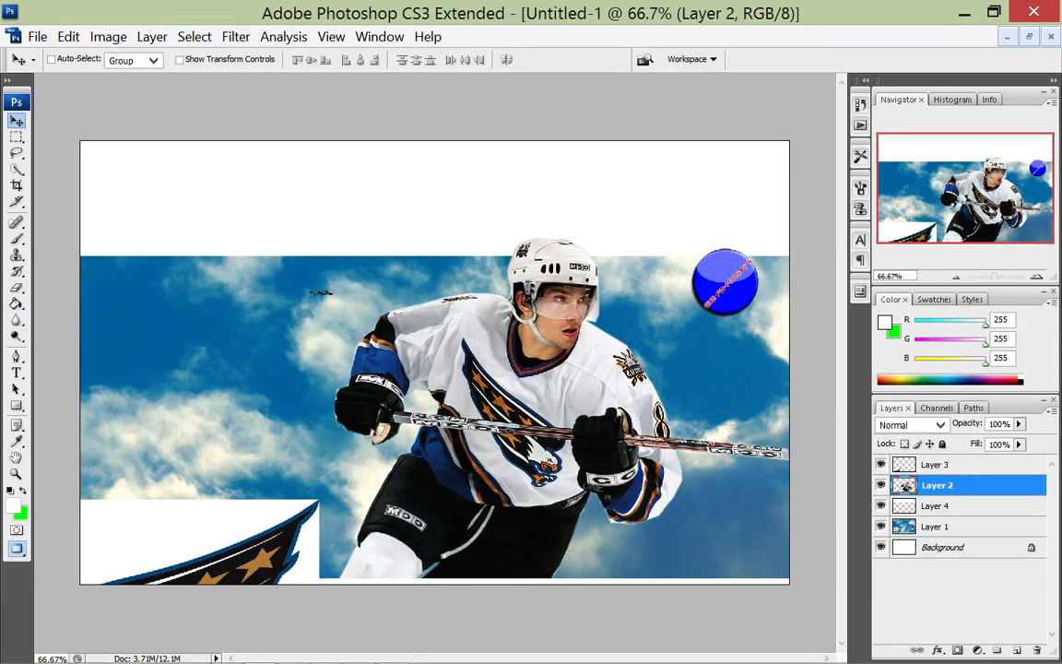
{"action": "key", "text": "Down"}
{"action": "key", "text": "Down"}
{"action": "key", "text": "Down"}
{"action": "key", "text": "Down"}
{"action": "key", "text": "Down"}
{"action": "key", "text": "Down"}
{"action": "key", "text": "Down"}
{"action": "key", "text": "Down"}
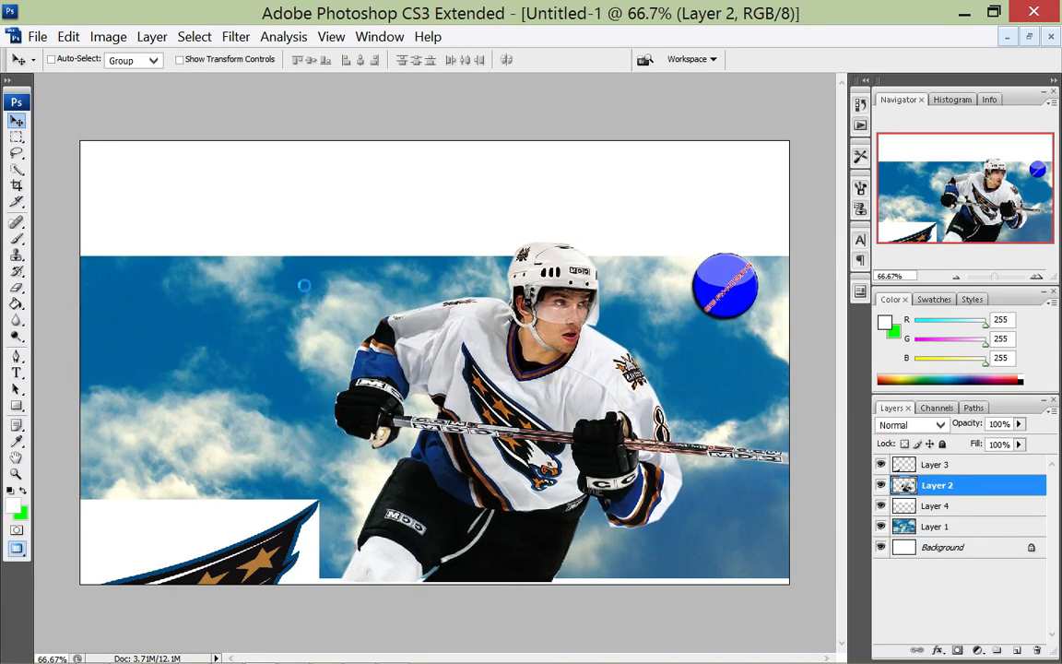
Enlarge the player layer proportionally to 119% from its upper-left corner with Free Transform and apply it.
{"action": "key", "text": "ctrl+t"}
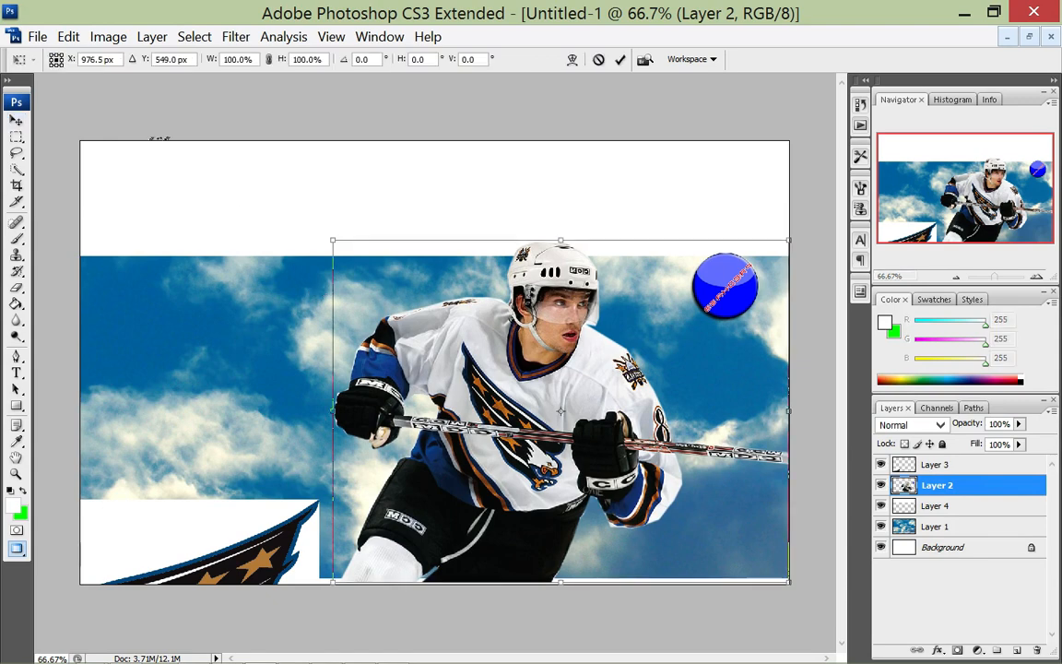
{"action": "left_click_drag", "start_coordinate": [333, 240], "coordinate": [246, 175]}
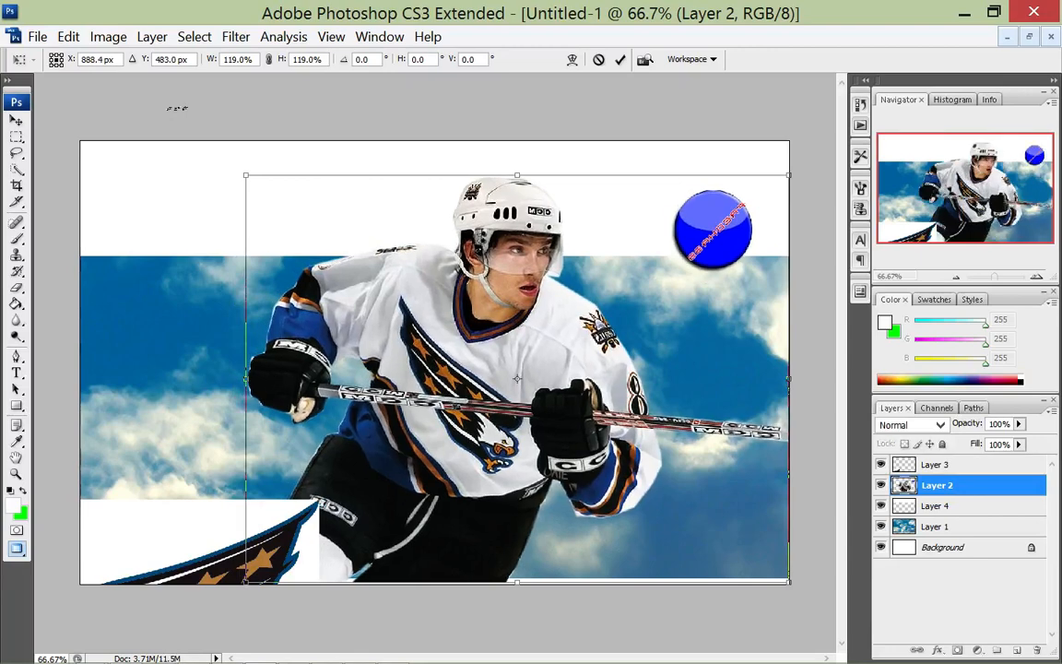
{"action": "key", "text": "Return"}
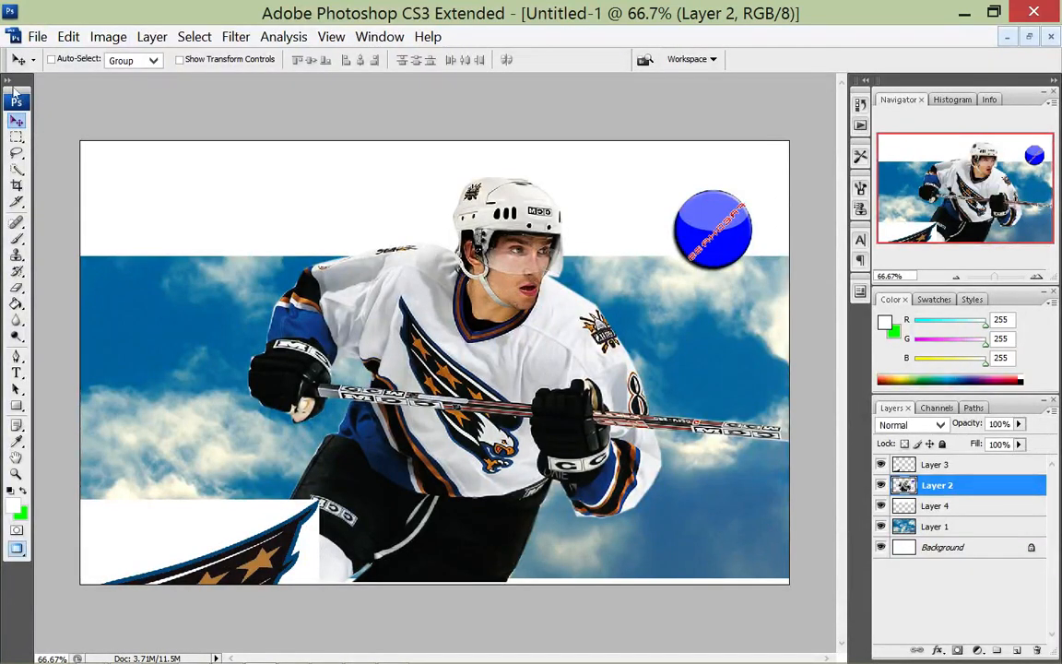
Select the blue badge beside the player with the Rectangular Marquee, delete it from Layer 2 and deselect.
{"action": "key", "text": "m"}
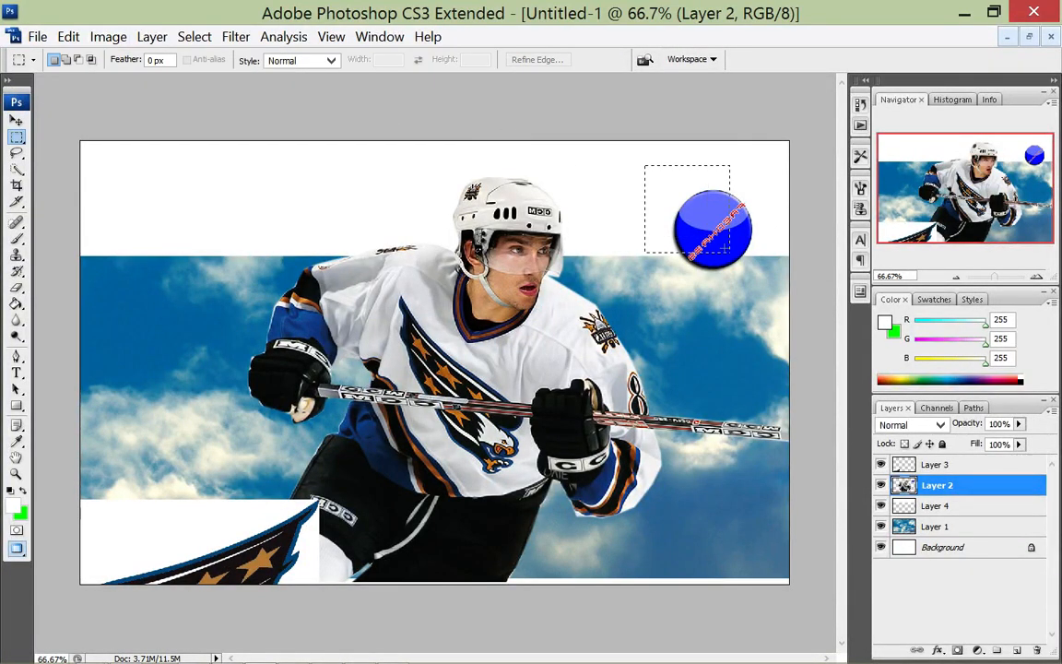
{"action": "left_click_drag", "start_coordinate": [727, 247], "coordinate": [779, 278]}
{"action": "key", "text": "Delete"}
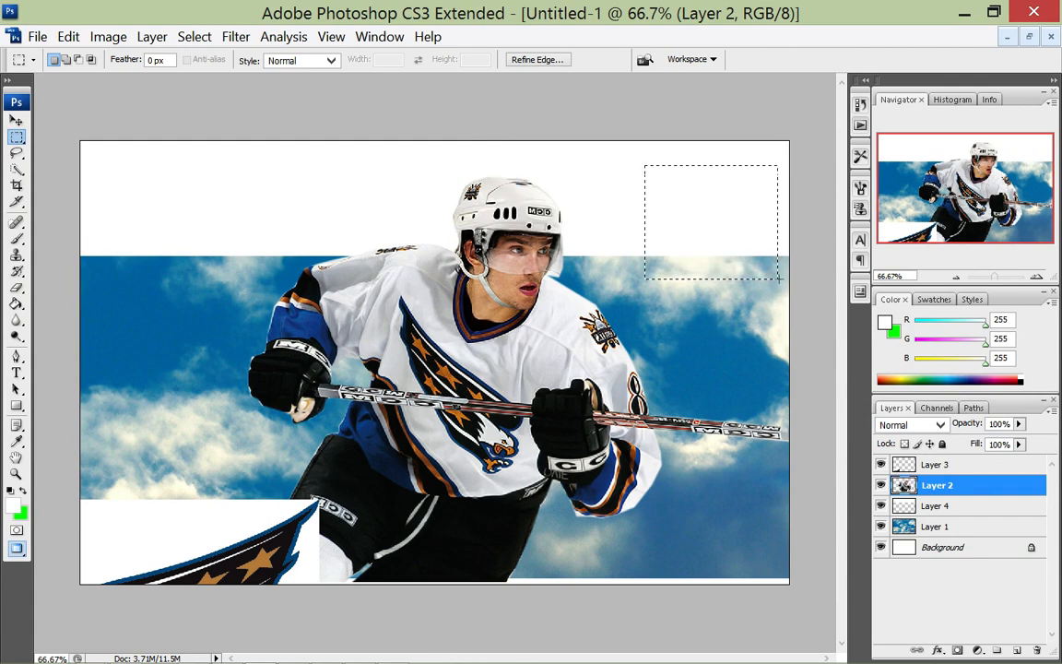
{"action": "key", "text": "ctrl+d"}
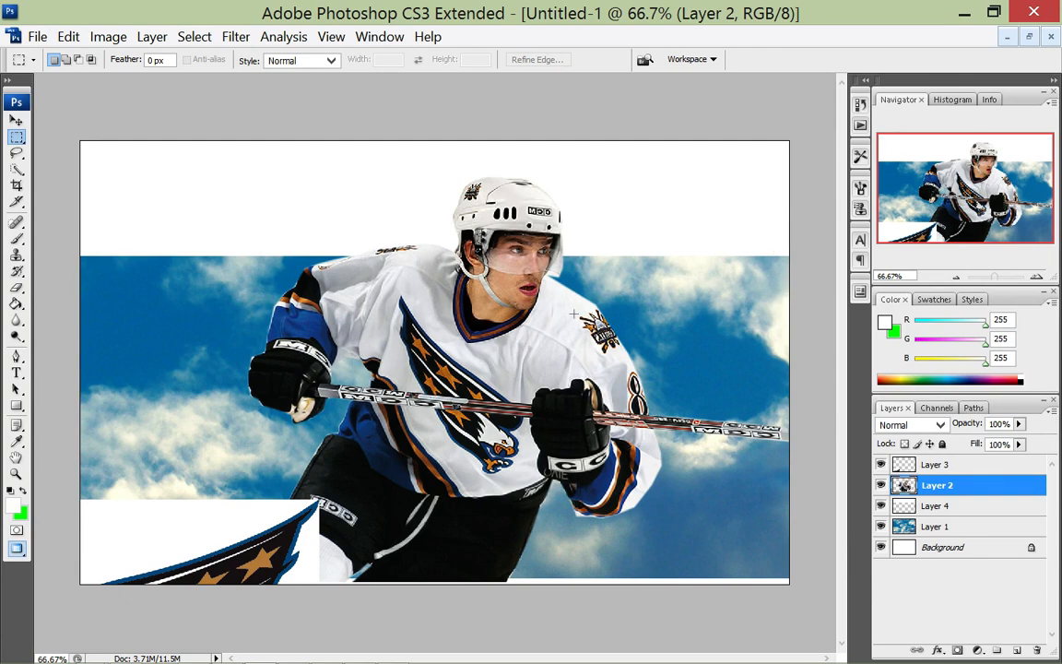
Shift the player slightly down and further right, and move the Layer 1 sky to cover the white gap along the canvas's lower edge.
{"action": "left_click", "coordinate": [16, 119]}
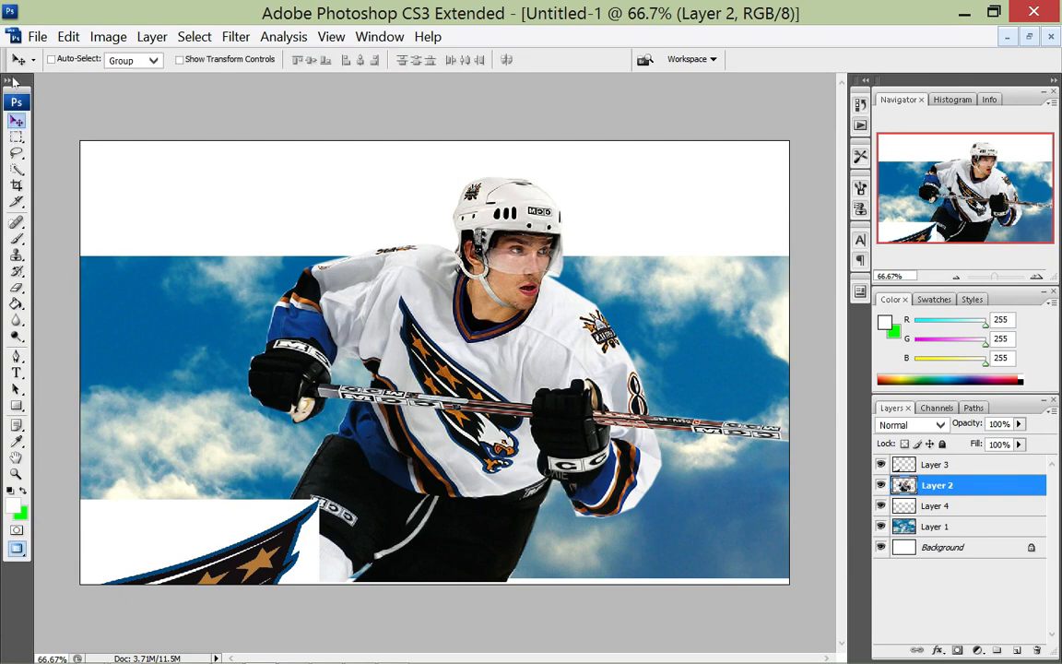
{"action": "key", "text": "Down"}
{"action": "key", "text": "Down"}
{"action": "key", "text": "Down"}
{"action": "key", "text": "Right"}
{"action": "key", "text": "Right"}
{"action": "key", "text": "Right"}
{"action": "key", "text": "Right"}
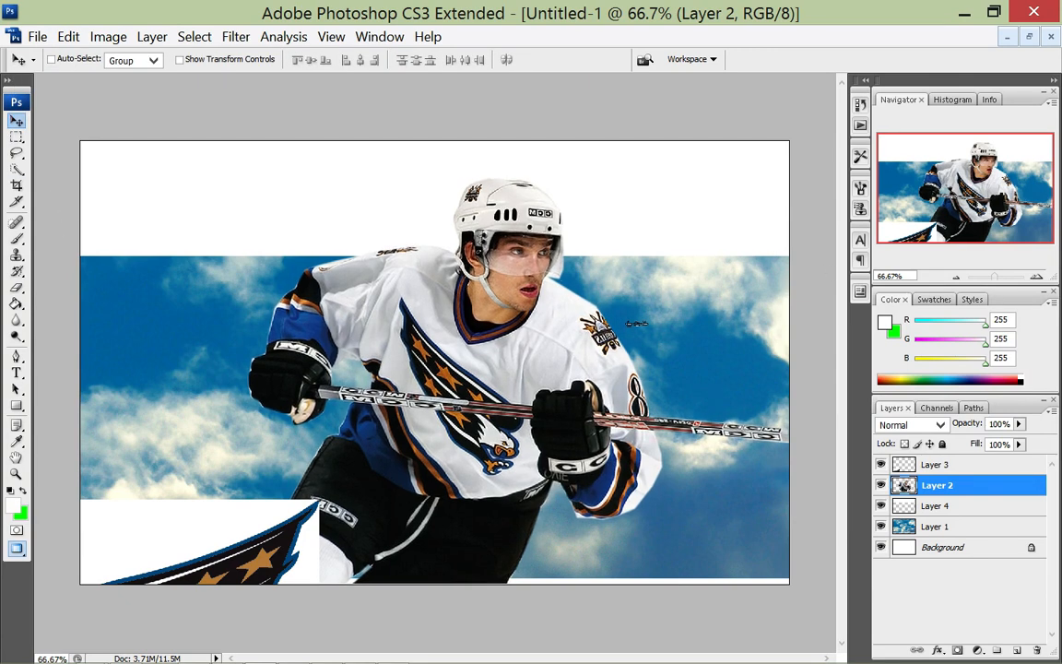
{"action": "key", "text": "Right"}
{"action": "key", "text": "Right"}
{"action": "key", "text": "Right"}
{"action": "key", "text": "Right"}
{"action": "key", "text": "Right"}
{"action": "key", "text": "Right"}
{"action": "key", "text": "Right"}
{"action": "key", "text": "Right"}
{"action": "key", "text": "Right"}
{"action": "key", "text": "Right"}
{"action": "key", "text": "Right"}
{"action": "key", "text": "Right"}
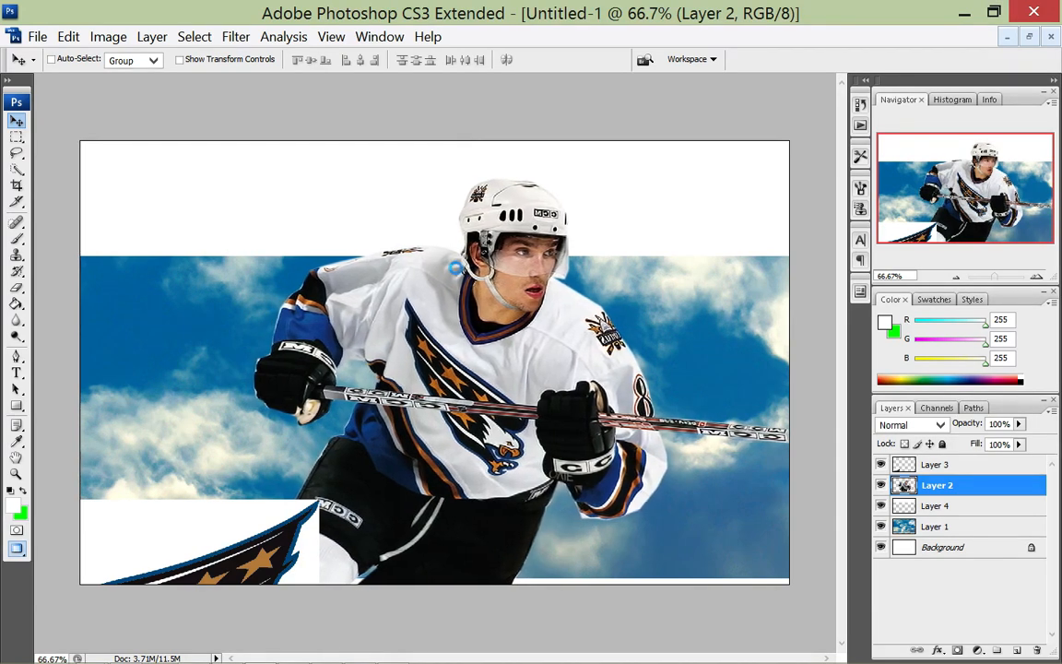
{"action": "key", "text": "shift+Right"}
{"action": "key", "text": "shift+Right"}
{"action": "key", "text": "shift+Right"}
{"action": "key", "text": "shift+Right"}
{"action": "key", "text": "shift+Right"}
{"action": "key", "text": "shift+Right"}
{"action": "key", "text": "shift+Right"}
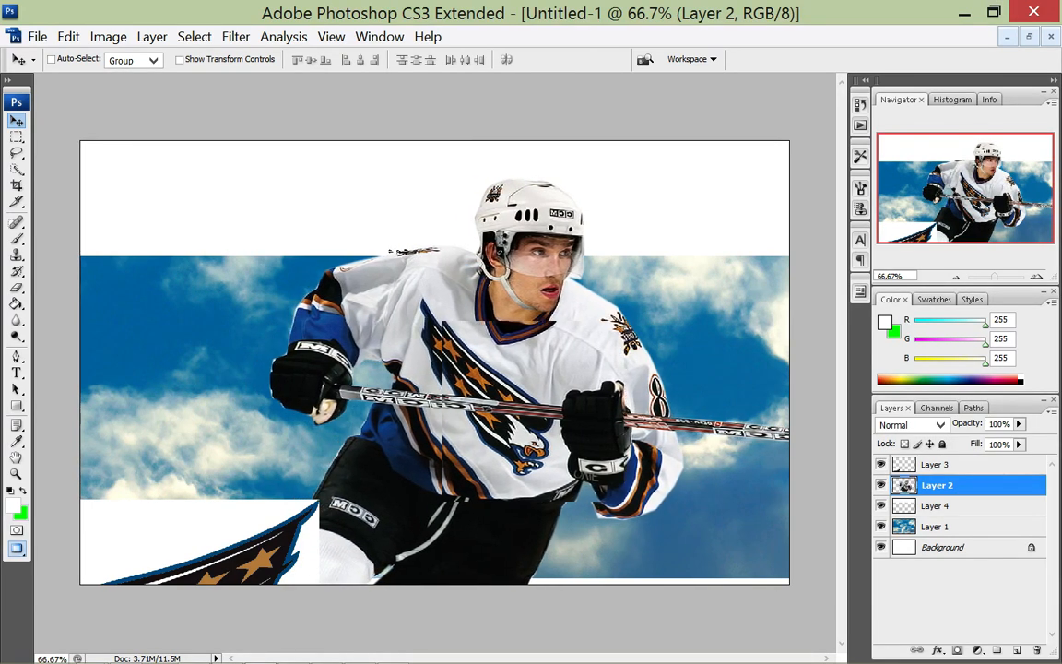
{"action": "left_click_drag", "start_coordinate": [522, 408], "coordinate": [538, 409]}
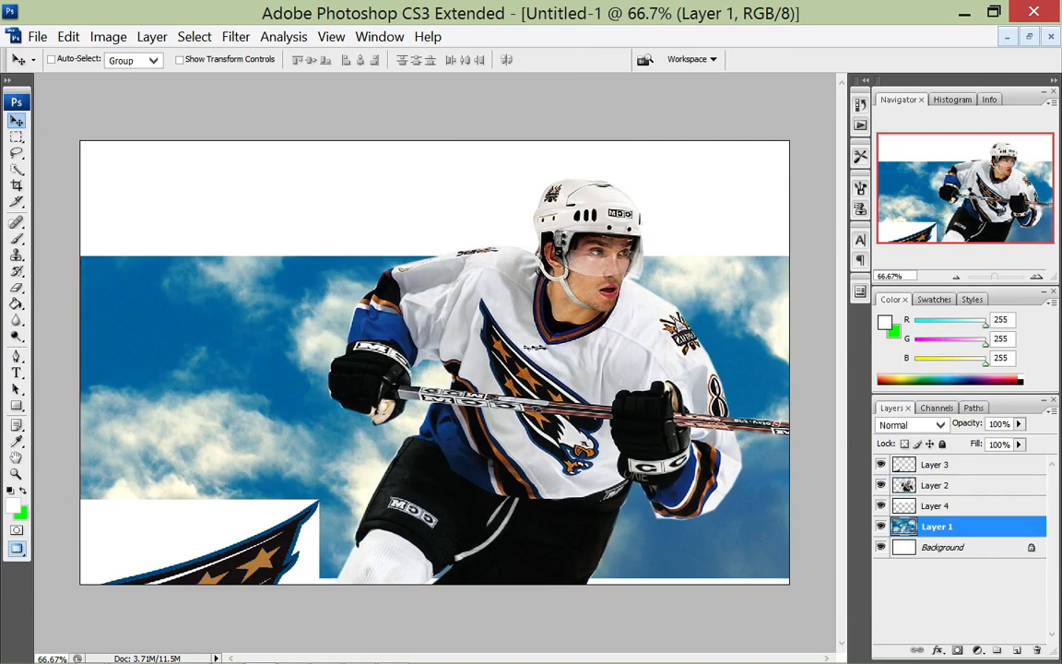
{"action": "left_click_drag", "start_coordinate": [477, 347], "coordinate": [500, 339]}
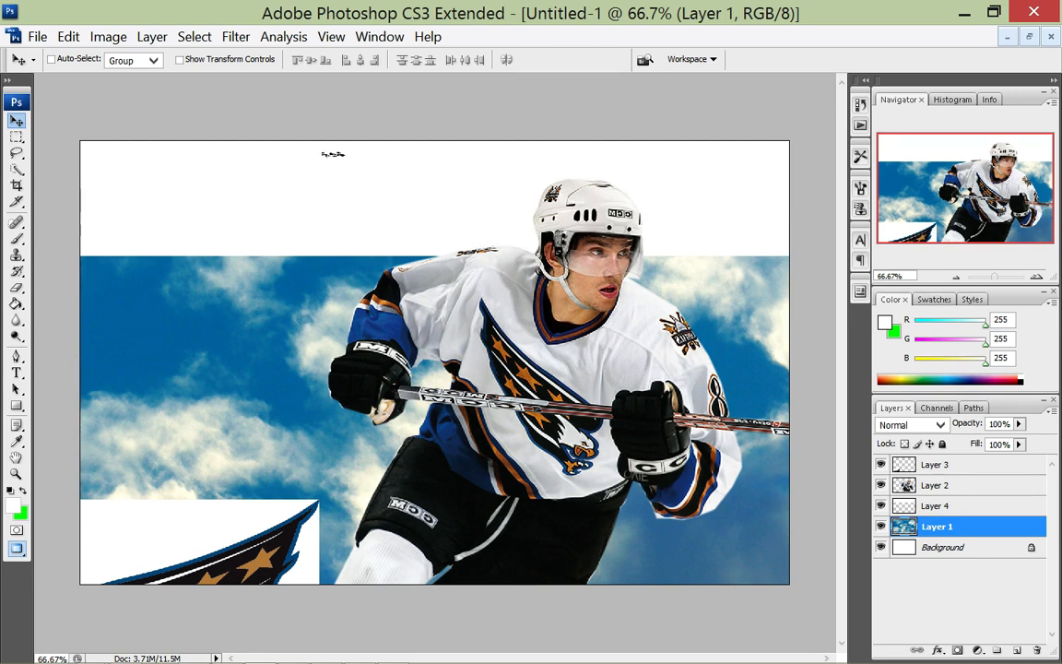
{"action": "left_click", "coordinate": [17, 135]}
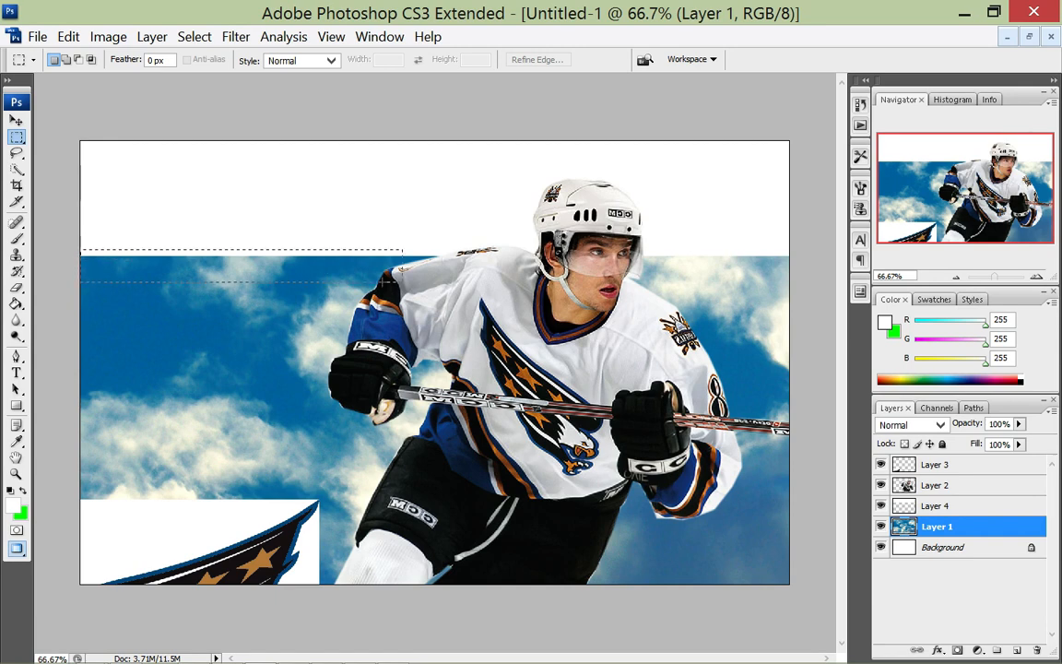
{"action": "left_click_drag", "start_coordinate": [385, 278], "coordinate": [794, 254]}
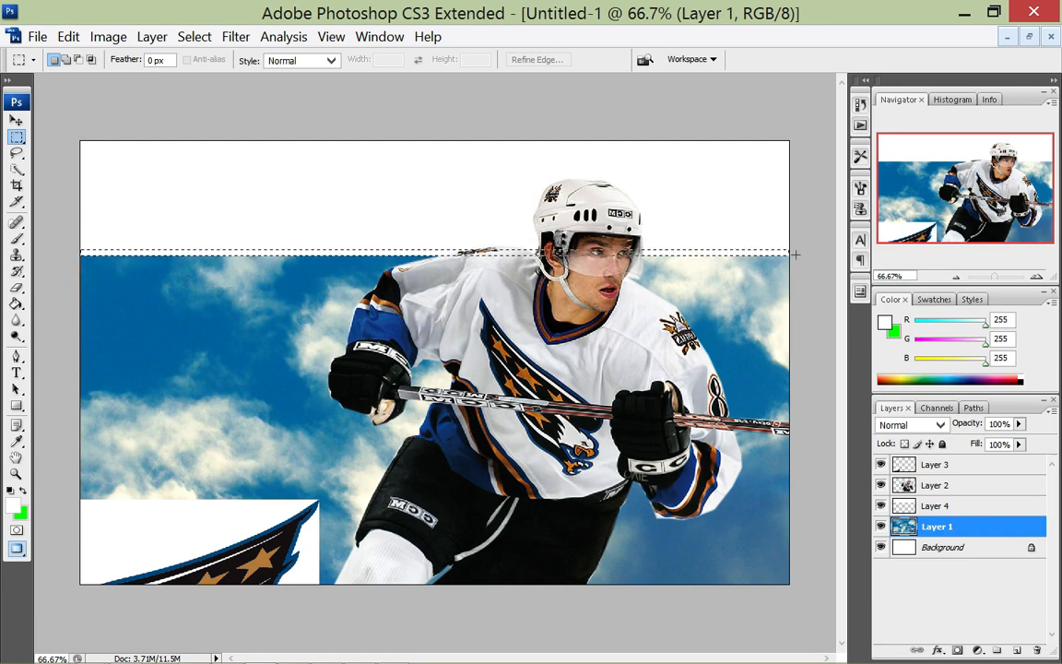
{"action": "left_click", "coordinate": [818, 268]}
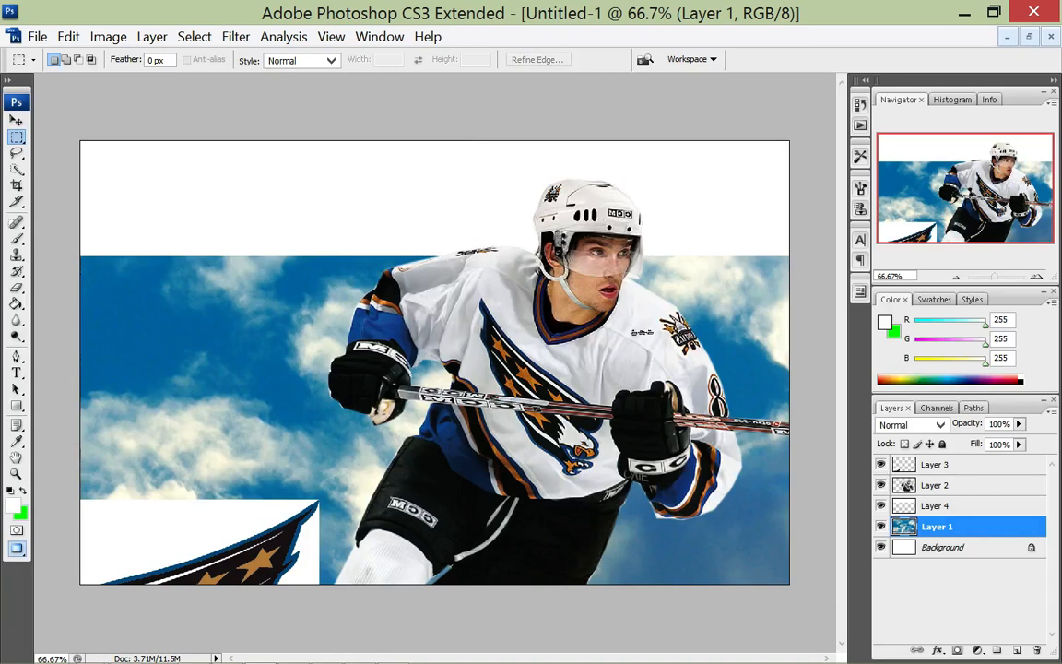
Make Layer 4 active and select a thin full-width strip along the border between the white band and the sky.
{"action": "key", "text": "alt+bracketright"}
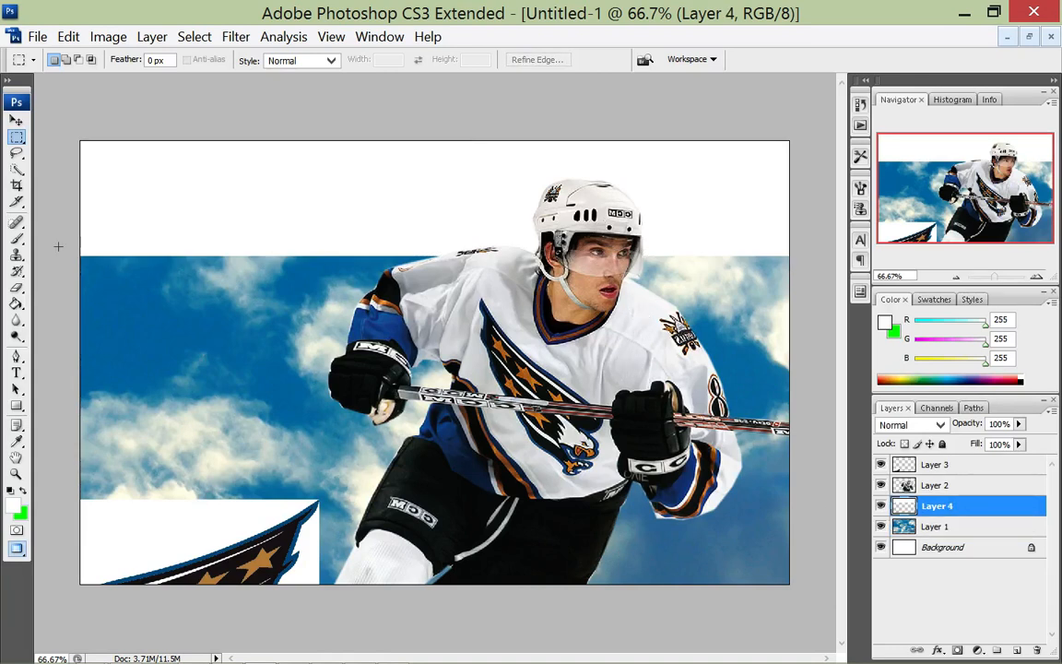
{"action": "left_click_drag", "start_coordinate": [61, 249], "coordinate": [692, 265]}
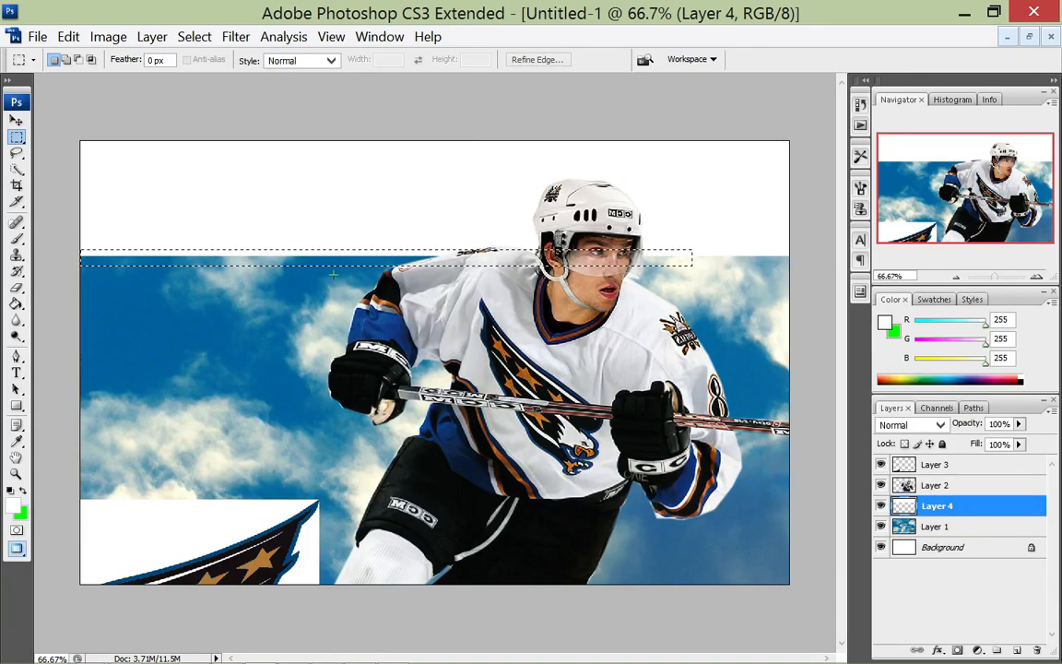
{"action": "left_click", "coordinate": [70, 255]}
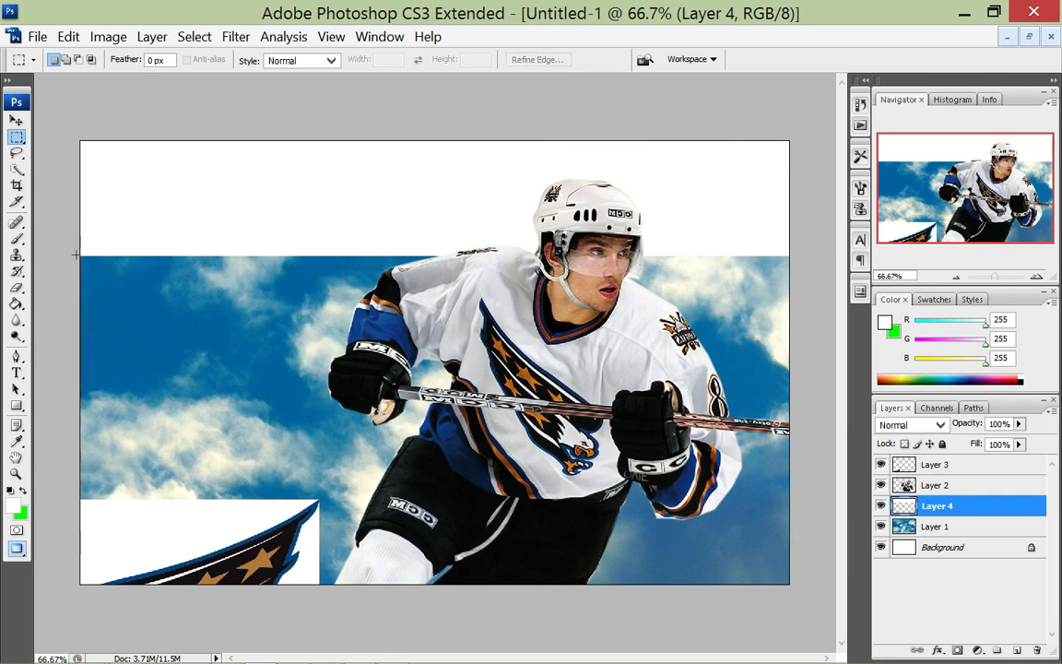
{"action": "left_click_drag", "start_coordinate": [535, 269], "coordinate": [791, 258]}
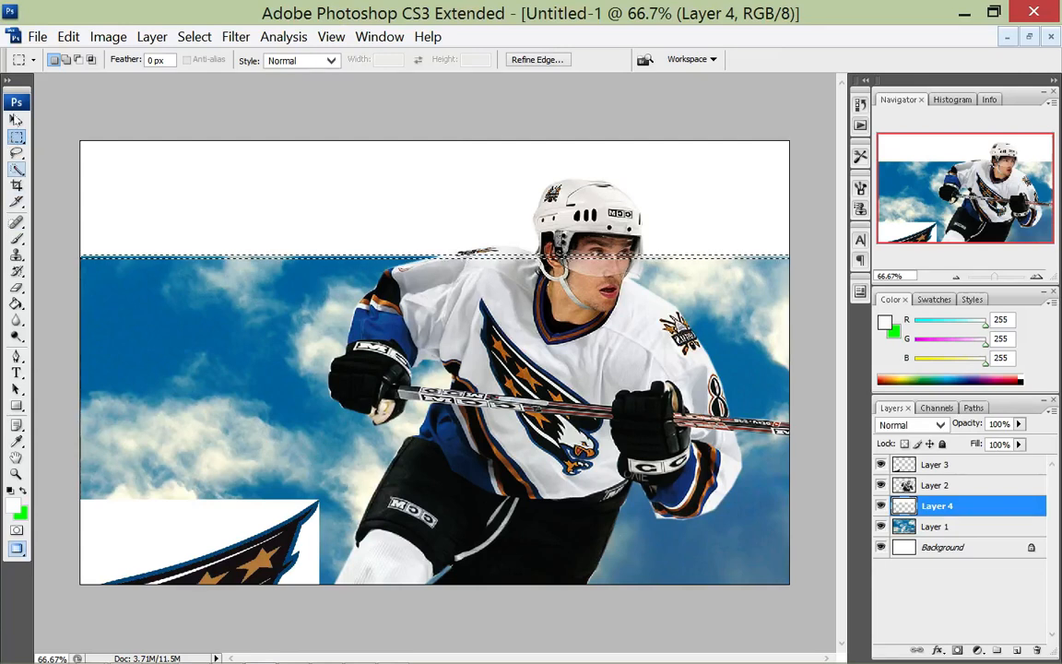
Choose the Brush tool with a hard round 88 px tip.
{"action": "left_click", "coordinate": [16, 169]}
{"action": "left_click", "coordinate": [17, 237]}
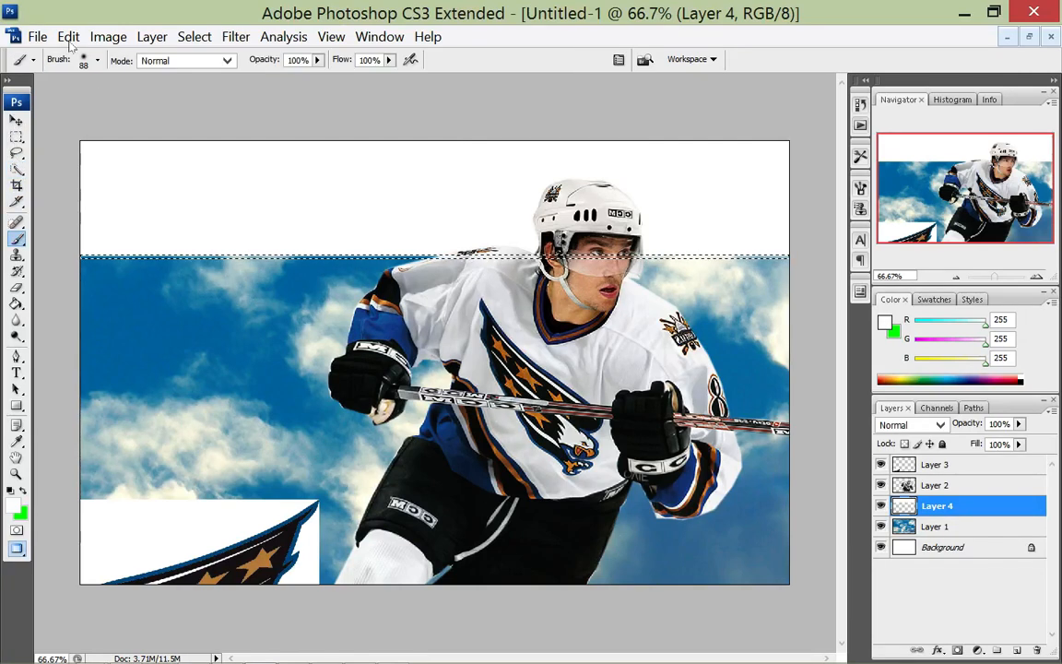
{"action": "left_click", "coordinate": [83, 58]}
{"action": "mouse_move", "coordinate": [21, 158]}
{"action": "left_mouse_down"}
{"action": "mouse_move", "coordinate": [57, 109]}
{"action": "mouse_move", "coordinate": [164, 116]}
{"action": "left_mouse_up"}
{"action": "left_click", "coordinate": [152, 13]}
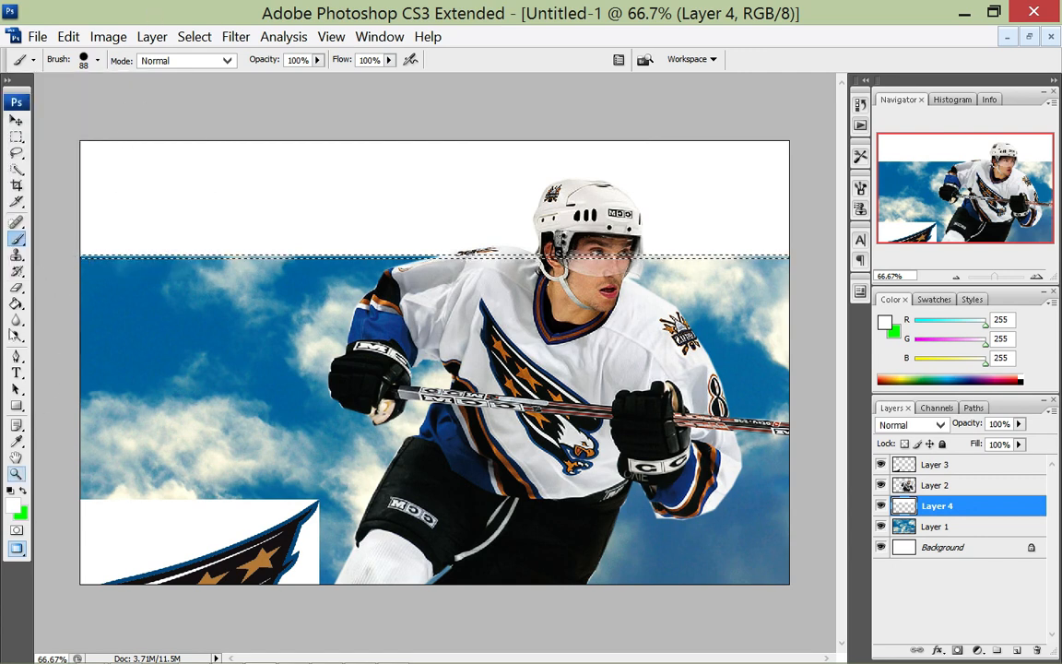
Set the foreground colour to black (000000), paint the selected strip on Layer 4 with it and deselect.
{"action": "left_click", "coordinate": [12, 503]}
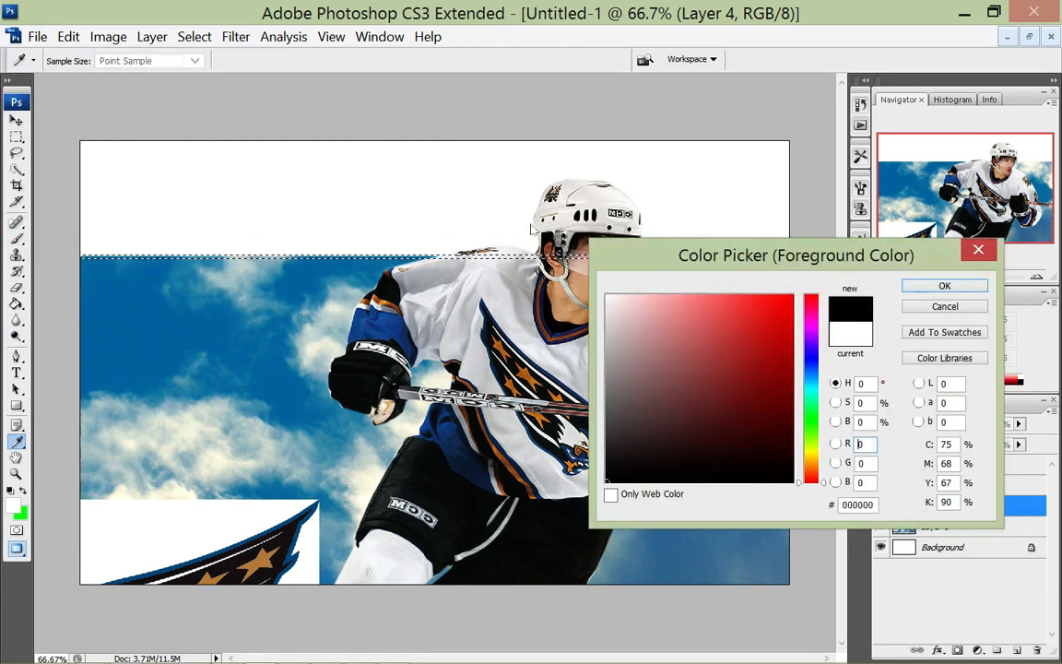
{"action": "key", "text": "Return"}
{"action": "mouse_move", "coordinate": [258, 252]}
{"action": "left_mouse_down"}
{"action": "mouse_move", "coordinate": [85, 257]}
{"action": "mouse_move", "coordinate": [335, 255]}
{"action": "mouse_move", "coordinate": [650, 280]}
{"action": "mouse_move", "coordinate": [744, 269]}
{"action": "left_mouse_up"}
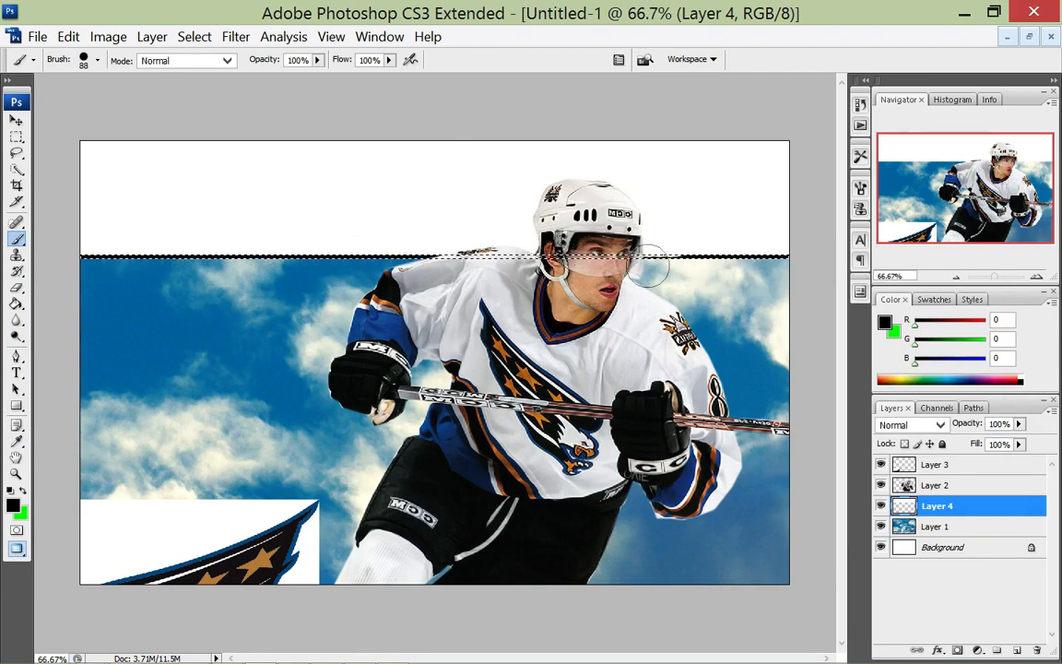
{"action": "key", "text": "ctrl+d"}
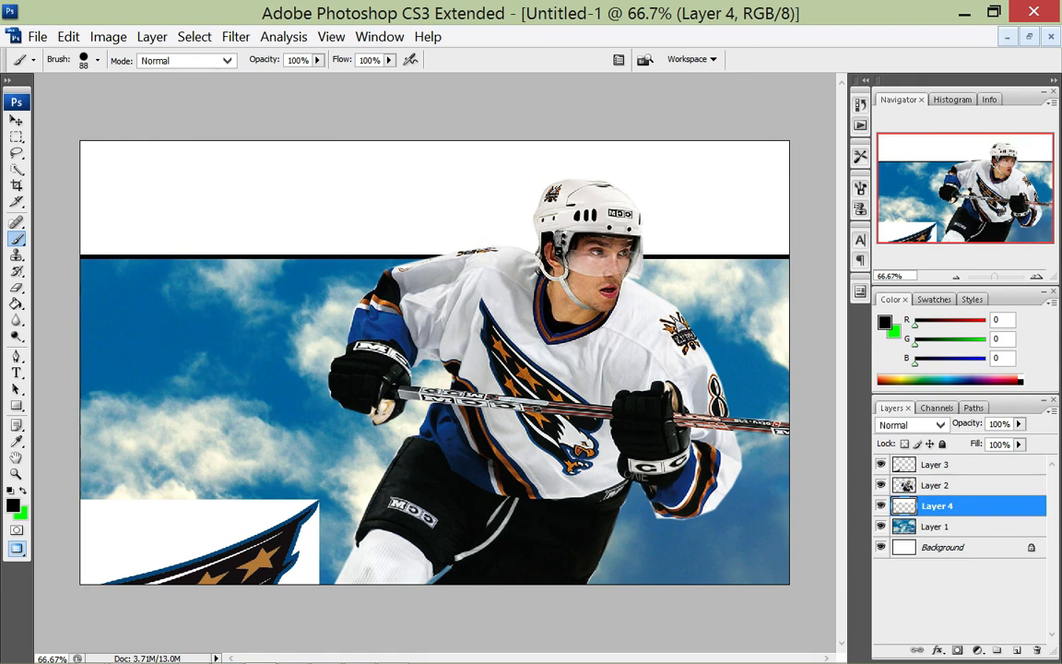
Add a drop shadow to Layer 4 with distance 19 px, spread 15% and size 65 px.
{"action": "double_click", "coordinate": [988, 506]}
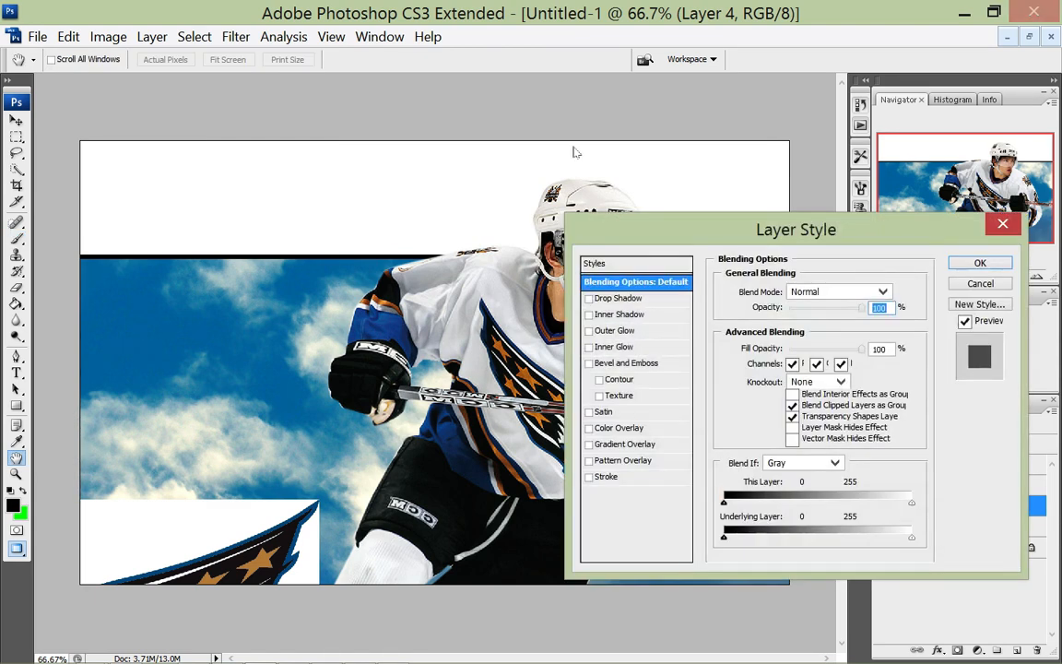
{"action": "left_click_drag", "start_coordinate": [773, 229], "coordinate": [644, 178]}
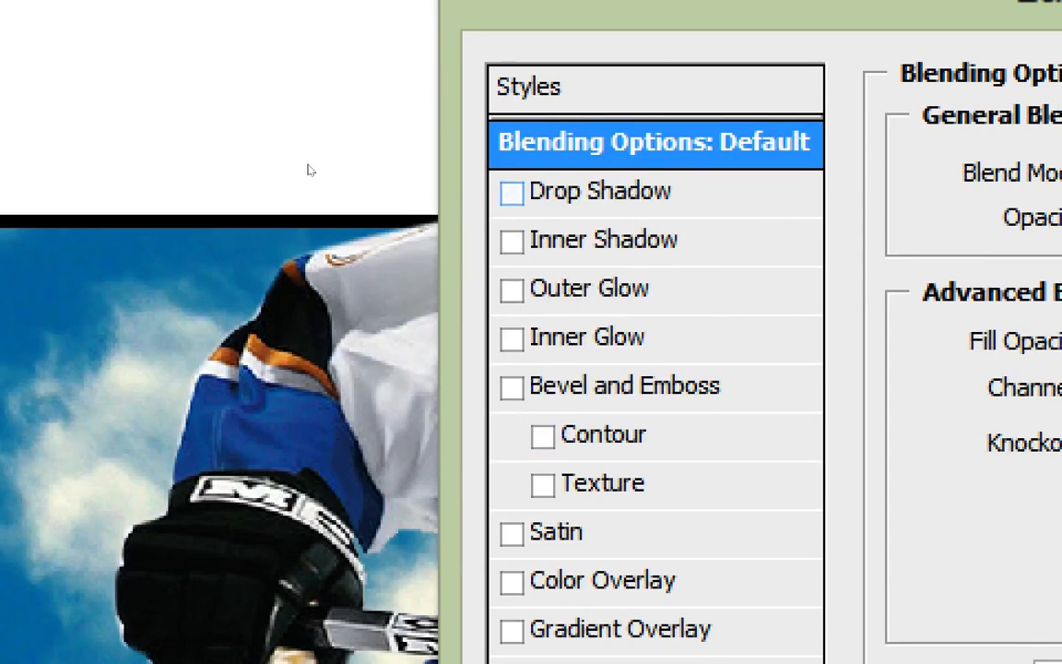
{"action": "left_click", "coordinate": [512, 193]}
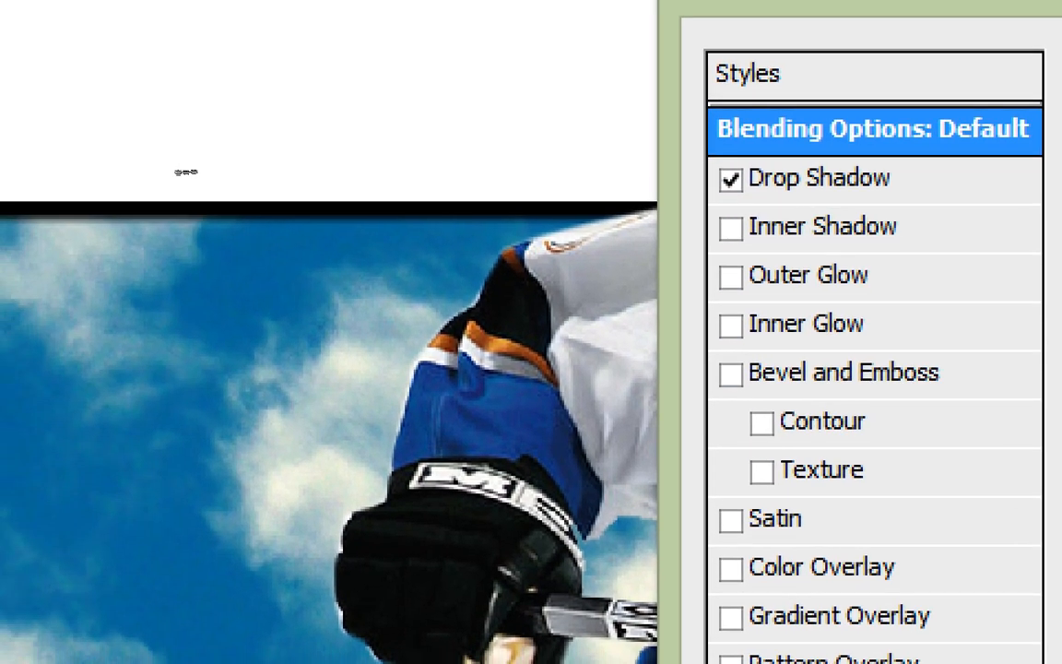
{"action": "left_click", "coordinate": [806, 178]}
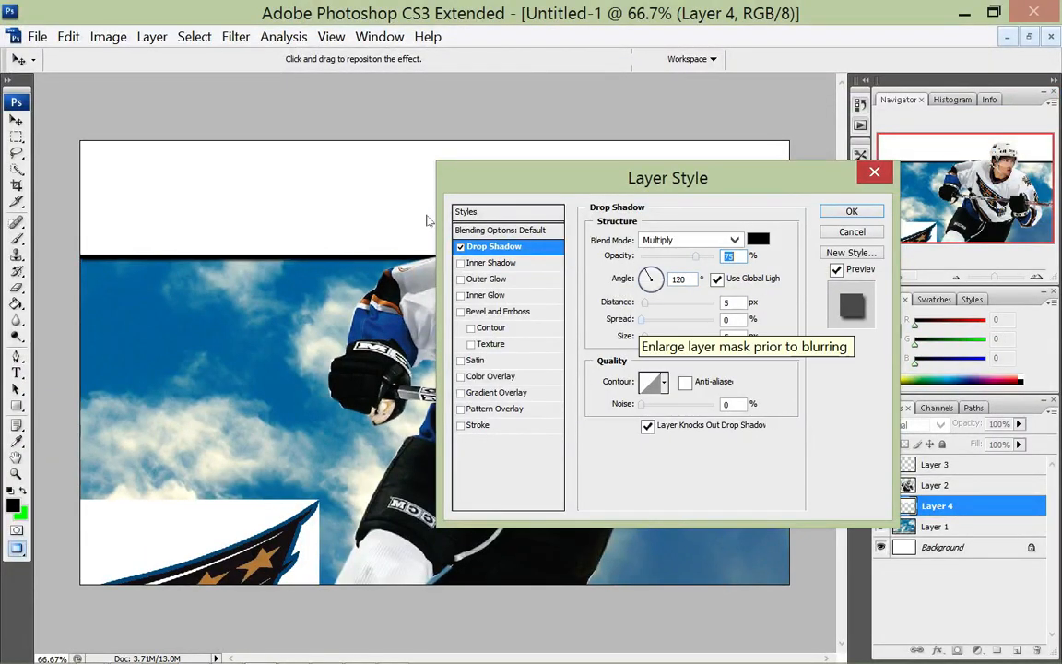
{"action": "mouse_move", "coordinate": [641, 319]}
{"action": "left_mouse_down"}
{"action": "mouse_move", "coordinate": [671, 320]}
{"action": "mouse_move", "coordinate": [655, 302]}
{"action": "mouse_move", "coordinate": [663, 337]}
{"action": "mouse_move", "coordinate": [652, 320]}
{"action": "left_mouse_up"}
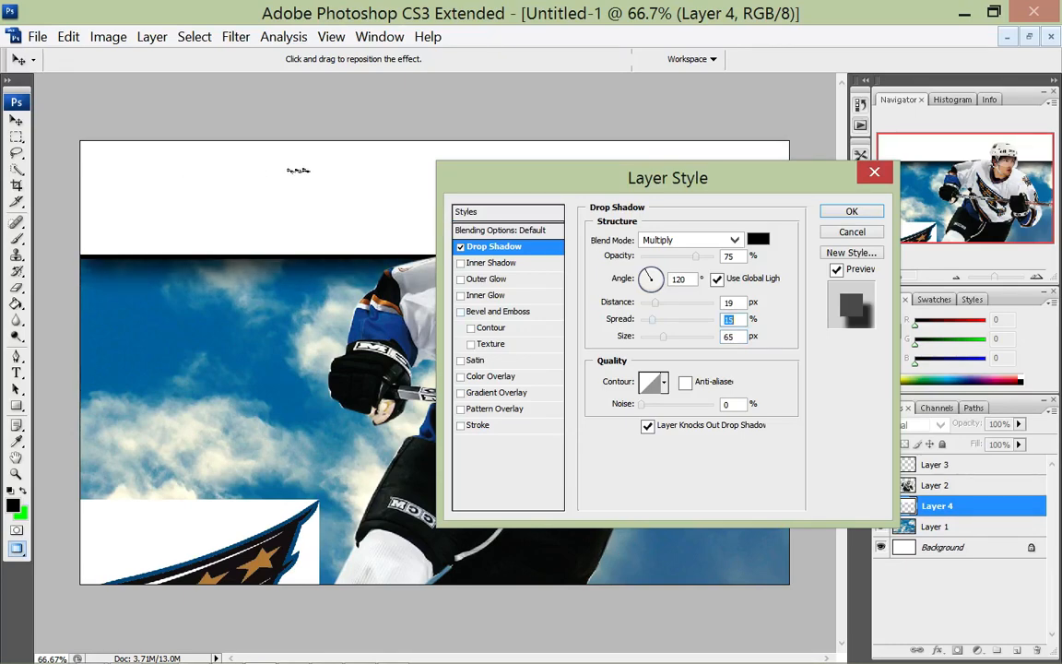
{"action": "key", "text": "Return"}
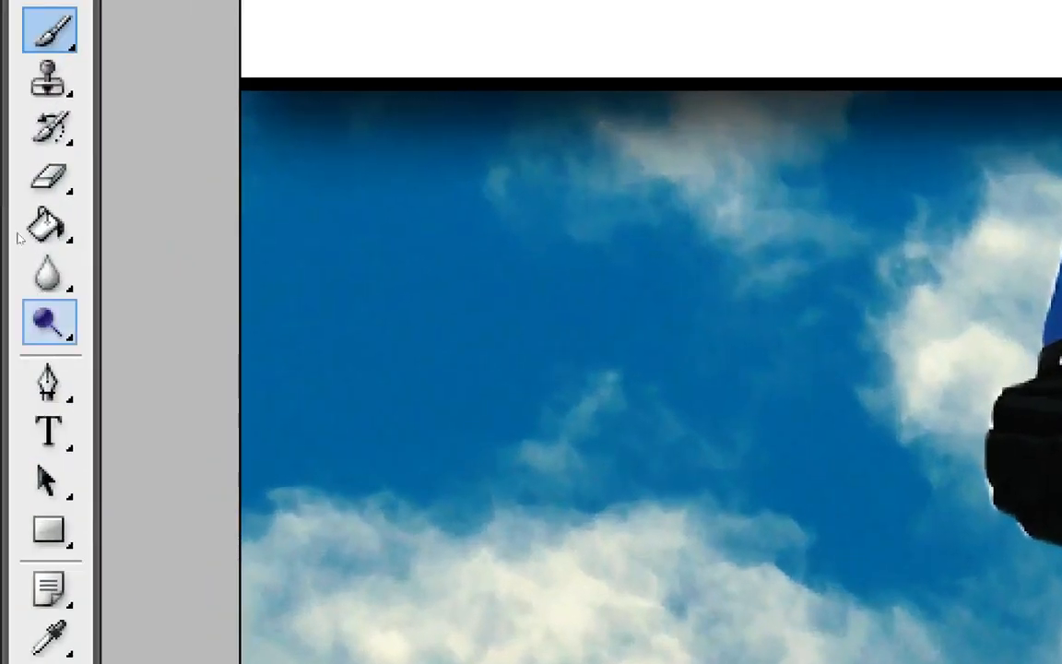
Start a horizontal text line near the left end of the white band and set its font to Kartika.
{"action": "key", "text": "t"}
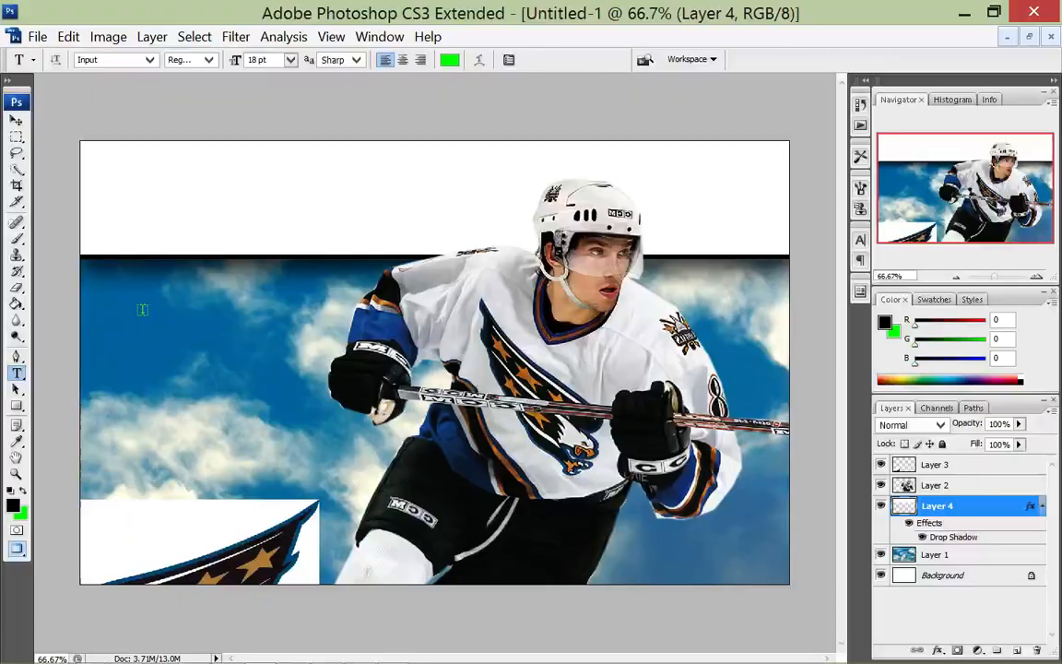
{"action": "left_click", "coordinate": [106, 224]}
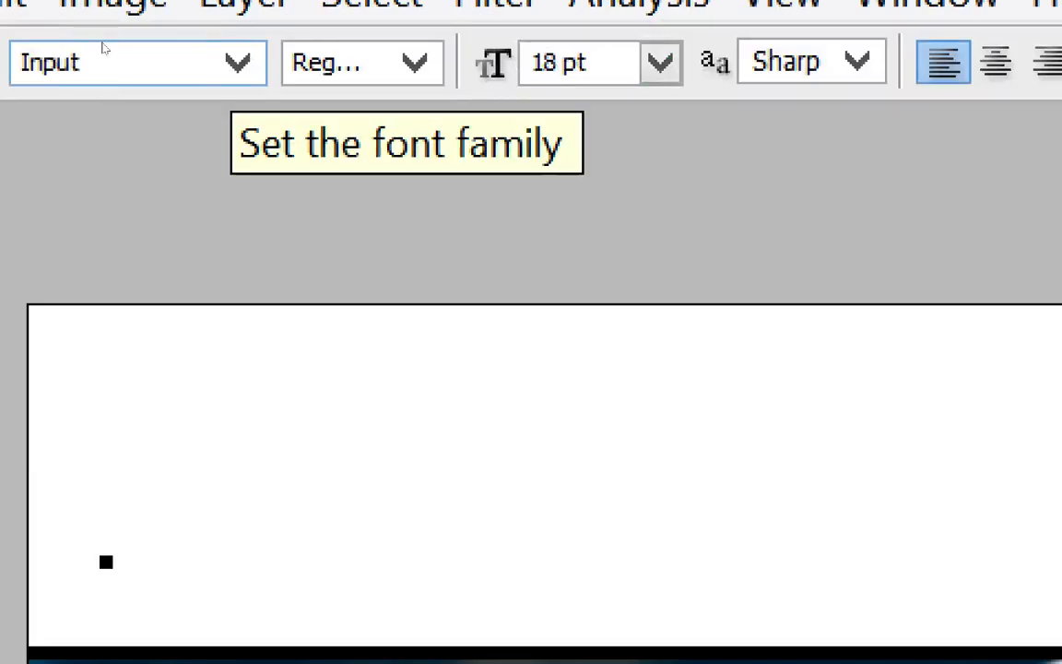
{"action": "left_click", "coordinate": [106, 55]}
{"action": "key", "text": "Down"}
{"action": "key", "text": "Down"}
{"action": "key", "text": "Down"}
{"action": "key", "text": "Down"}
{"action": "key", "text": "Down"}
{"action": "key", "text": "Down"}
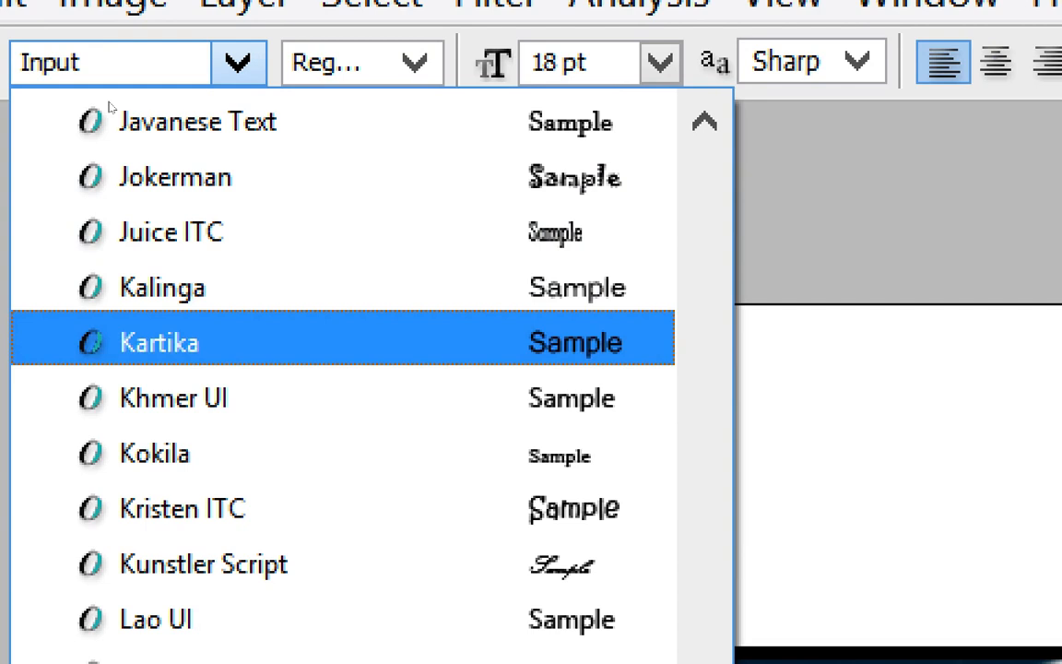
{"action": "key", "text": "Return"}
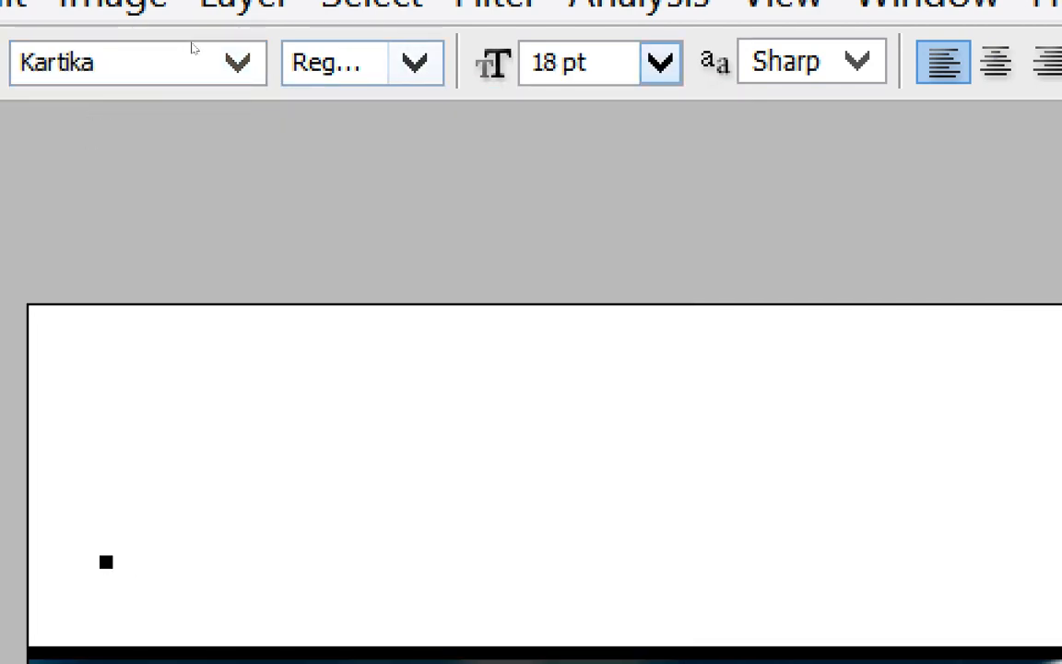
Set the font size of the new text line to 60 pt.
{"action": "left_click", "coordinate": [660, 63]}
{"action": "key", "text": "Down"}
{"action": "key", "text": "Down"}
{"action": "key", "text": "Down"}
{"action": "key", "text": "Down"}
{"action": "key", "text": "Down"}
{"action": "key", "text": "Down"}
{"action": "key", "text": "Down"}
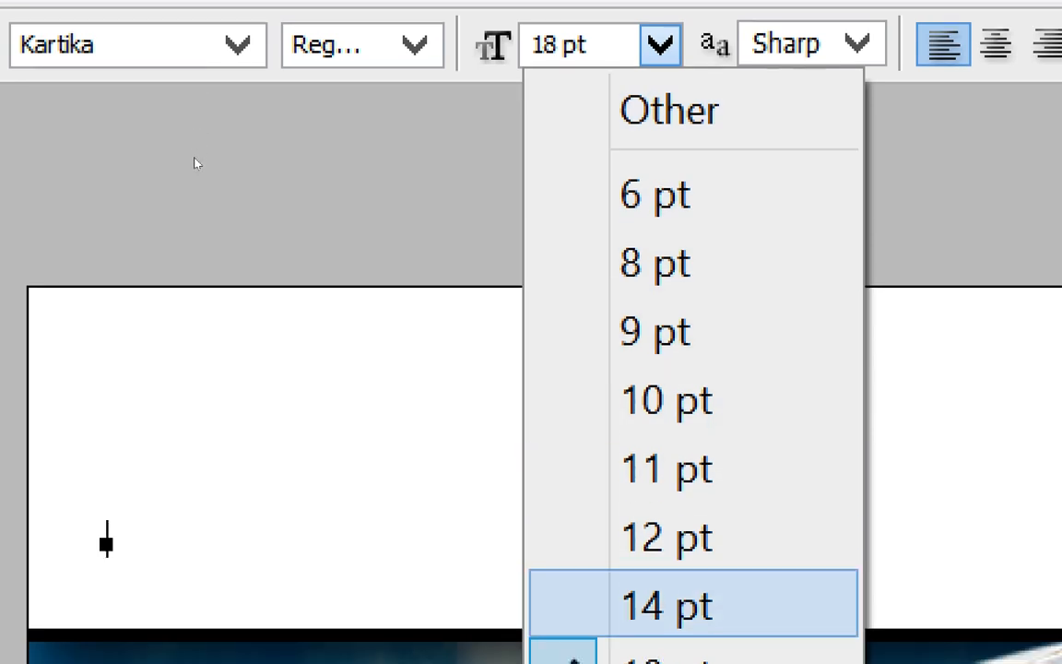
{"action": "key", "text": "Down"}
{"action": "key", "text": "Down"}
{"action": "key", "text": "Down"}
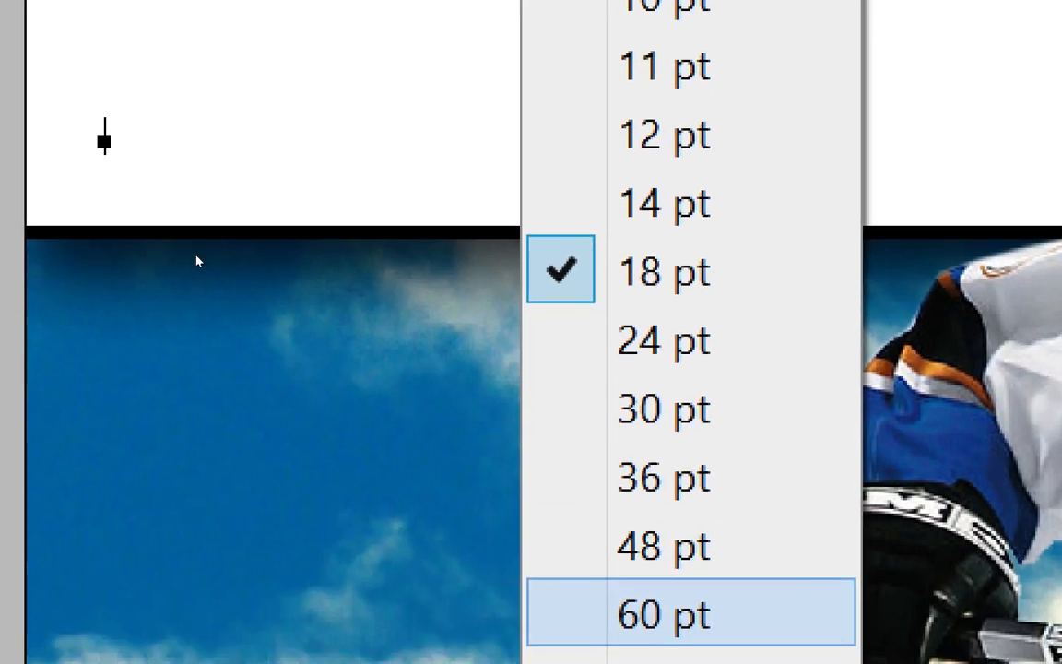
{"action": "key", "text": "Up"}
{"action": "key", "text": "Down"}
{"action": "key", "text": "Return"}
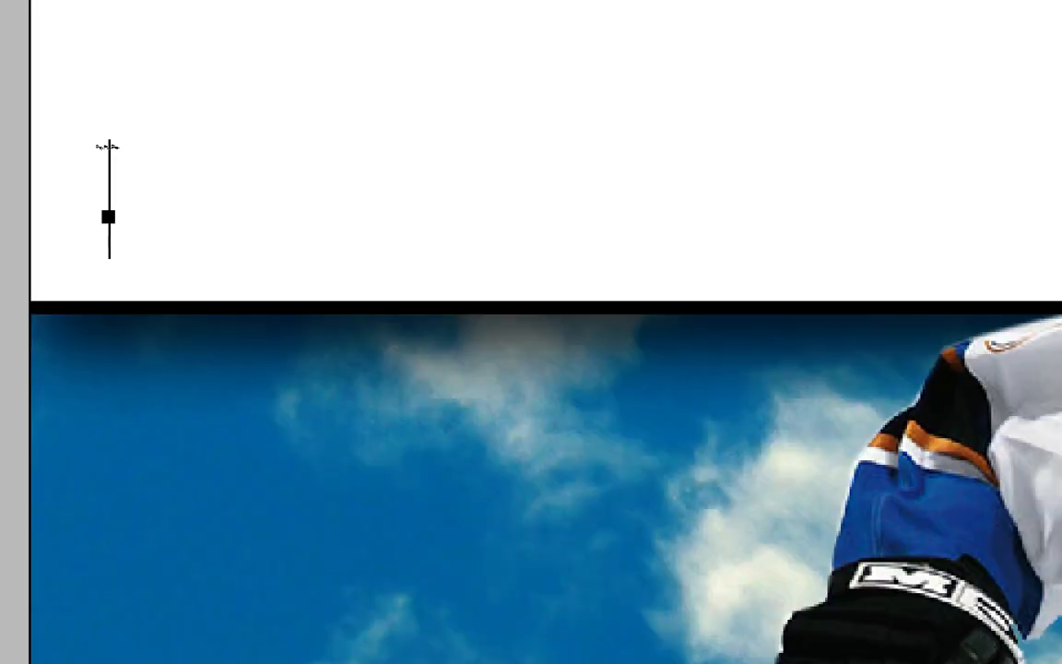
Enter ALEXANDER OVECHKIN as the title, with extra spaces between the two words.
{"action": "type", "text": "ALE"}
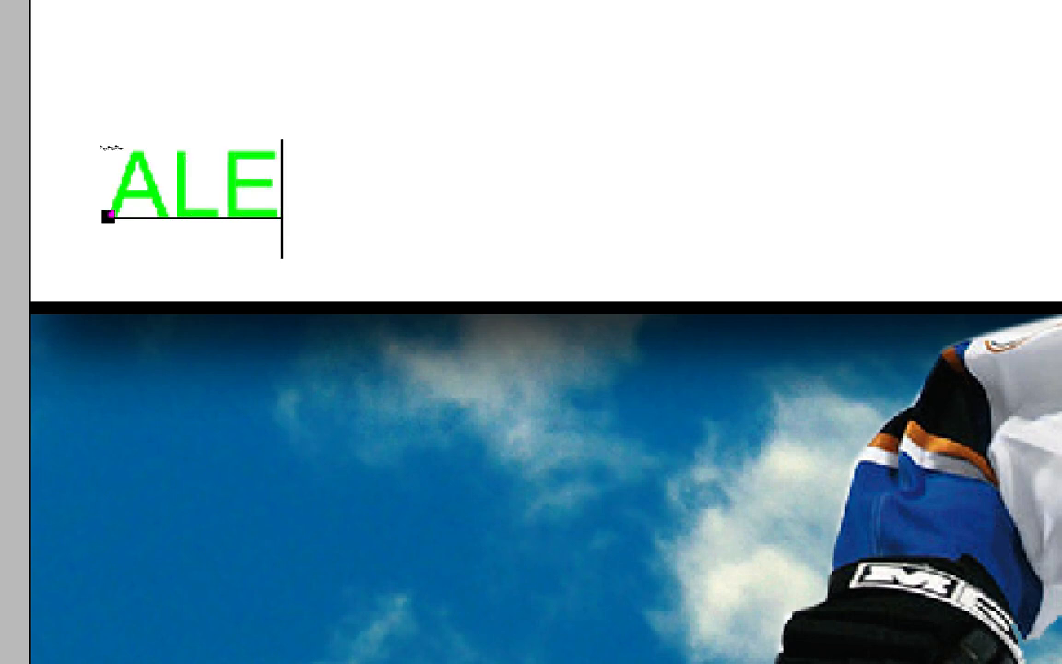
{"action": "type", "text": "XANDER   OVECH"}
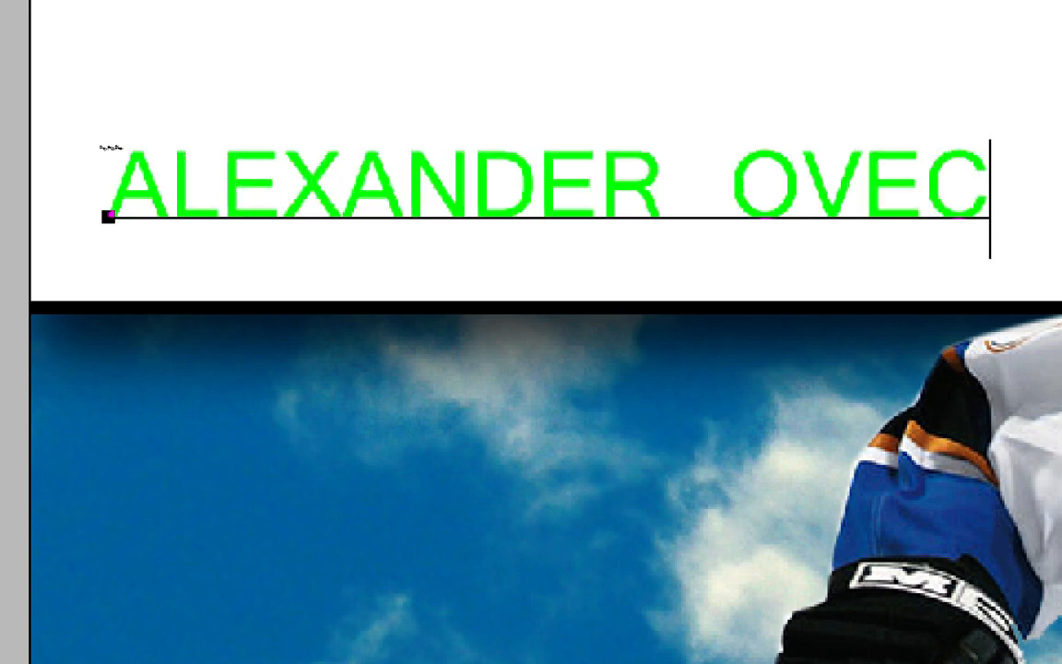
{"action": "type", "text": "KIN"}
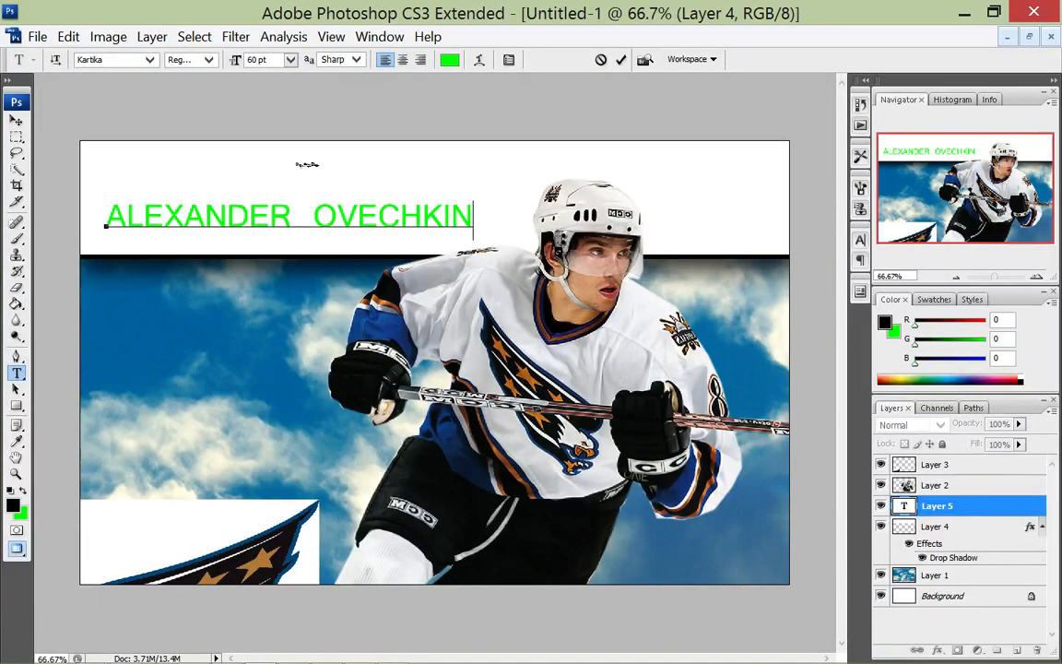
Recolour the whole title orange-brown (ba8545) by sampling a star in the team logo.
{"action": "left_click_drag", "start_coordinate": [473, 224], "coordinate": [113, 213]}
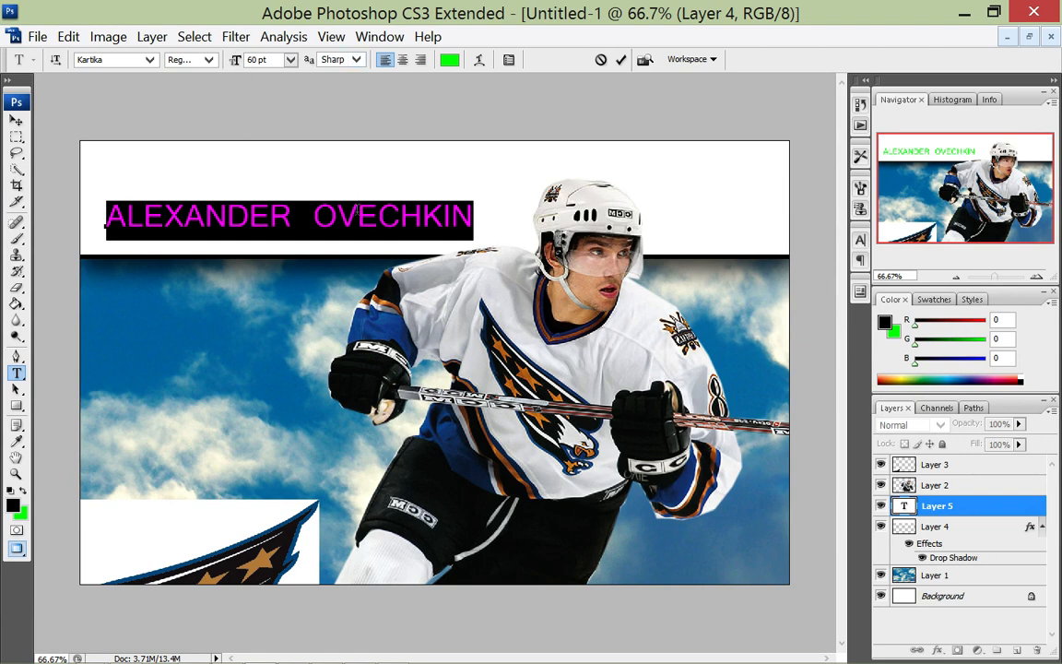
{"action": "left_click", "coordinate": [449, 60]}
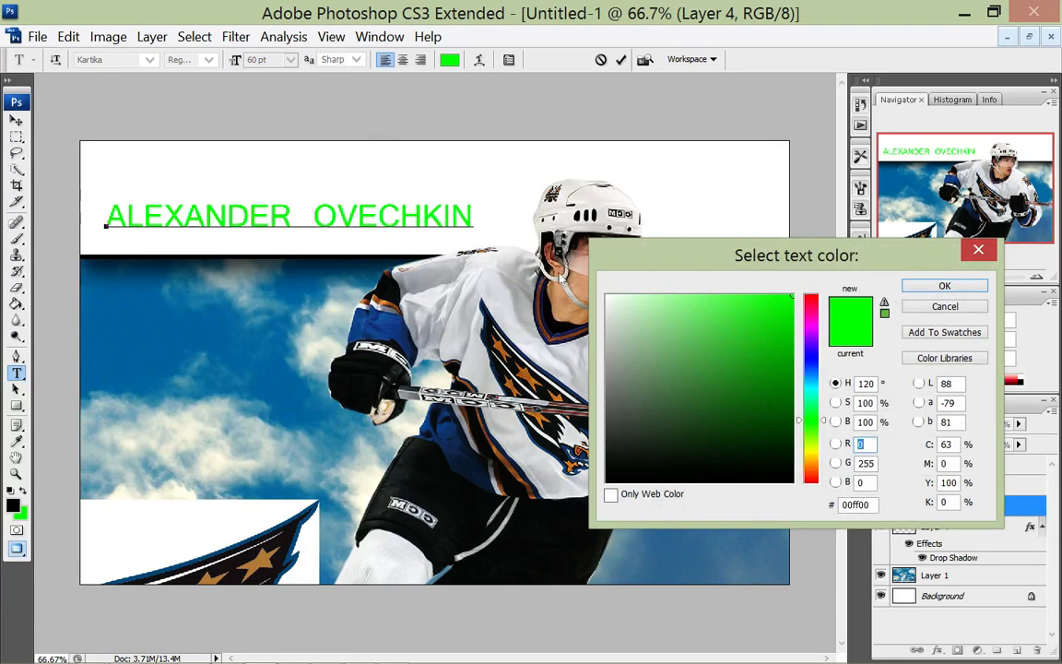
{"action": "mouse_move", "coordinate": [787, 404]}
{"action": "left_mouse_down"}
{"action": "mouse_move", "coordinate": [623, 503]}
{"action": "mouse_move", "coordinate": [662, 491]}
{"action": "left_mouse_up"}
{"action": "mouse_move", "coordinate": [675, 446]}
{"action": "left_mouse_down"}
{"action": "mouse_move", "coordinate": [601, 359]}
{"action": "mouse_move", "coordinate": [590, 498]}
{"action": "left_mouse_up"}
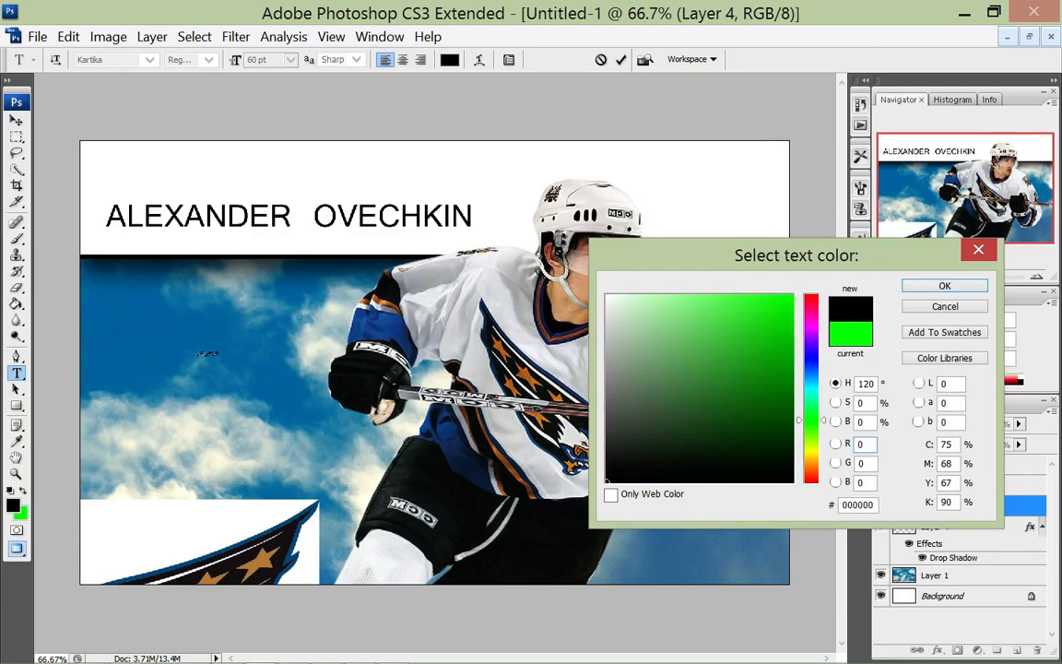
{"action": "left_click", "coordinate": [205, 352]}
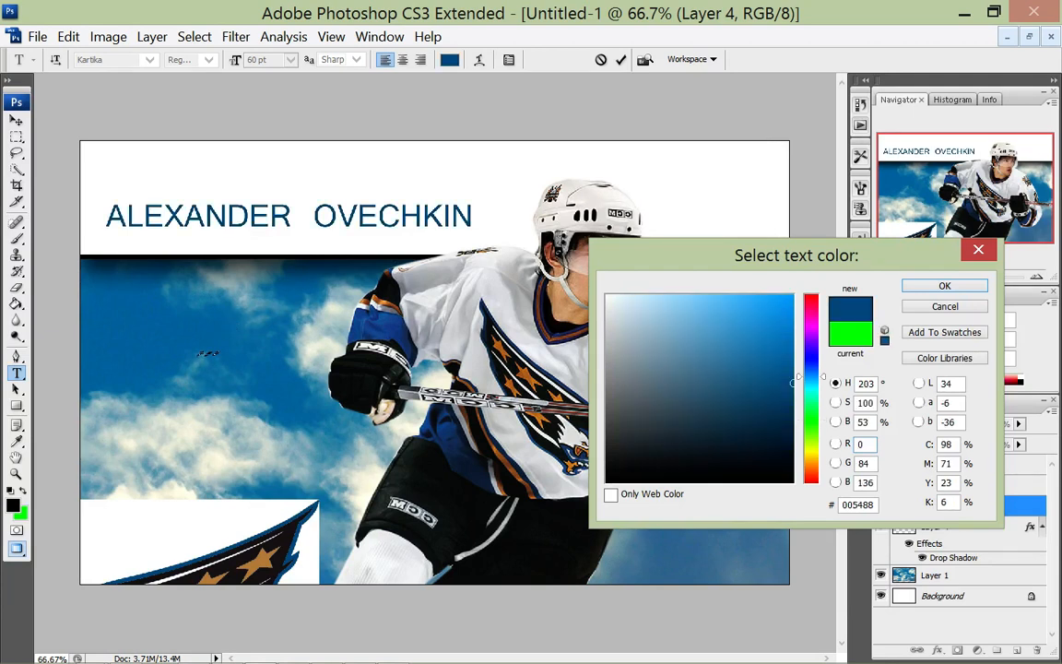
{"action": "left_click", "coordinate": [262, 557]}
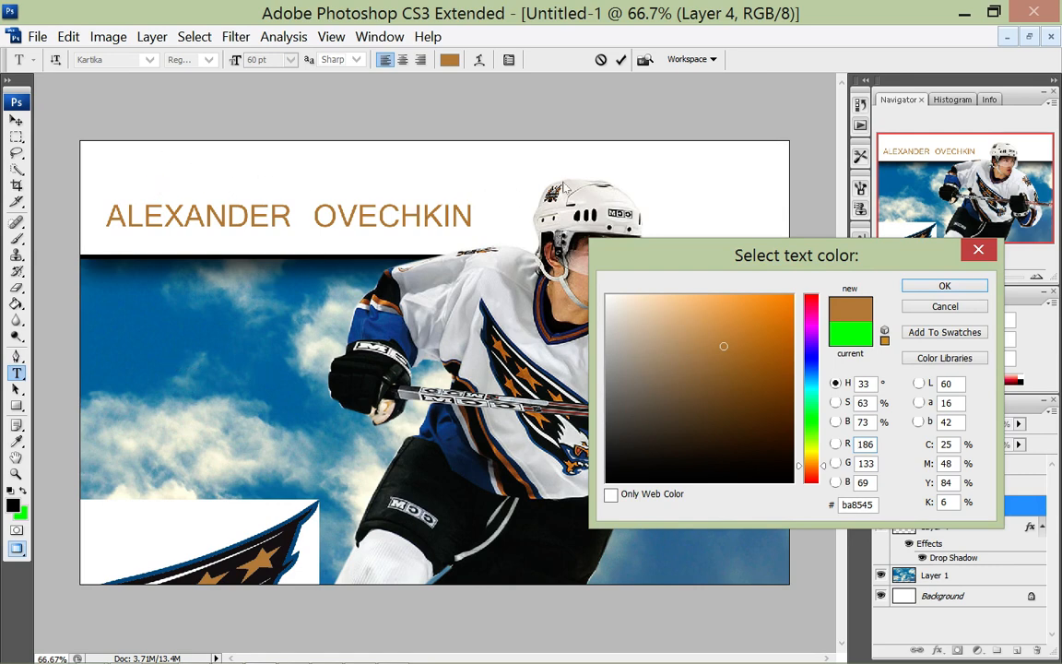
{"action": "key", "text": "Return"}
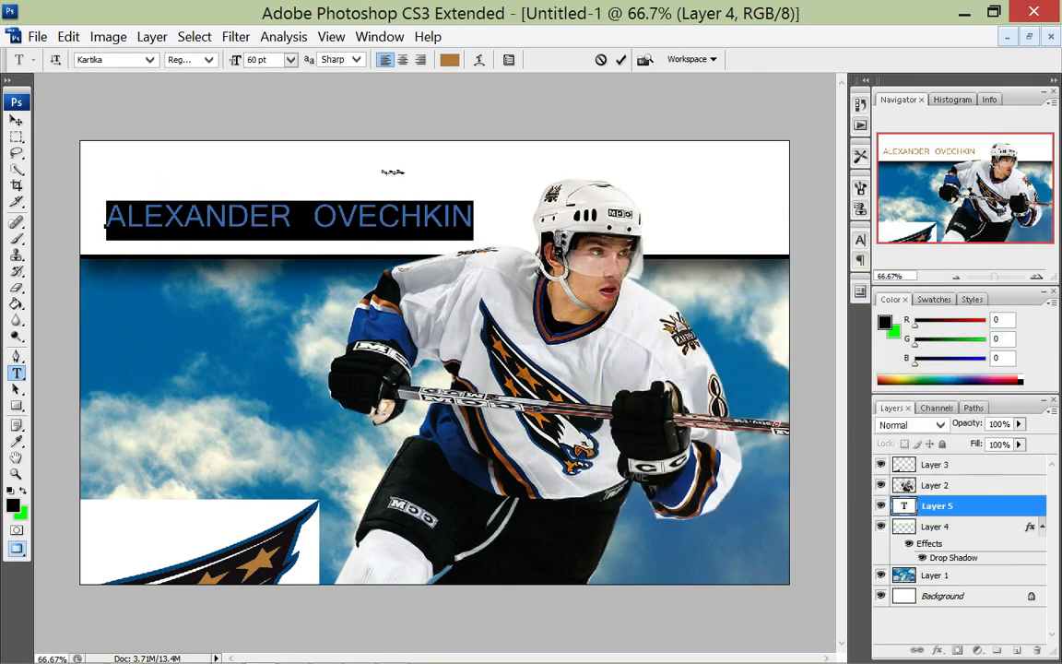
Change the whole title's font to Gill Sans Ultra Bold and shift the text slightly up and left, clear of the player's helmet.
{"action": "left_click", "coordinate": [413, 199]}
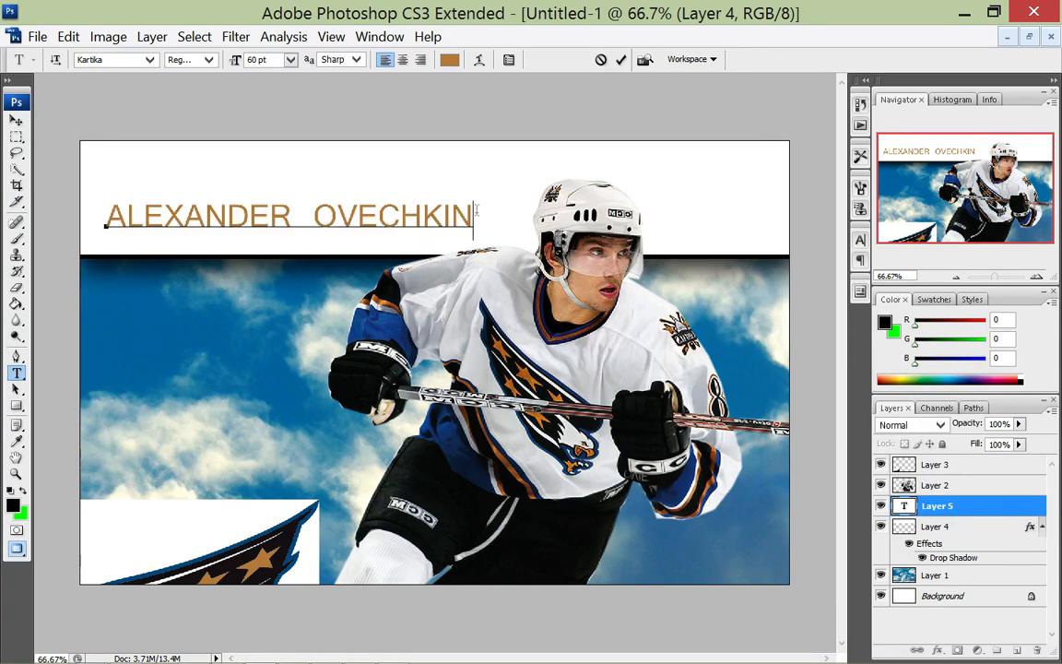
{"action": "left_click_drag", "start_coordinate": [472, 214], "coordinate": [69, 136]}
{"action": "left_click", "coordinate": [147, 59]}
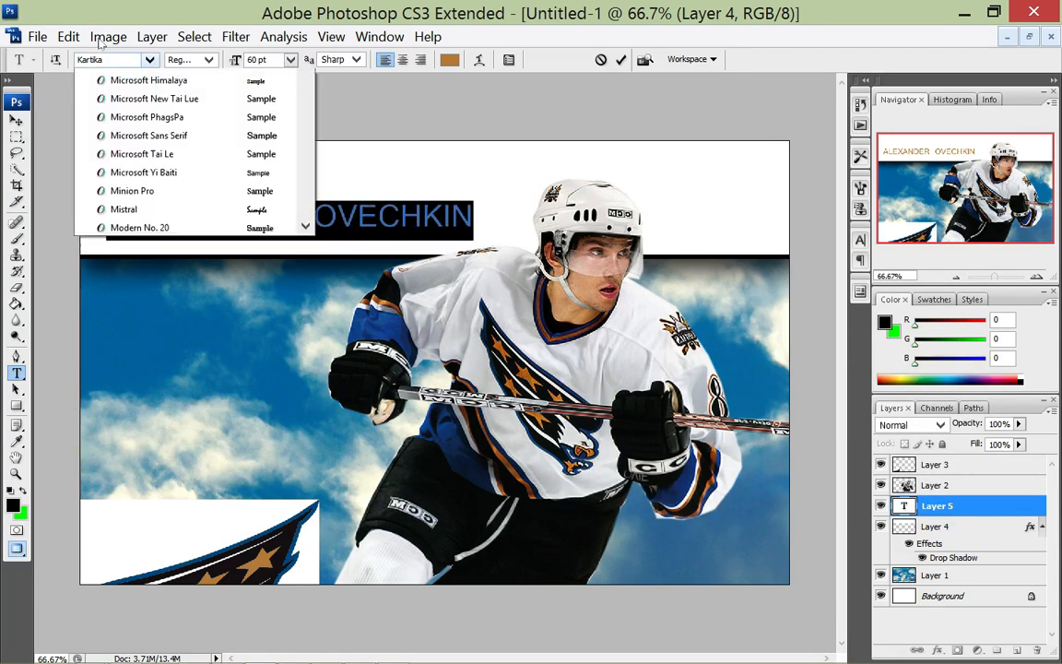
{"action": "key", "text": "Down"}
{"action": "key", "text": "Down"}
{"action": "key", "text": "Down"}
{"action": "key", "text": "Down"}
{"action": "key", "text": "Down"}
{"action": "key", "text": "Down"}
{"action": "key", "text": "Down"}
{"action": "key", "text": "Down"}
{"action": "key", "text": "Down"}
{"action": "key", "text": "Down"}
{"action": "key", "text": "Down"}
{"action": "key", "text": "Down"}
{"action": "key", "text": "Down"}
{"action": "key", "text": "Down"}
{"action": "key", "text": "Down"}
{"action": "key", "text": "Down"}
{"action": "key", "text": "Down"}
{"action": "key", "text": "Down"}
{"action": "key", "text": "Down"}
{"action": "key", "text": "Down"}
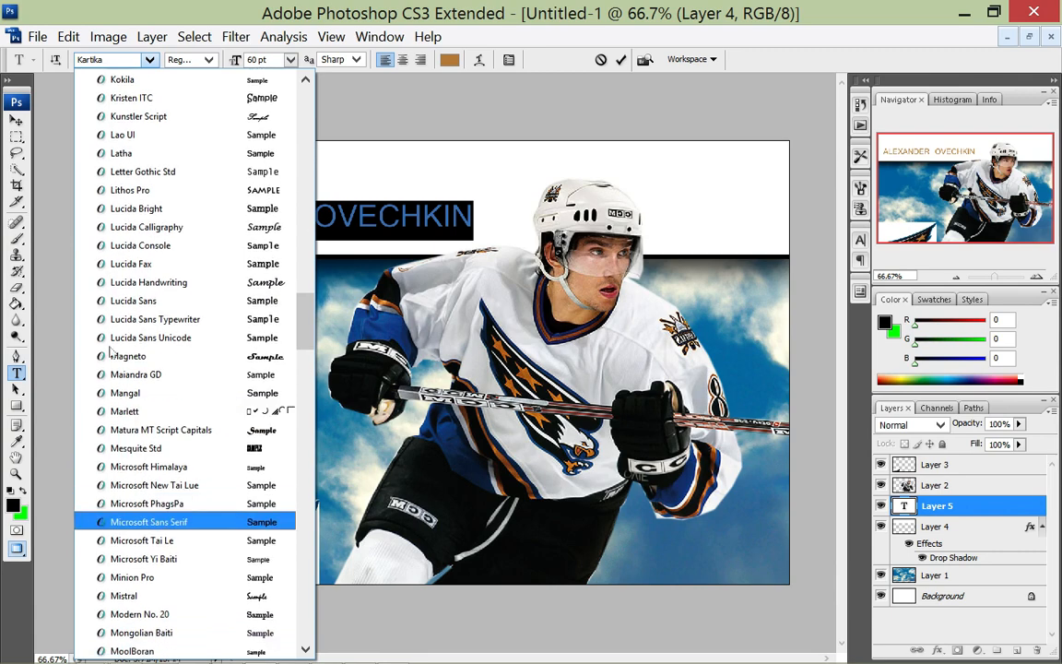
{"action": "key", "text": "Up"}
{"action": "key", "text": "Up"}
{"action": "key", "text": "Up"}
{"action": "key", "text": "Up"}
{"action": "key", "text": "Up"}
{"action": "key", "text": "Up"}
{"action": "key", "text": "Up"}
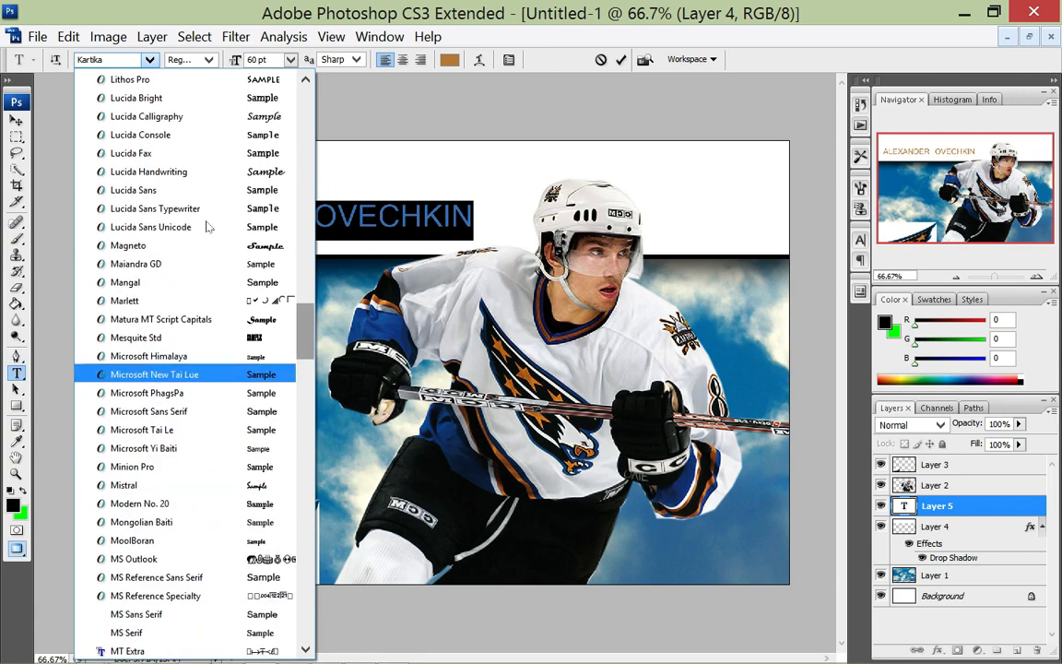
{"action": "left_click_drag", "start_coordinate": [306, 332], "coordinate": [306, 246]}
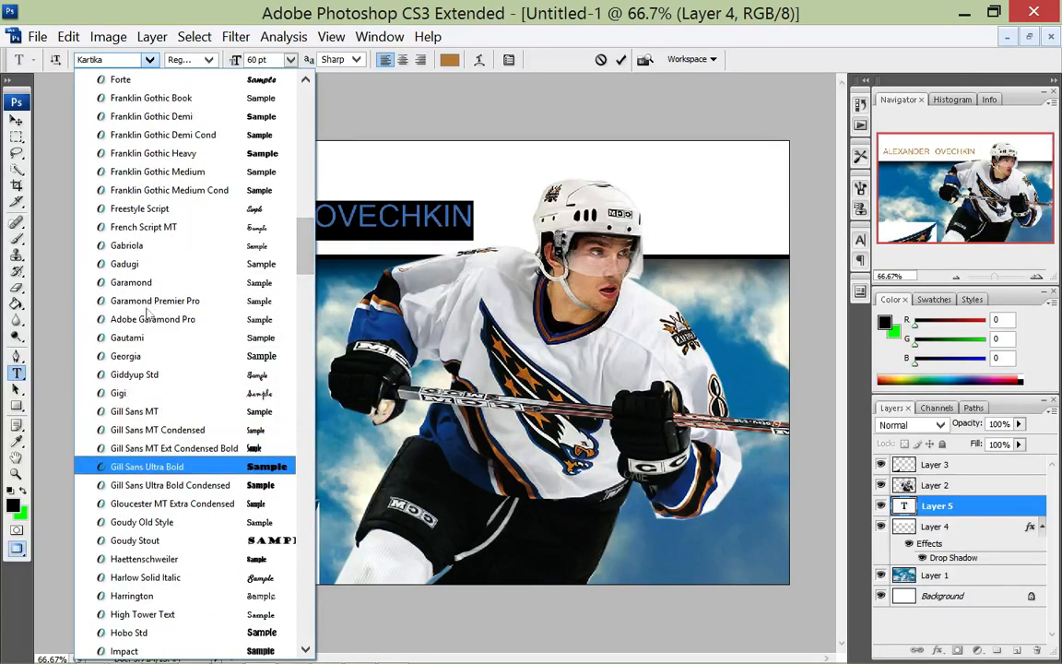
{"action": "key", "text": "Return"}
{"action": "left_click", "coordinate": [265, 203]}
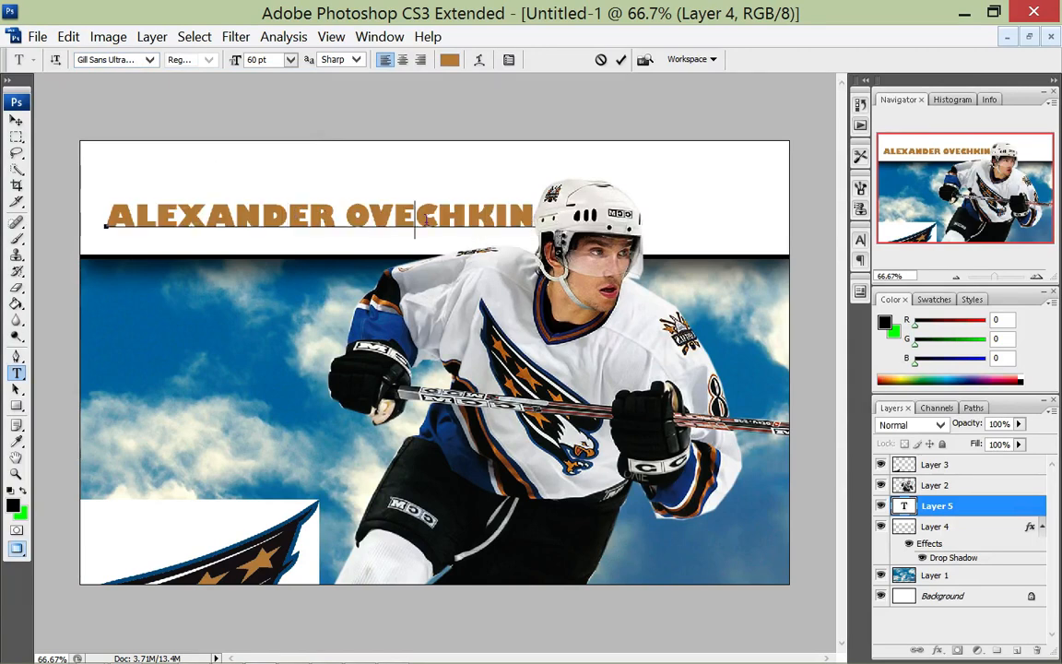
{"action": "left_click_drag", "start_coordinate": [148, 118], "coordinate": [135, 107]}
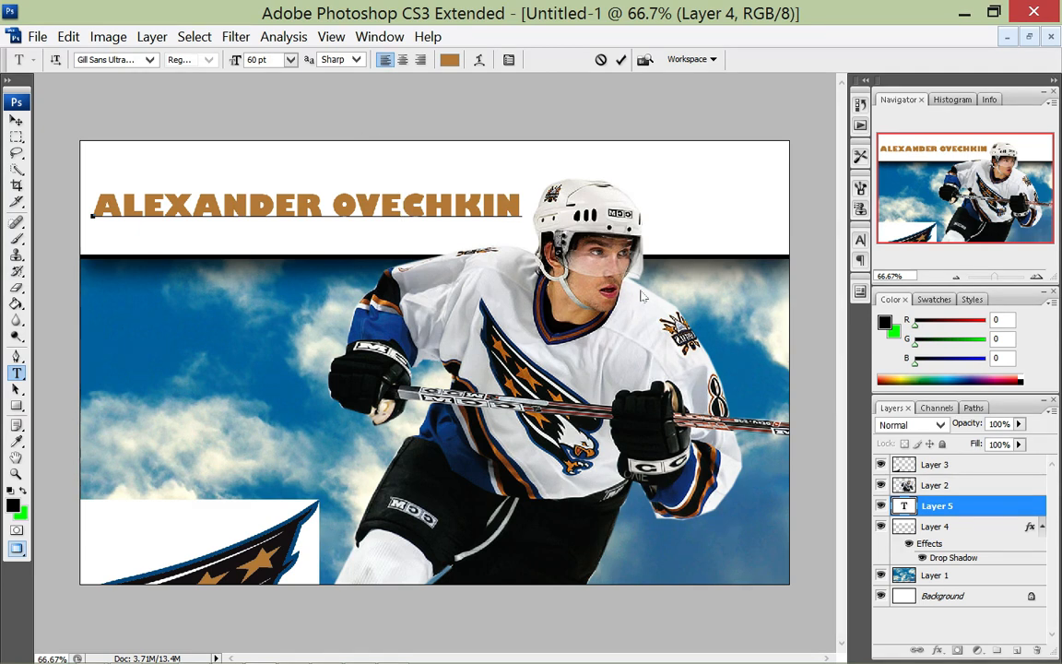
Commit the title text and open its layer style settings, with the dialog moved aside from the artwork.
{"action": "double_click", "coordinate": [938, 506]}
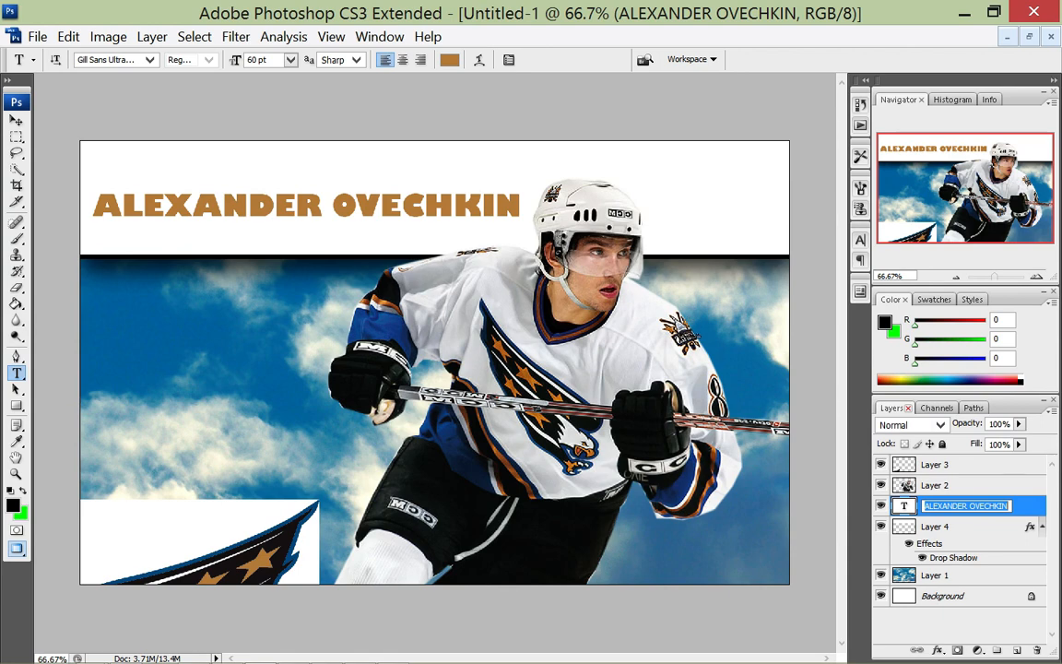
{"action": "double_click", "coordinate": [1026, 506]}
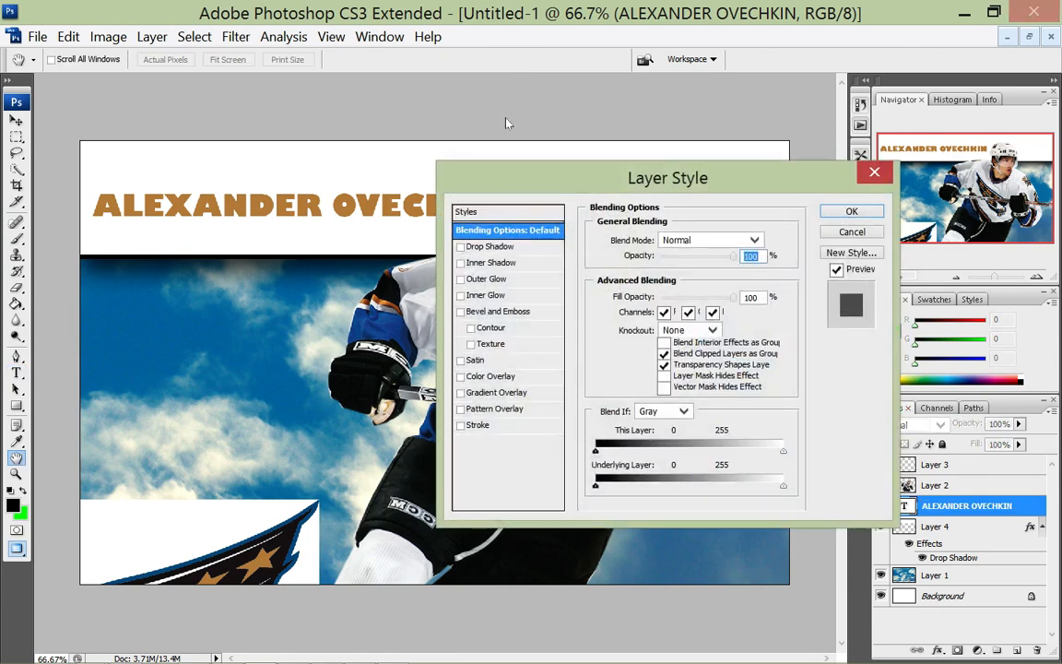
{"action": "left_click_drag", "start_coordinate": [505, 122], "coordinate": [529, 82]}
Try a default drop shadow on the title layer and switch it off again.
{"action": "left_click", "coordinate": [495, 186]}
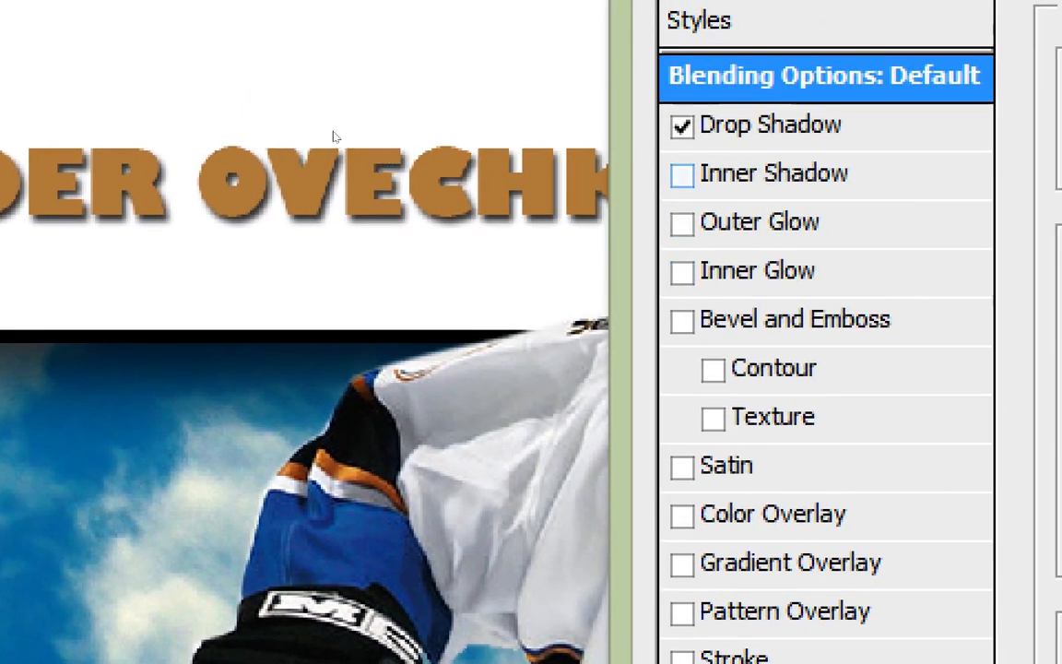
{"action": "left_click", "coordinate": [682, 128]}
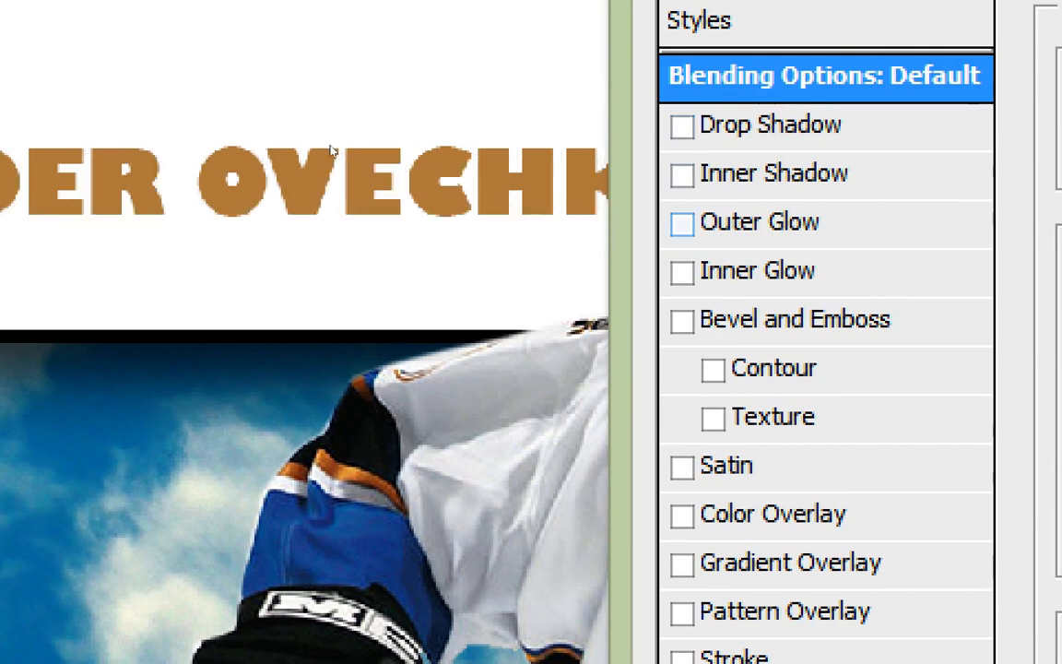
Enable an outer glow on the title layer and colour it blue (1c569a) by sampling the artwork.
{"action": "left_click", "coordinate": [682, 222]}
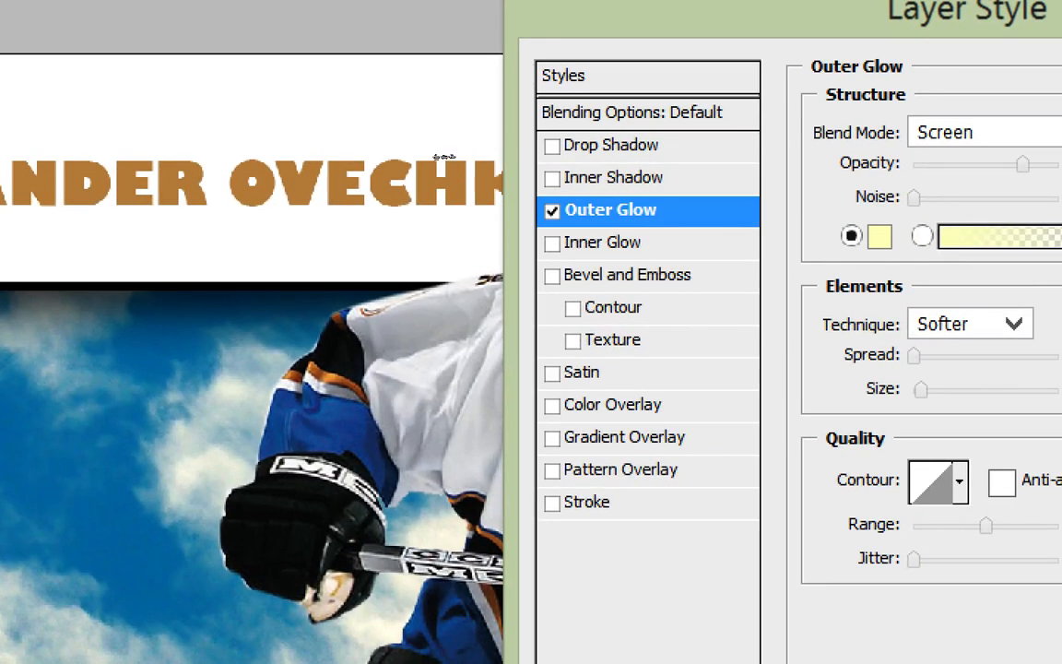
{"action": "left_click", "coordinate": [880, 237]}
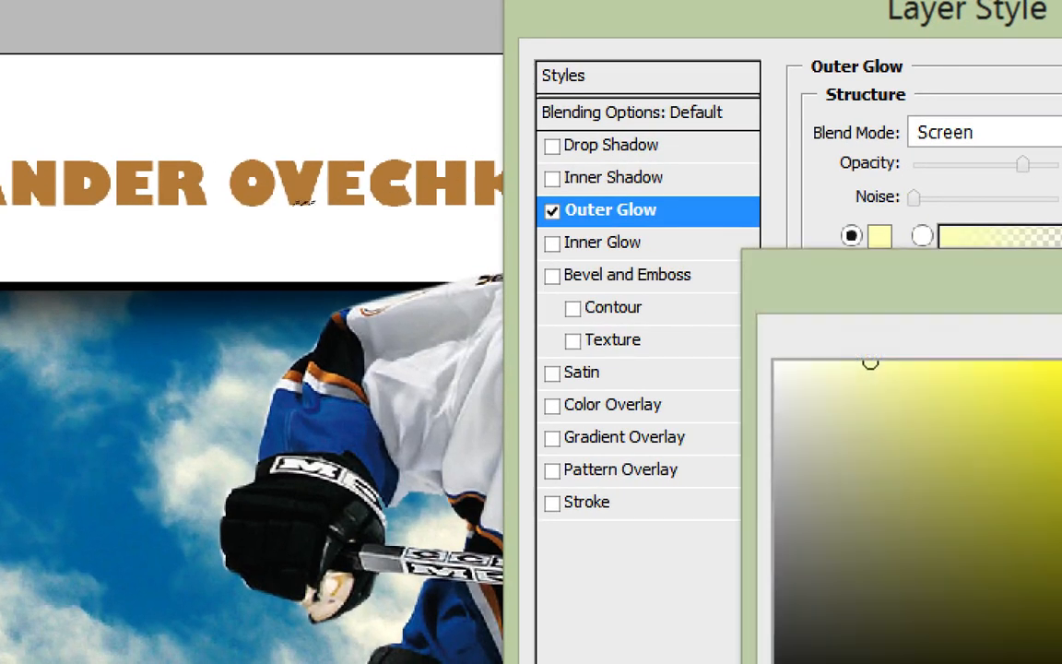
{"action": "left_click", "coordinate": [333, 429]}
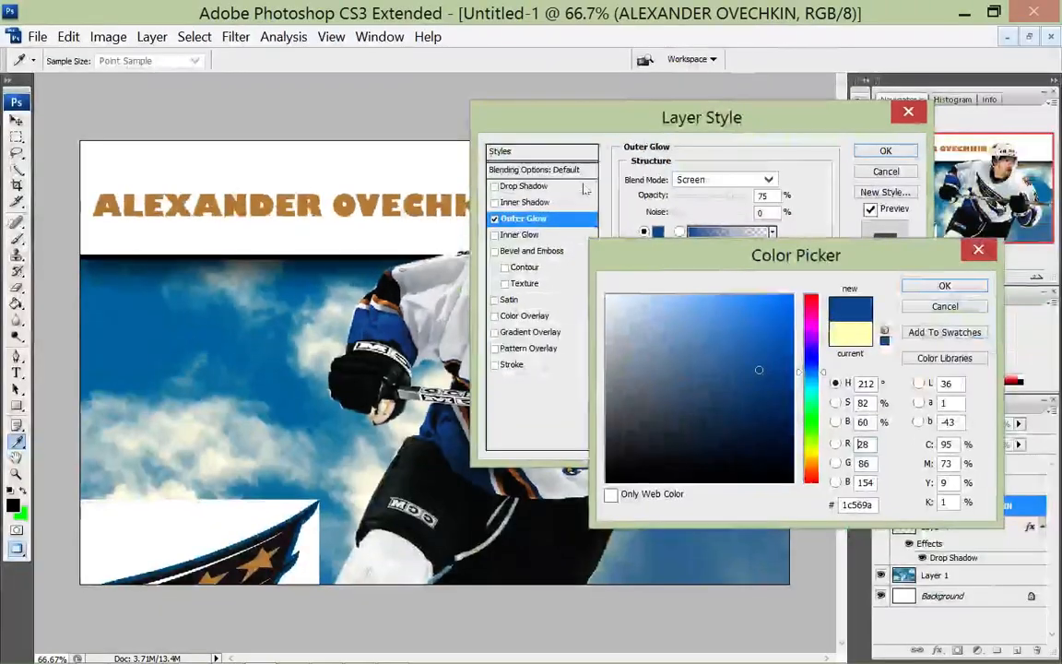
{"action": "key", "text": "Return"}
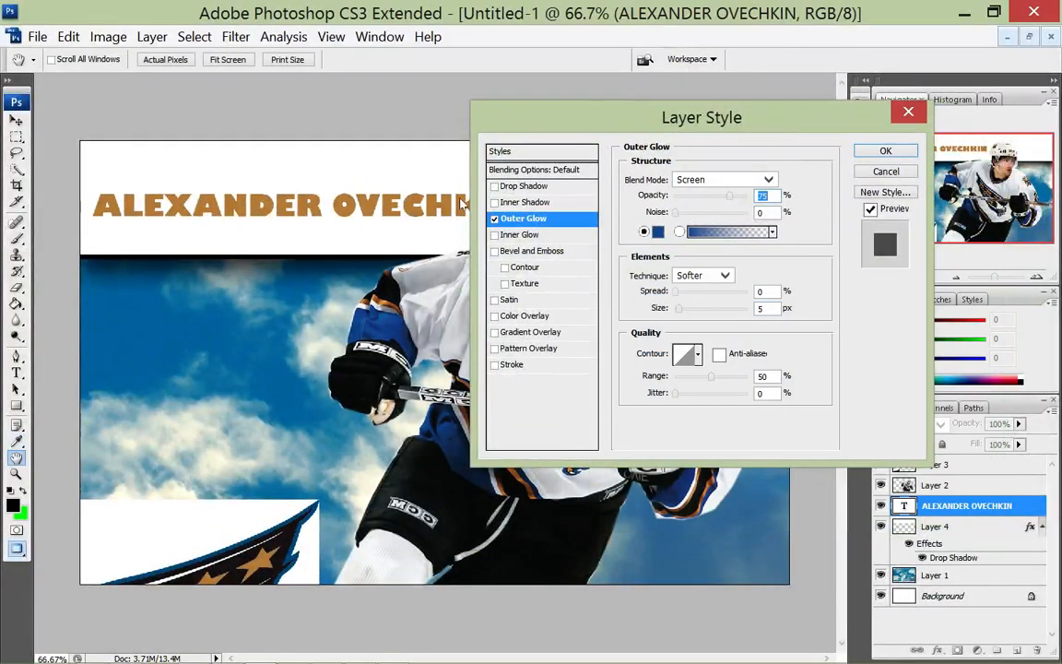
Try the title's outer glow in Normal blend mode with spread 6% and size 57 px, then disable the glow.
{"action": "left_click", "coordinate": [690, 292]}
{"action": "left_click_drag", "start_coordinate": [681, 309], "coordinate": [722, 309]}
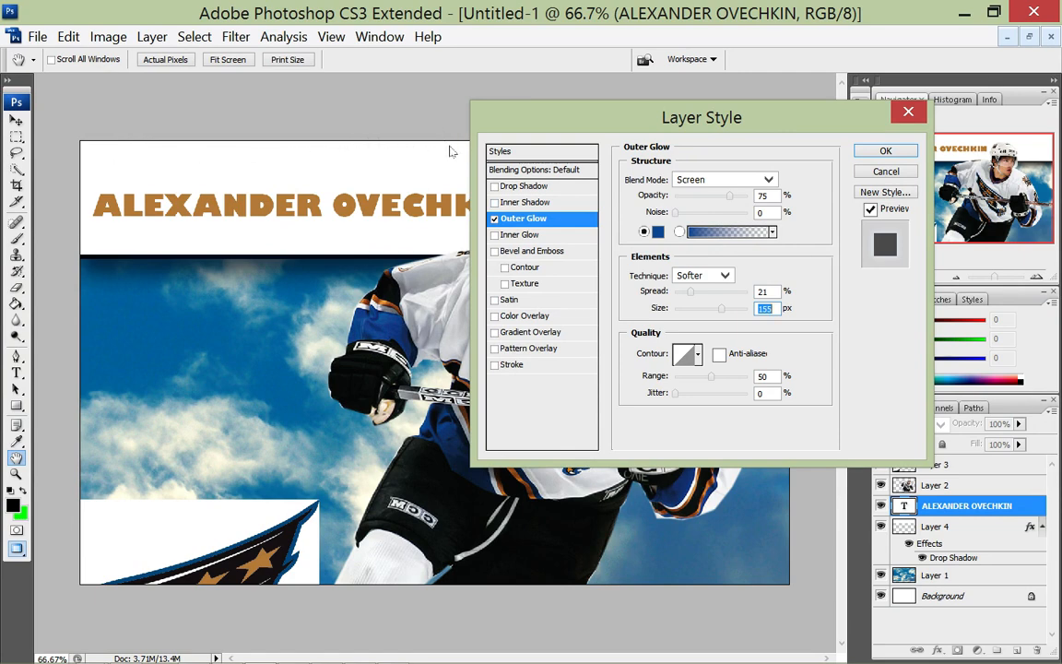
{"action": "left_click", "coordinate": [740, 180]}
{"action": "left_click", "coordinate": [716, 195]}
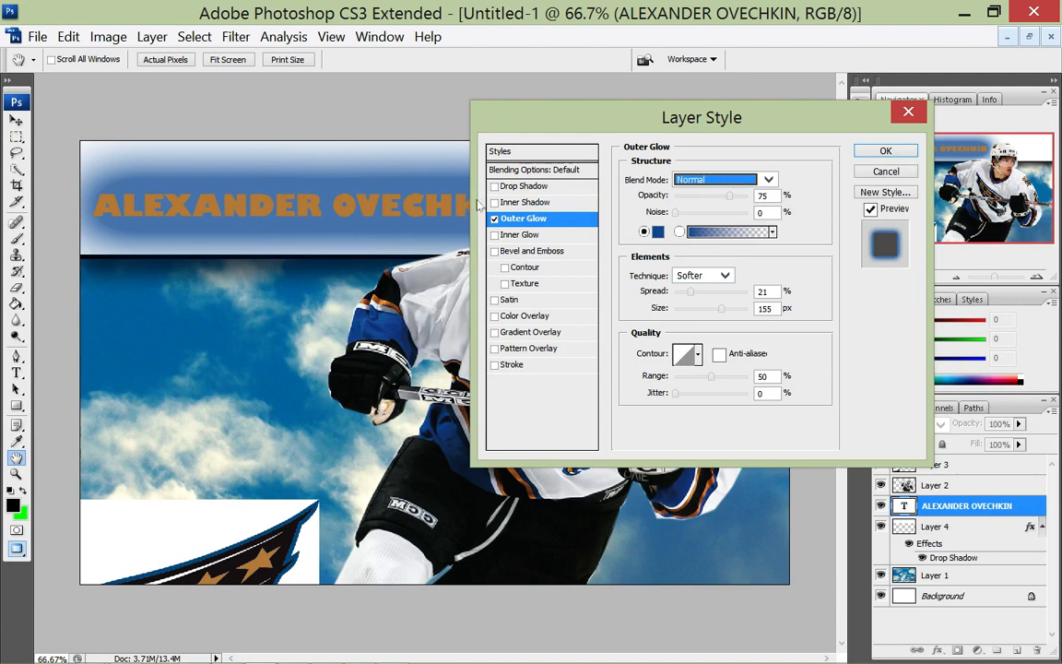
{"action": "mouse_move", "coordinate": [690, 292]}
{"action": "left_mouse_down"}
{"action": "mouse_move", "coordinate": [679, 292]}
{"action": "mouse_move", "coordinate": [718, 309]}
{"action": "mouse_move", "coordinate": [695, 309]}
{"action": "left_mouse_up"}
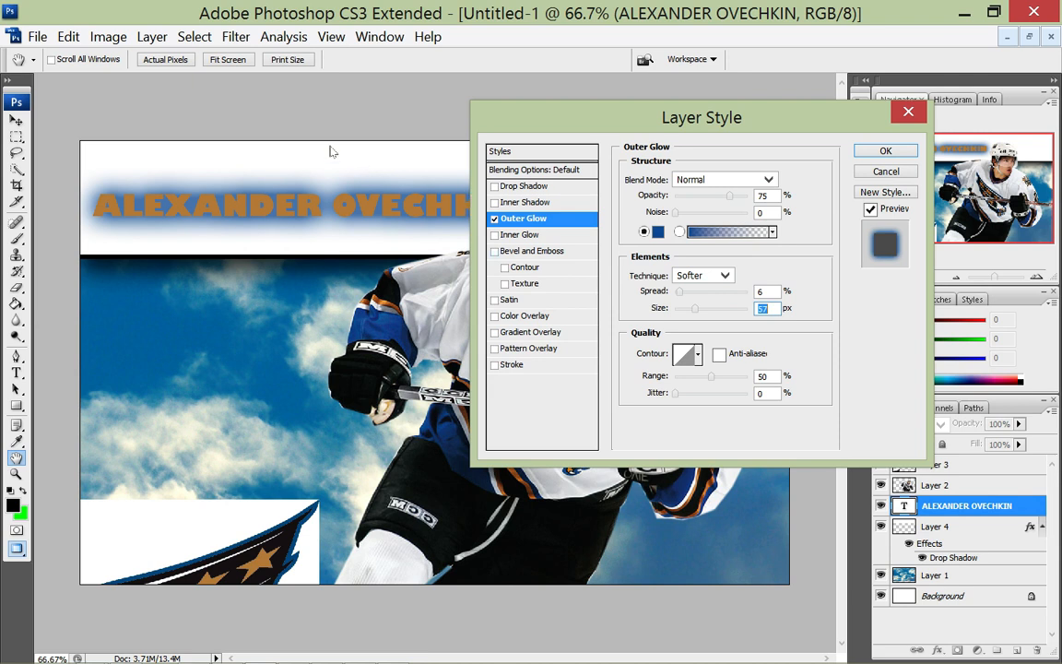
{"action": "left_click", "coordinate": [494, 219]}
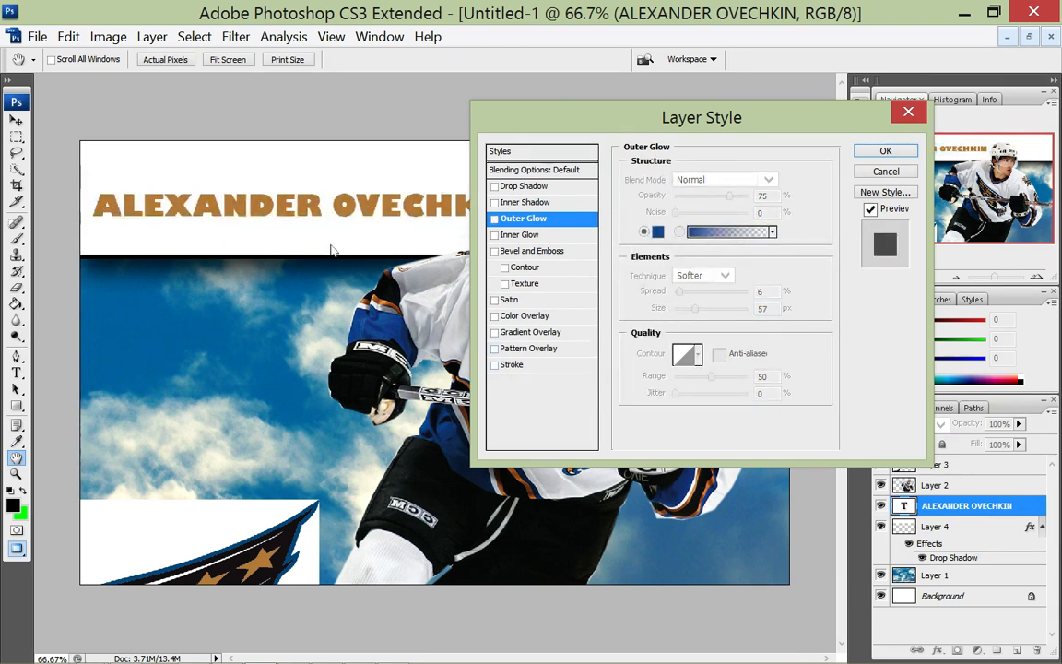
Add an outside stroke to the title text, 6 px wide and coloured blue (005488) by sampling the artwork.
{"action": "left_click", "coordinate": [494, 365]}
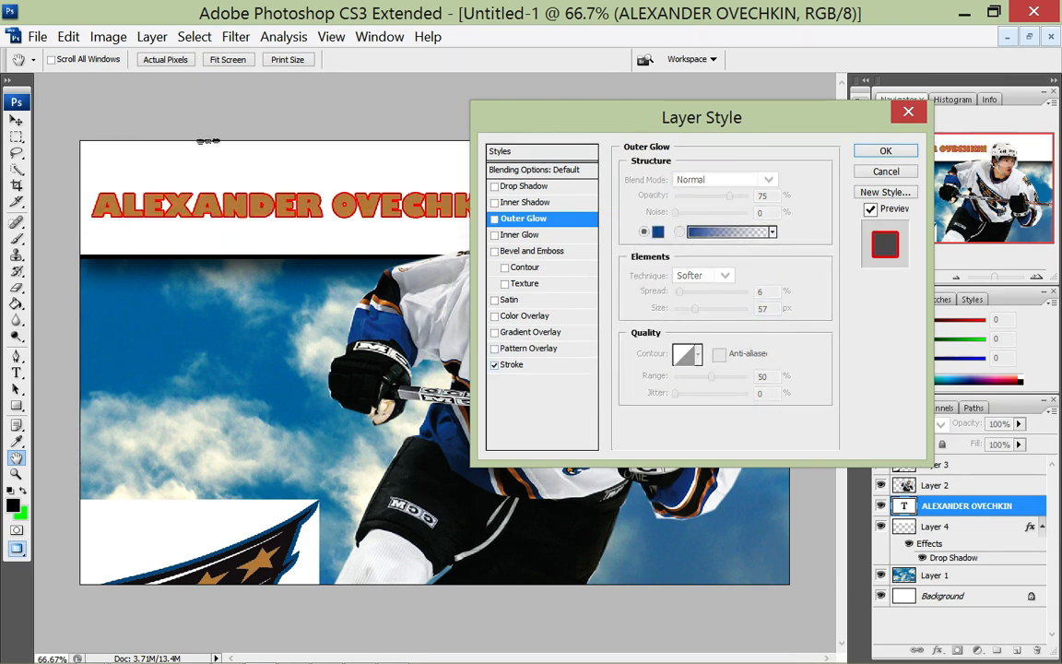
{"action": "left_click", "coordinate": [534, 364]}
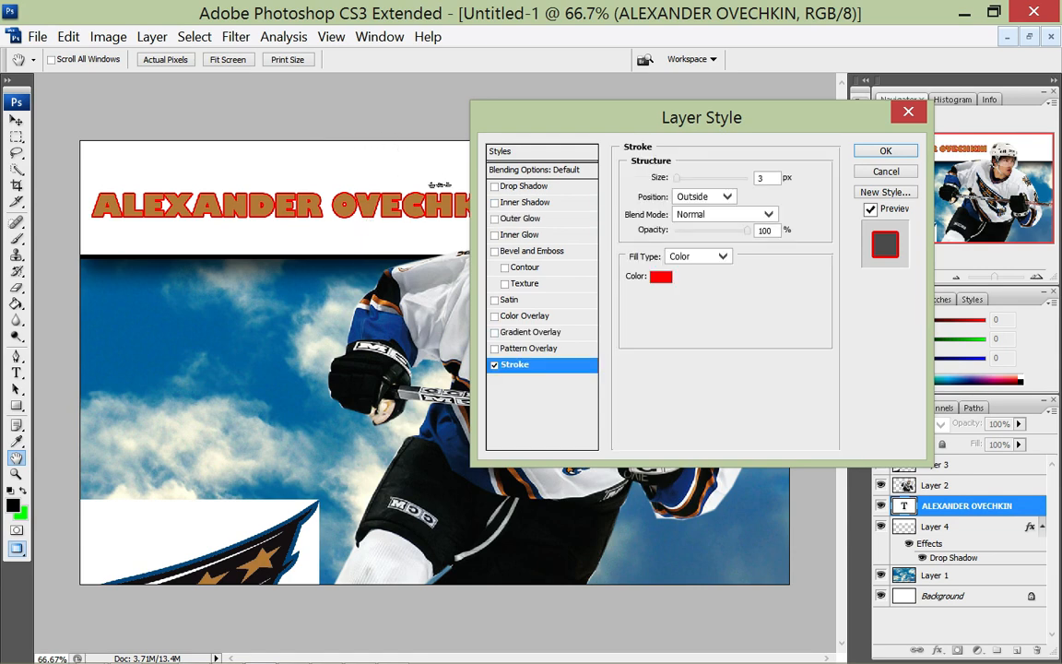
{"action": "left_click", "coordinate": [661, 276]}
{"action": "left_click", "coordinate": [298, 551]}
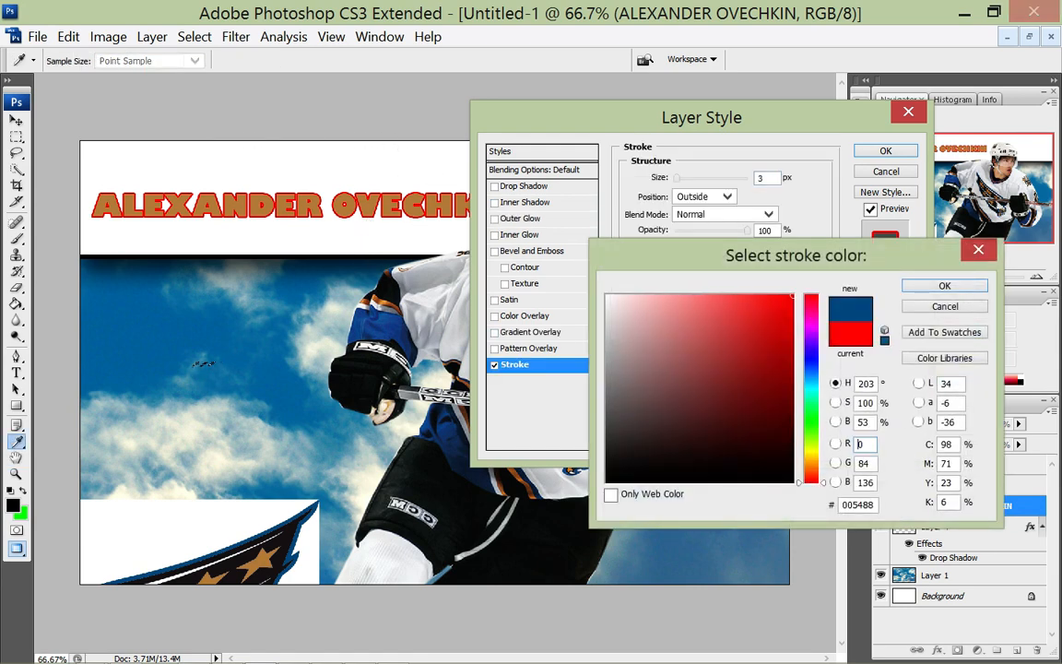
{"action": "left_click", "coordinate": [291, 550]}
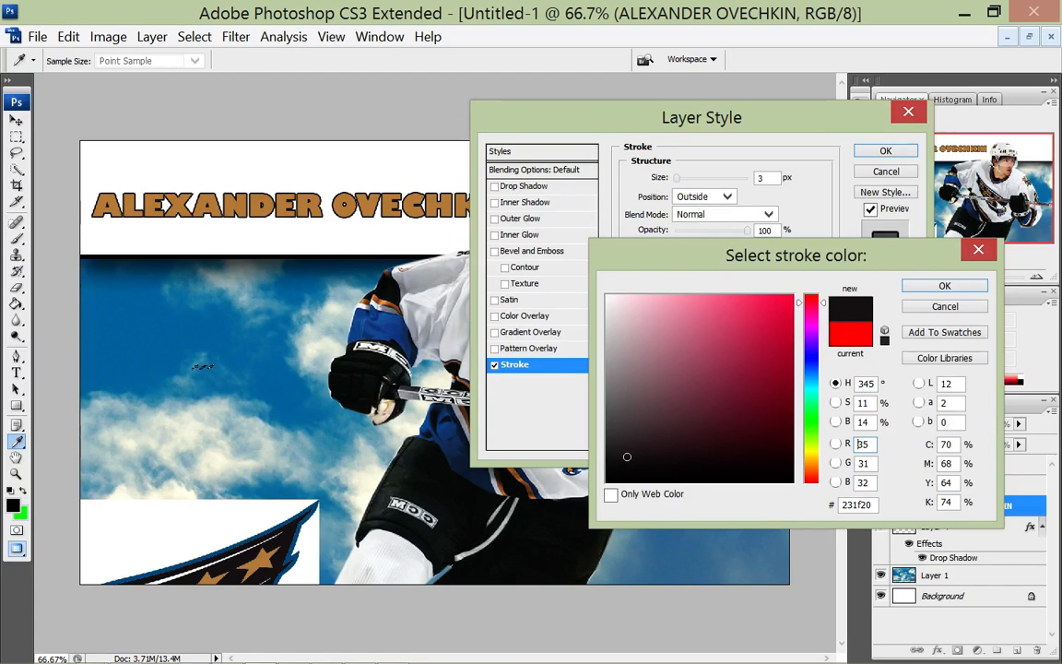
{"action": "left_click", "coordinate": [199, 367]}
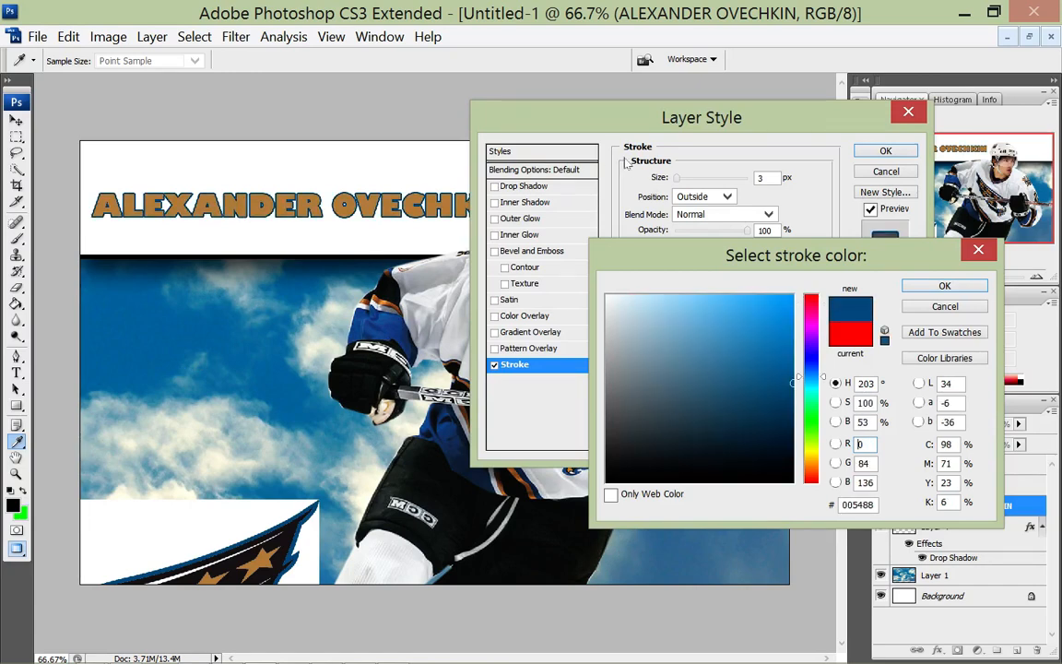
{"action": "key", "text": "Return"}
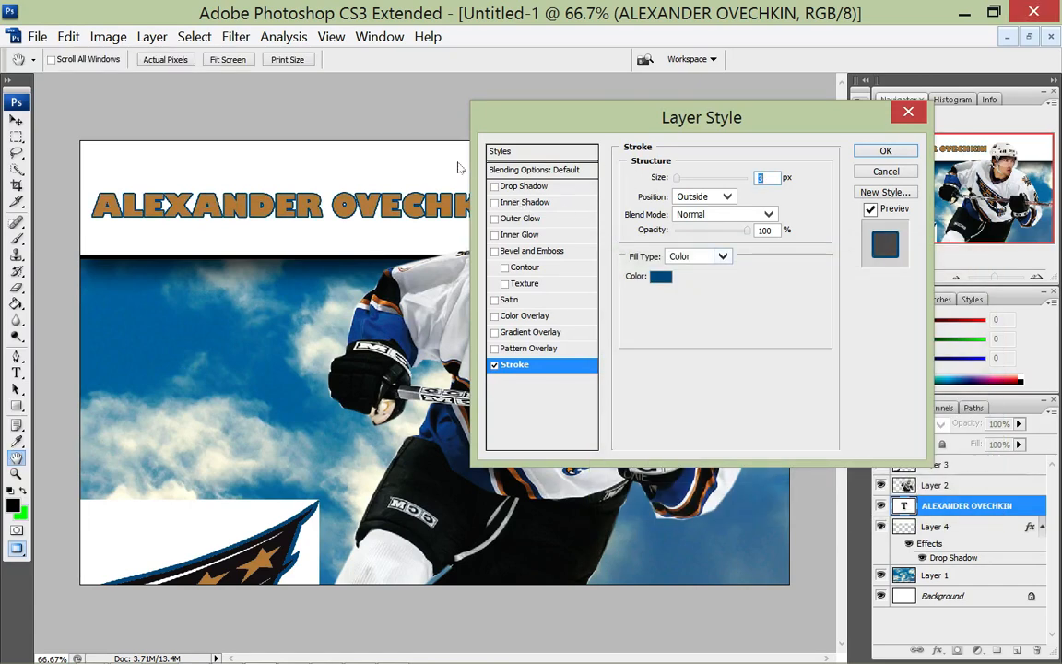
{"action": "type", "text": "165"}
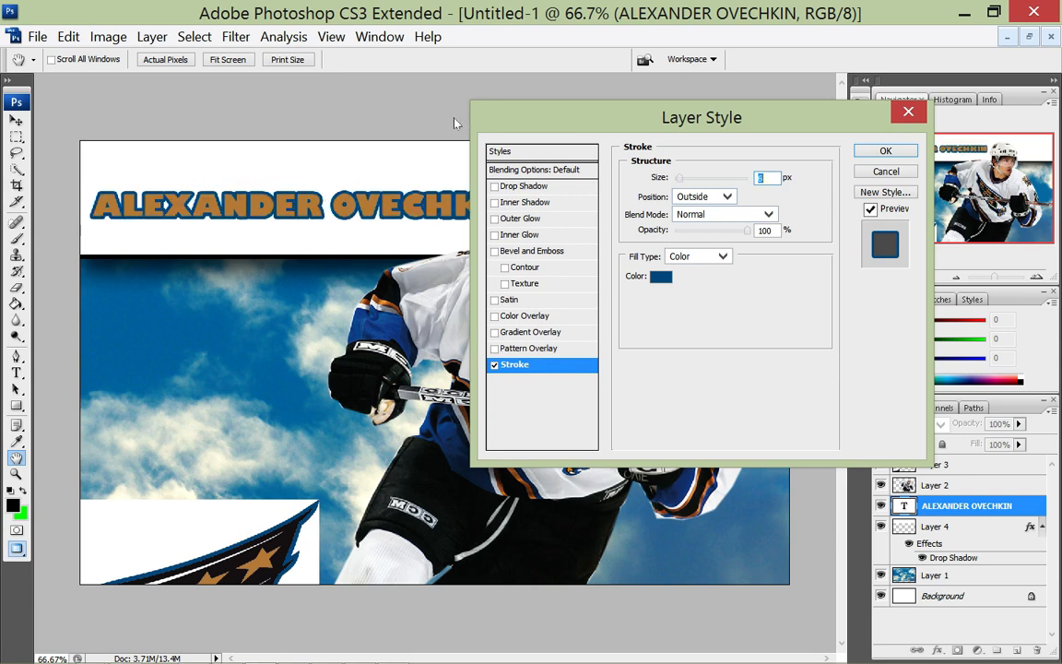
{"action": "key", "text": "Return"}
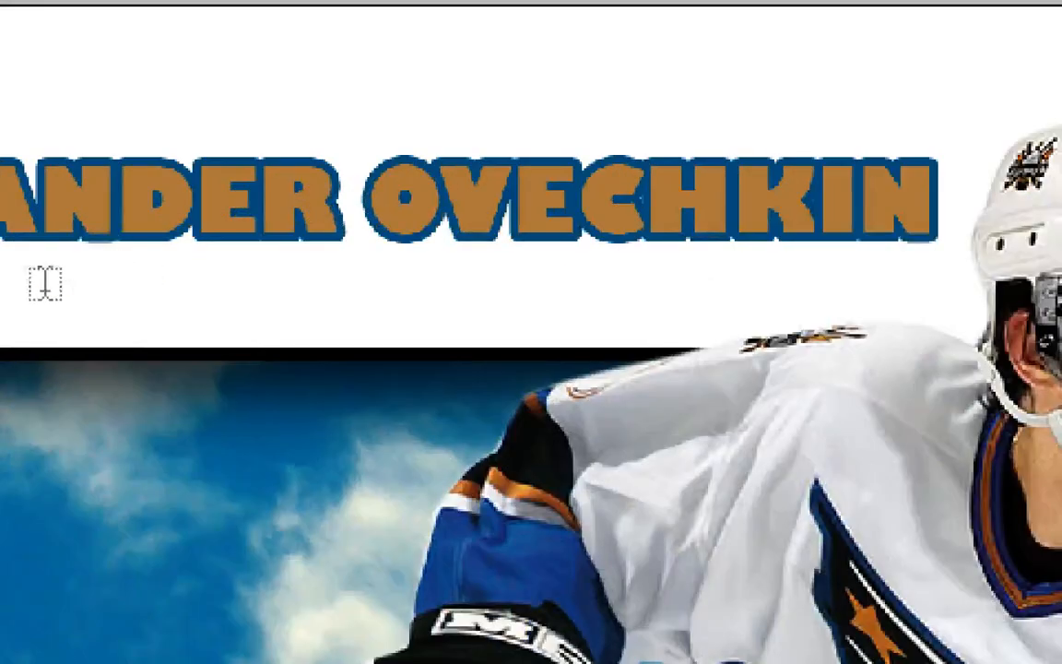
Shift the title slightly down towards the divider line and move the Capitals logo up until it lies fully inside the canvas.
{"action": "key", "text": "b"}
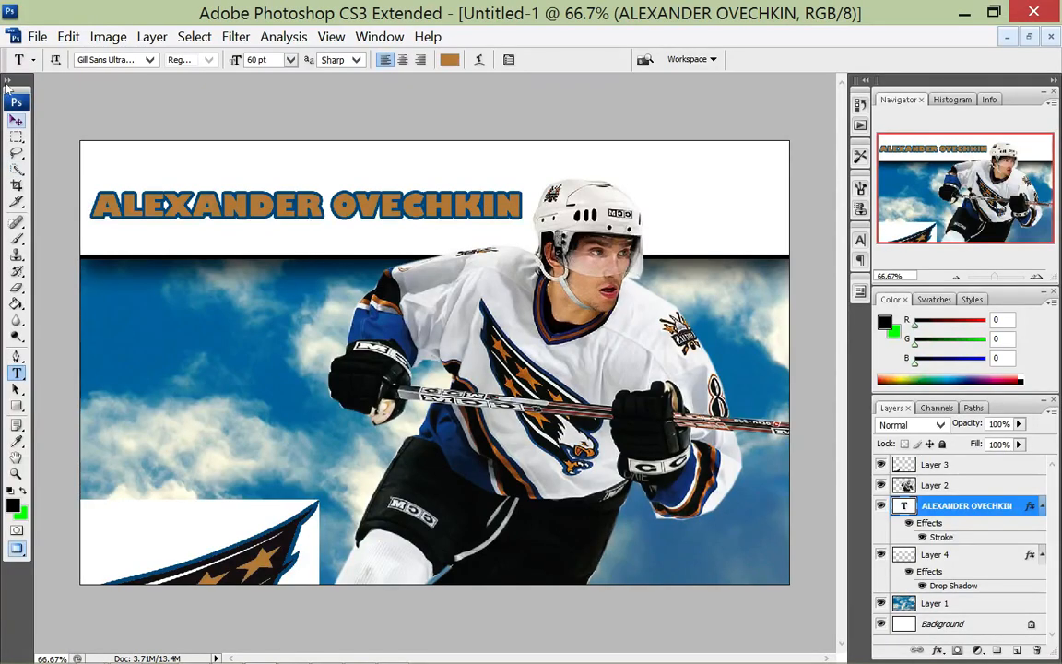
{"action": "left_click", "coordinate": [16, 121]}
{"action": "left_click_drag", "start_coordinate": [117, 137], "coordinate": [114, 143]}
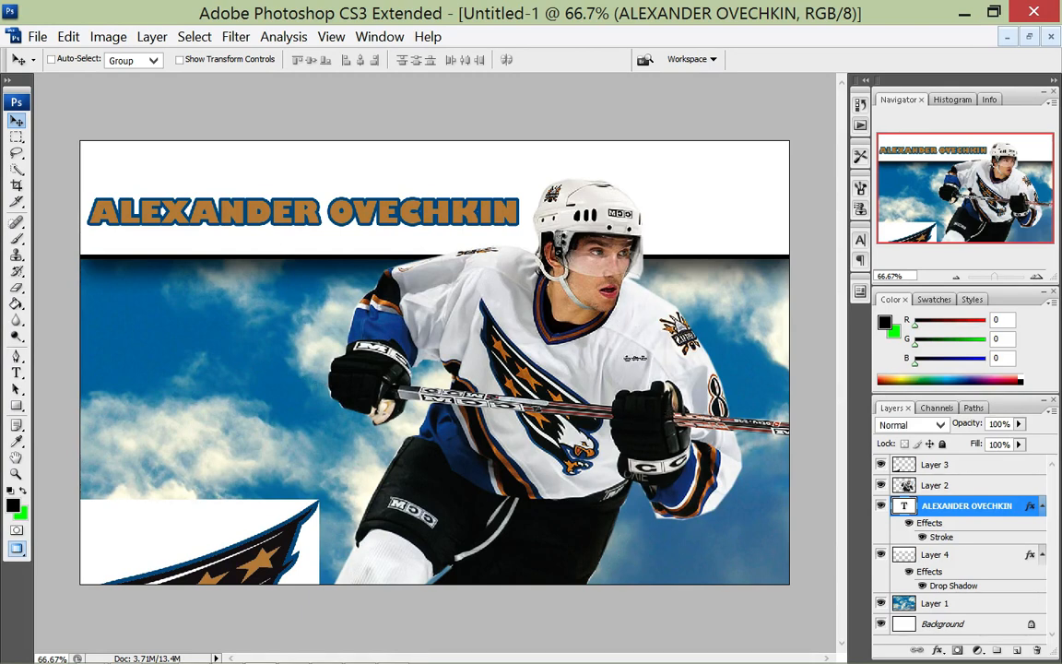
{"action": "left_click", "coordinate": [940, 463]}
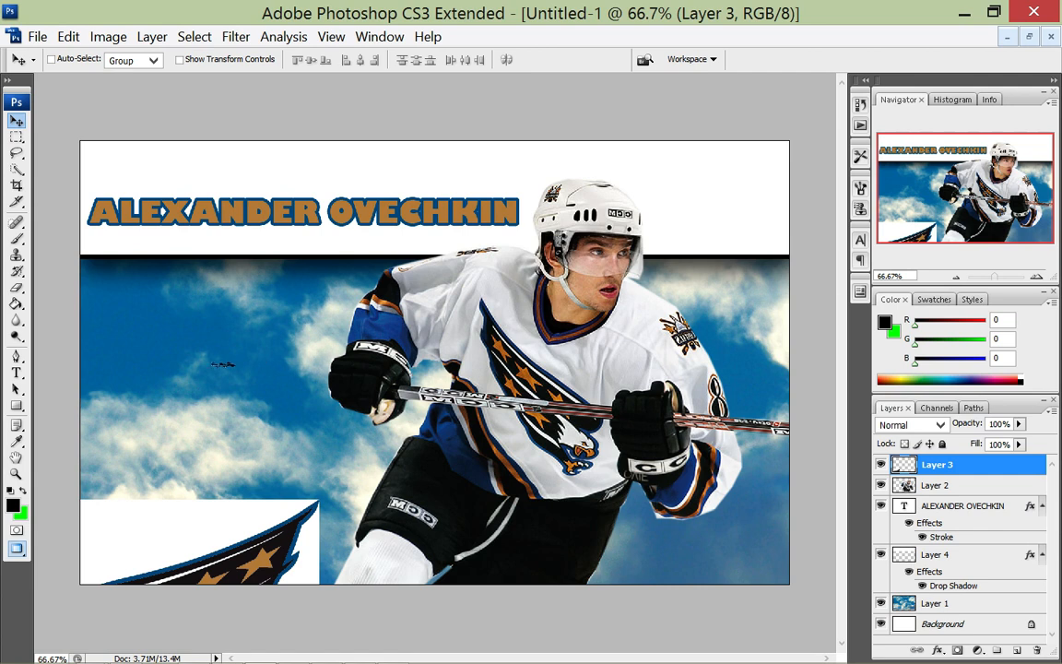
{"action": "left_click_drag", "start_coordinate": [172, 422], "coordinate": [213, 237]}
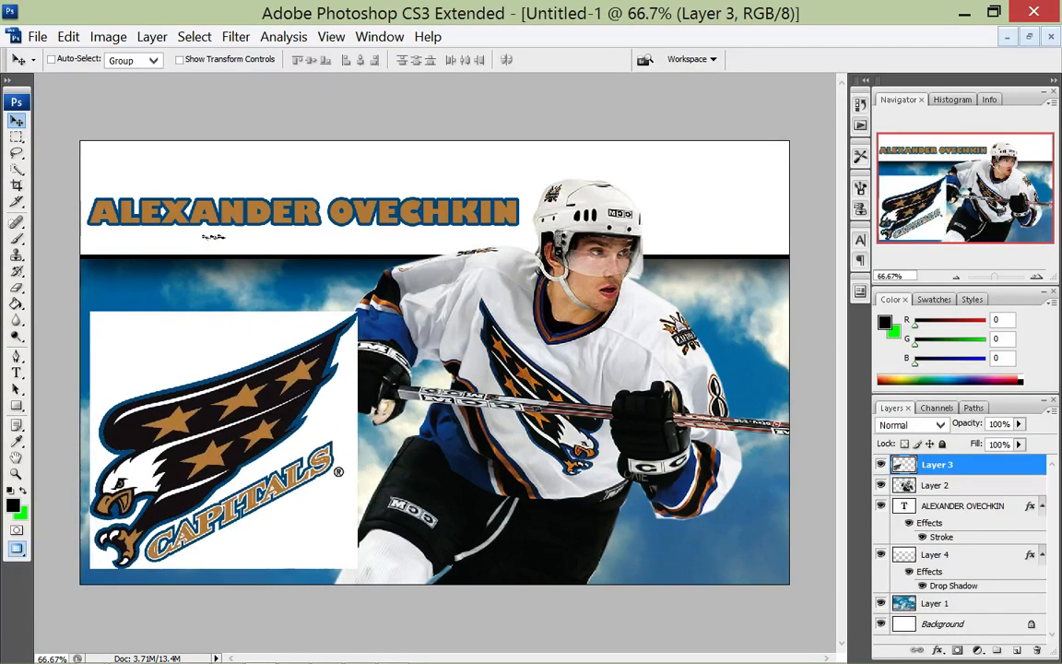
{"action": "left_click", "coordinate": [16, 168]}
{"action": "left_click", "coordinate": [16, 169]}
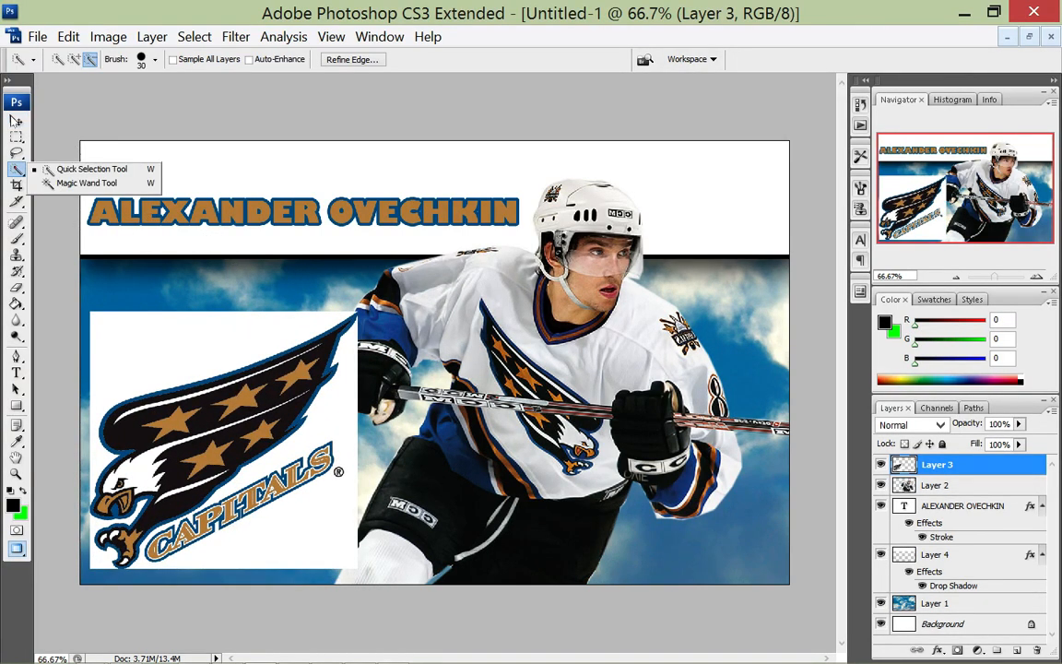
{"action": "left_click", "coordinate": [63, 115]}
{"action": "left_click_drag", "start_coordinate": [109, 337], "coordinate": [151, 349]}
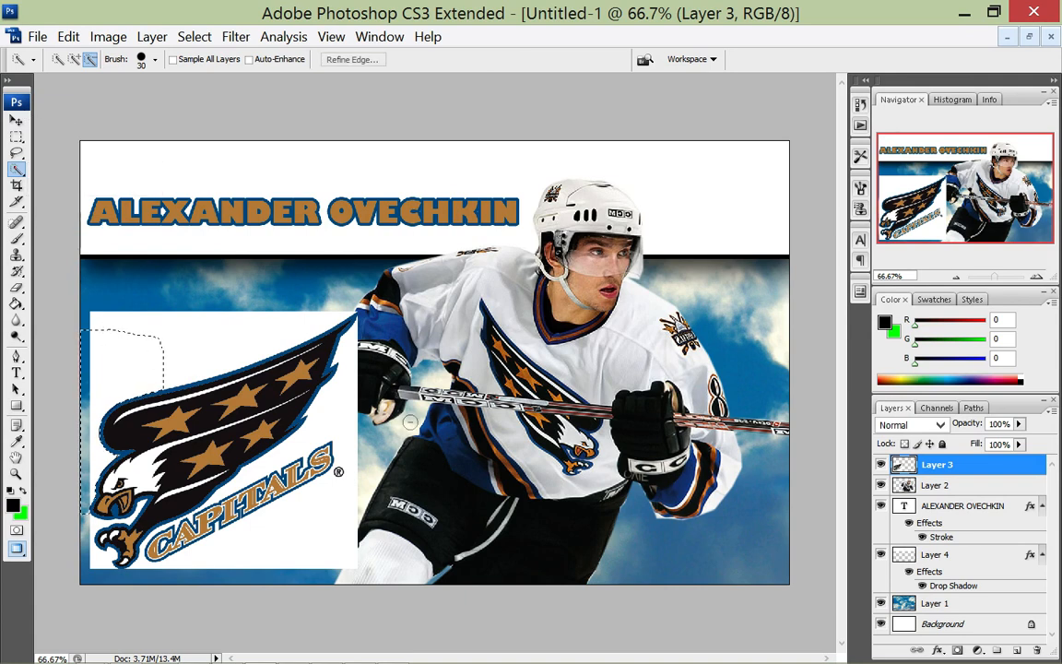
{"action": "key", "text": "ctrl+d"}
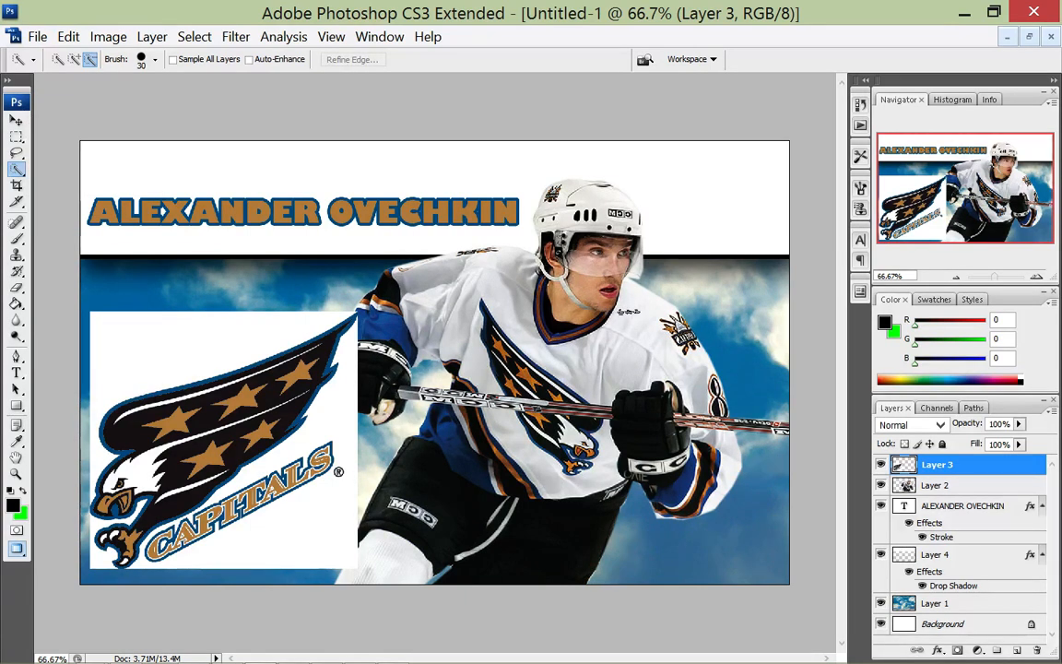
Select the white background above the logo's wing with the Quick Selection tool in add mode and delete it.
{"action": "left_click_drag", "start_coordinate": [174, 362], "coordinate": [229, 342]}
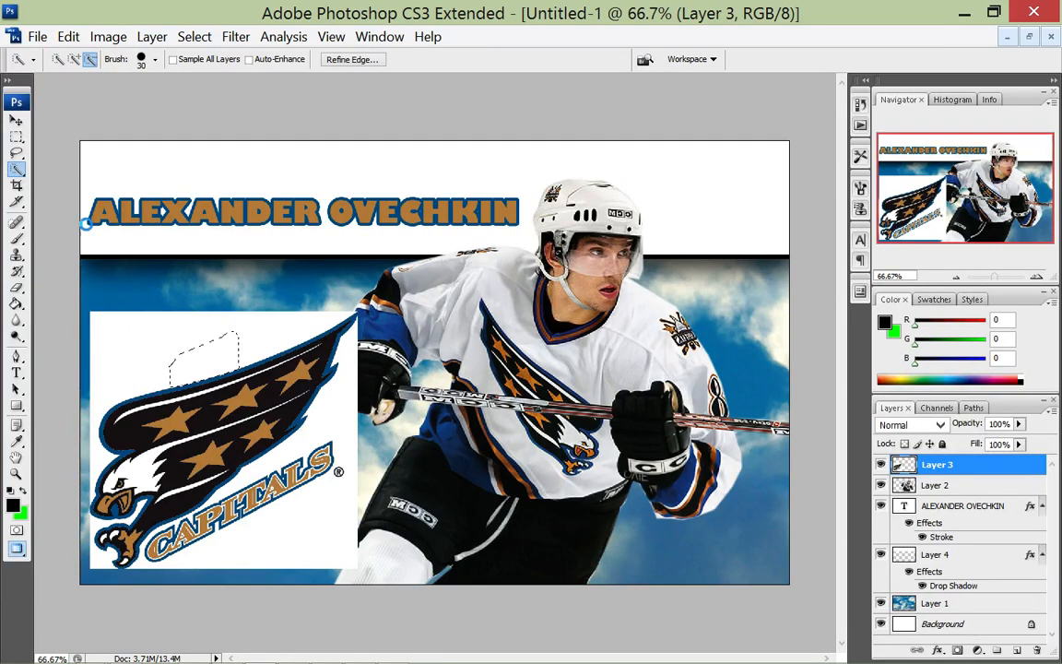
{"action": "left_click", "coordinate": [207, 349]}
{"action": "left_click", "coordinate": [75, 60]}
{"action": "mouse_move", "coordinate": [133, 346]}
{"action": "left_mouse_down"}
{"action": "mouse_move", "coordinate": [152, 346]}
{"action": "mouse_move", "coordinate": [124, 371]}
{"action": "mouse_move", "coordinate": [109, 339]}
{"action": "mouse_move", "coordinate": [292, 327]}
{"action": "mouse_move", "coordinate": [129, 327]}
{"action": "mouse_move", "coordinate": [118, 346]}
{"action": "mouse_move", "coordinate": [226, 342]}
{"action": "mouse_move", "coordinate": [235, 288]}
{"action": "mouse_move", "coordinate": [282, 277]}
{"action": "left_mouse_up"}
{"action": "key", "text": "Delete"}
{"action": "key", "text": "ctrl+d"}
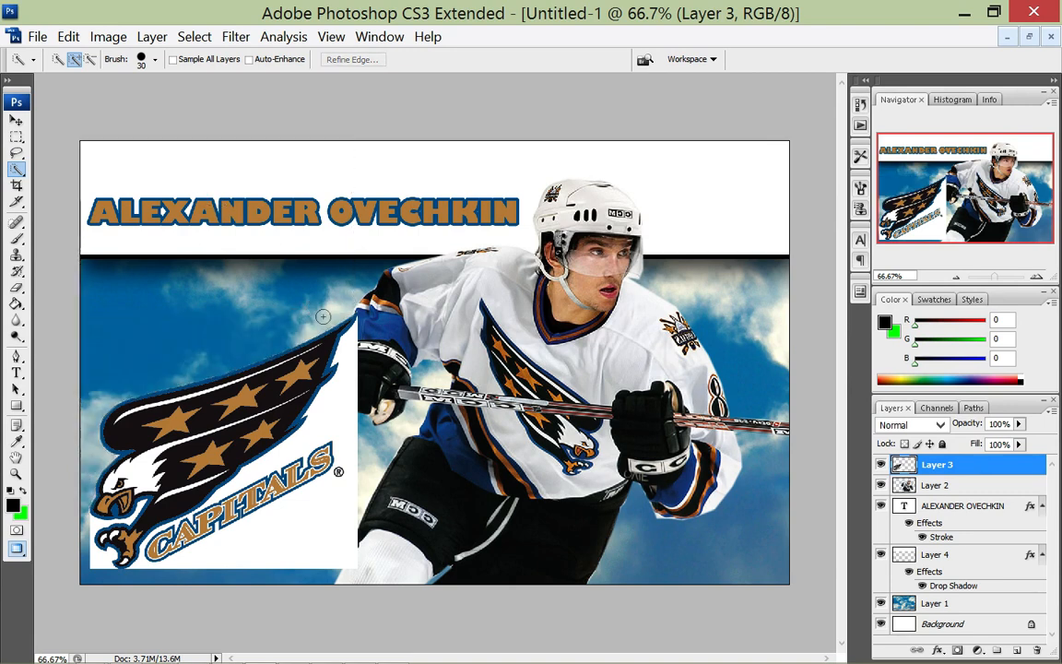
Delete the white background below the logo's wing and around the CAPITALS lettering, selecting it with the Magic Wand at tolerance 32.
{"action": "mouse_move", "coordinate": [339, 410]}
{"action": "left_mouse_down"}
{"action": "mouse_move", "coordinate": [366, 431]}
{"action": "mouse_move", "coordinate": [368, 485]}
{"action": "left_mouse_up"}
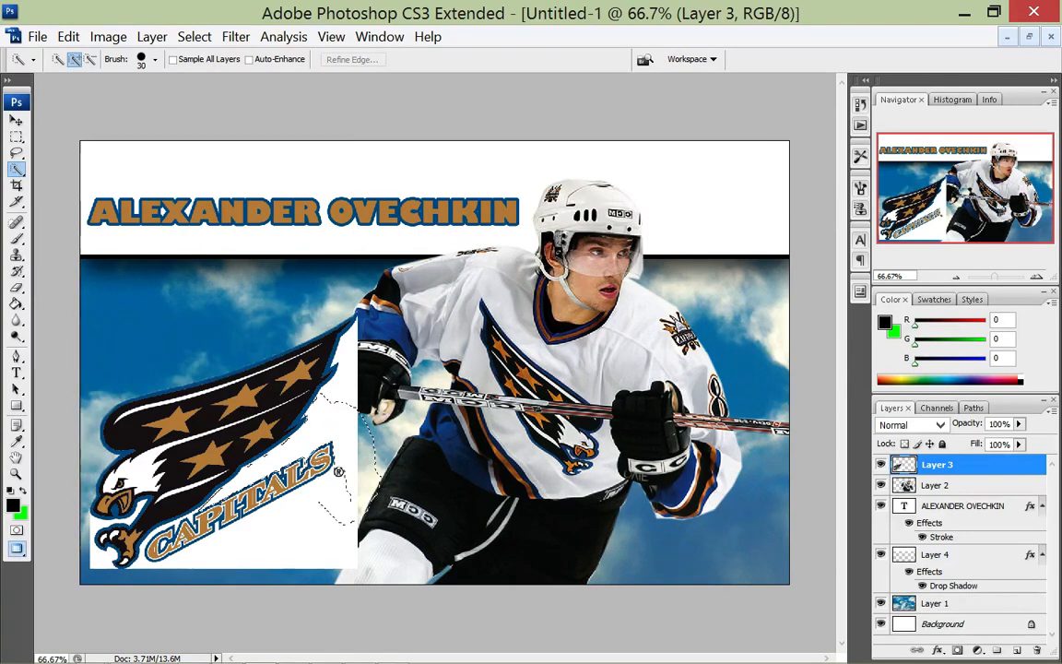
{"action": "key", "text": "ctrl+d"}
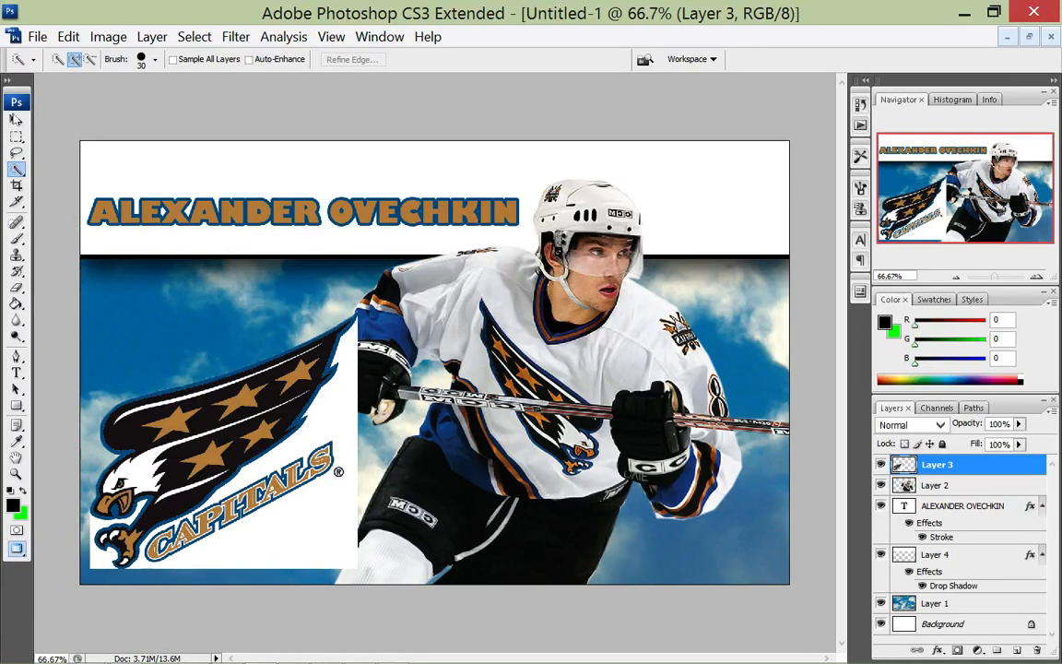
{"action": "left_click", "coordinate": [16, 167]}
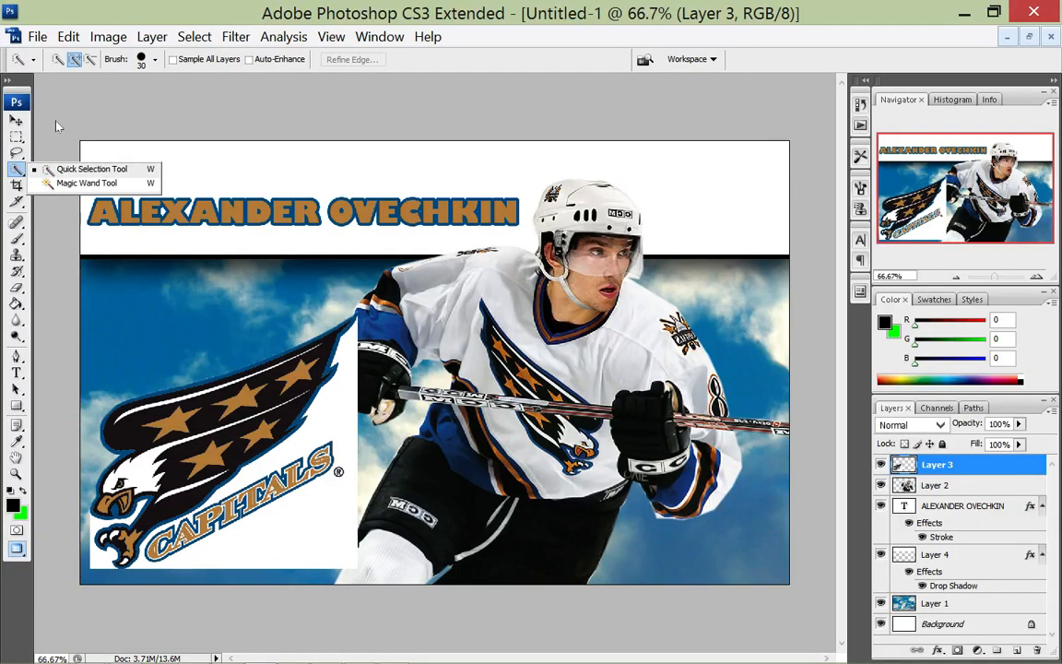
{"action": "left_click", "coordinate": [87, 183]}
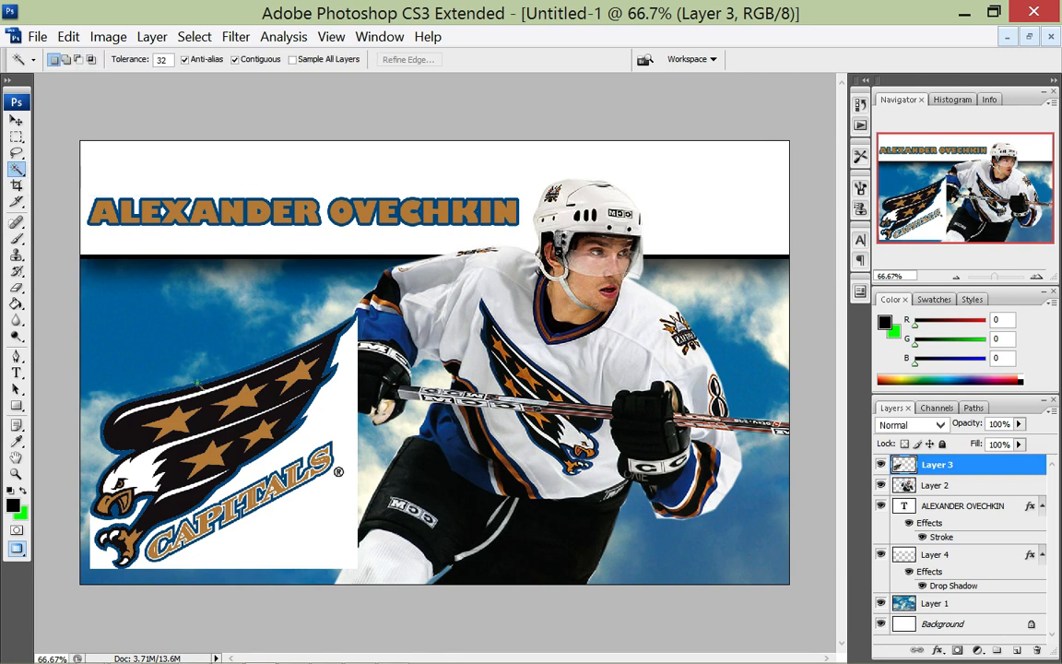
{"action": "left_click", "coordinate": [275, 459]}
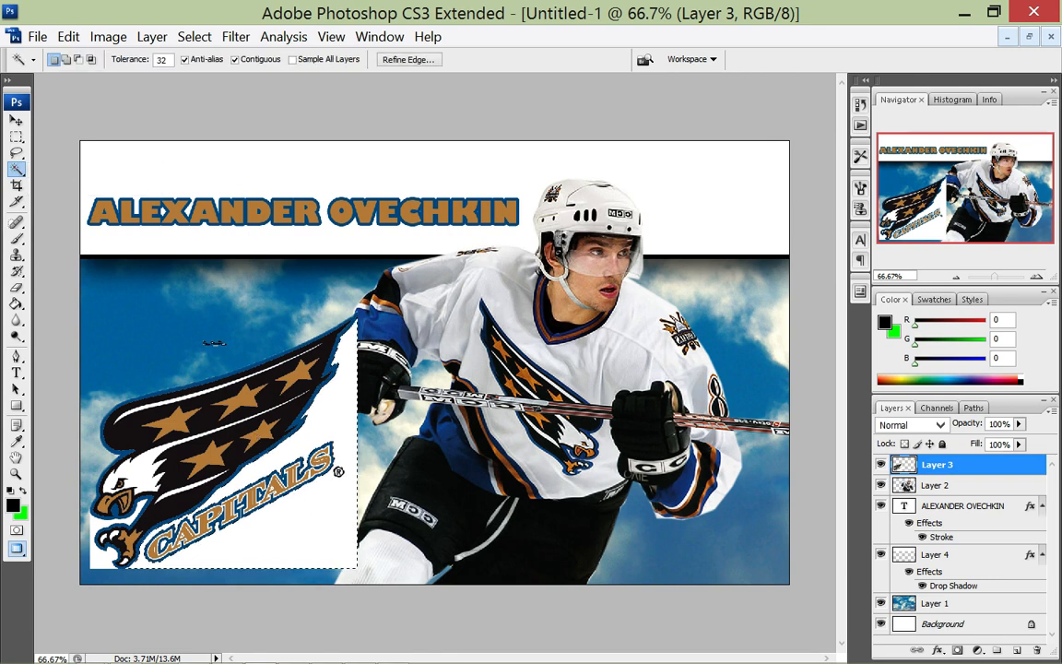
{"action": "key", "text": "Delete"}
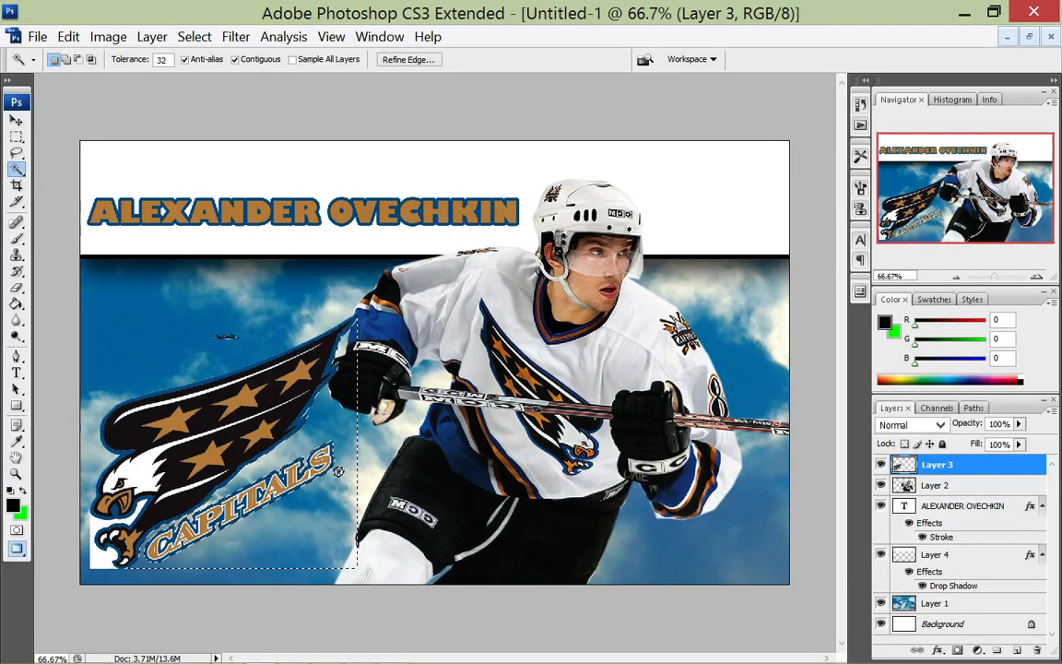
{"action": "key", "text": "ctrl+d"}
Delete the remaining white patch around the eagle's talons and clear the selection.
{"action": "left_click", "coordinate": [100, 565]}
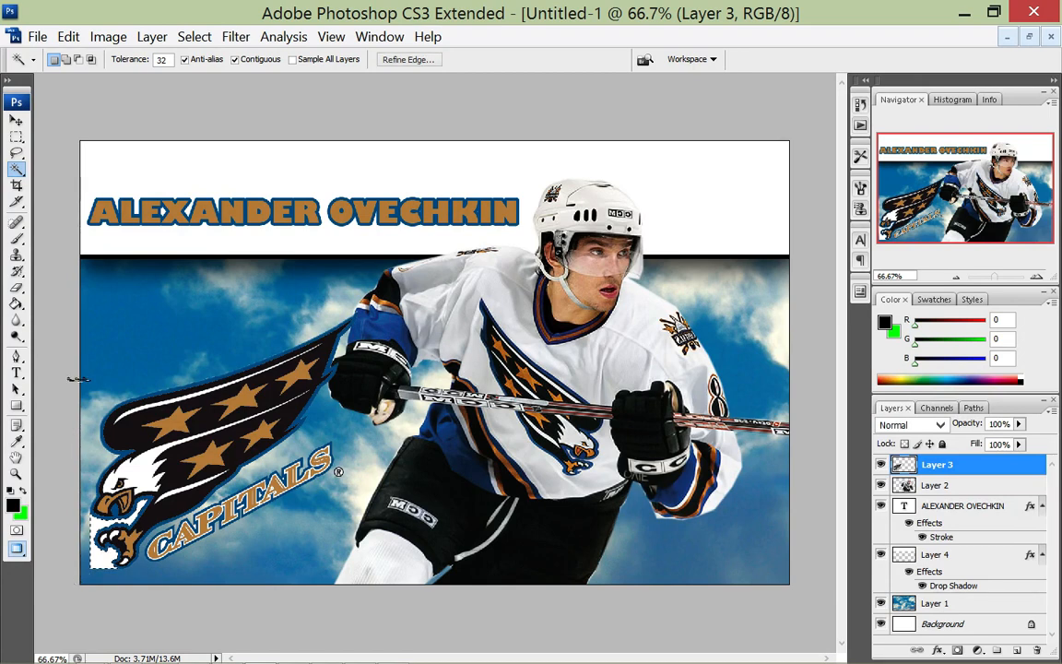
{"action": "key", "text": "Delete"}
{"action": "key", "text": "ctrl+d"}
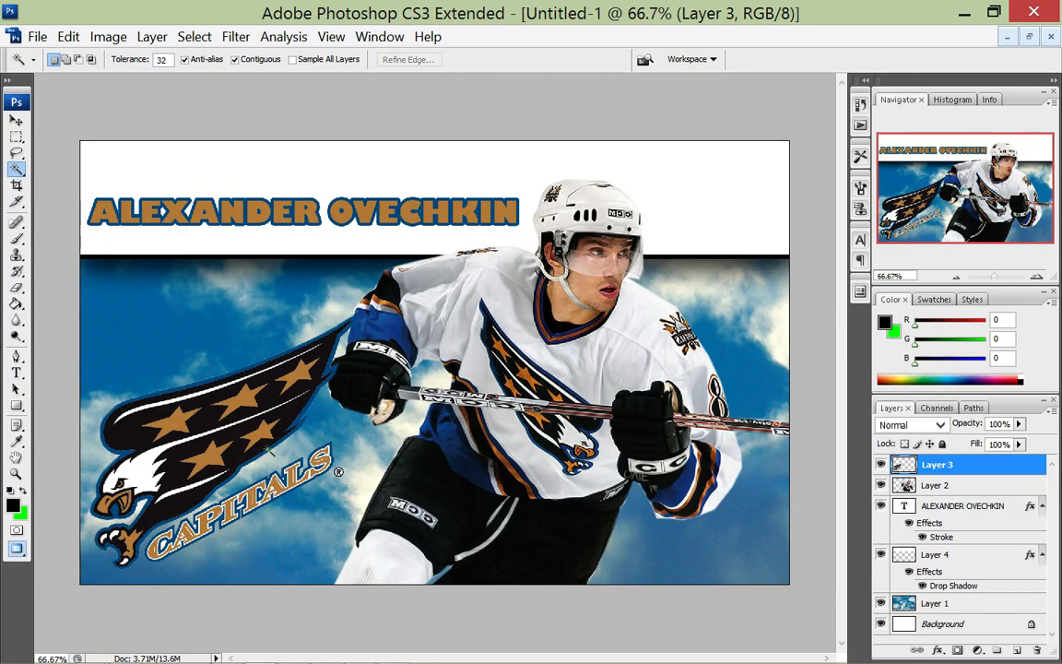
Scale the Capitals logo proportionally to 49.6% and place it in the lower-left area of the sky.
{"action": "key", "text": "ctrl+t"}
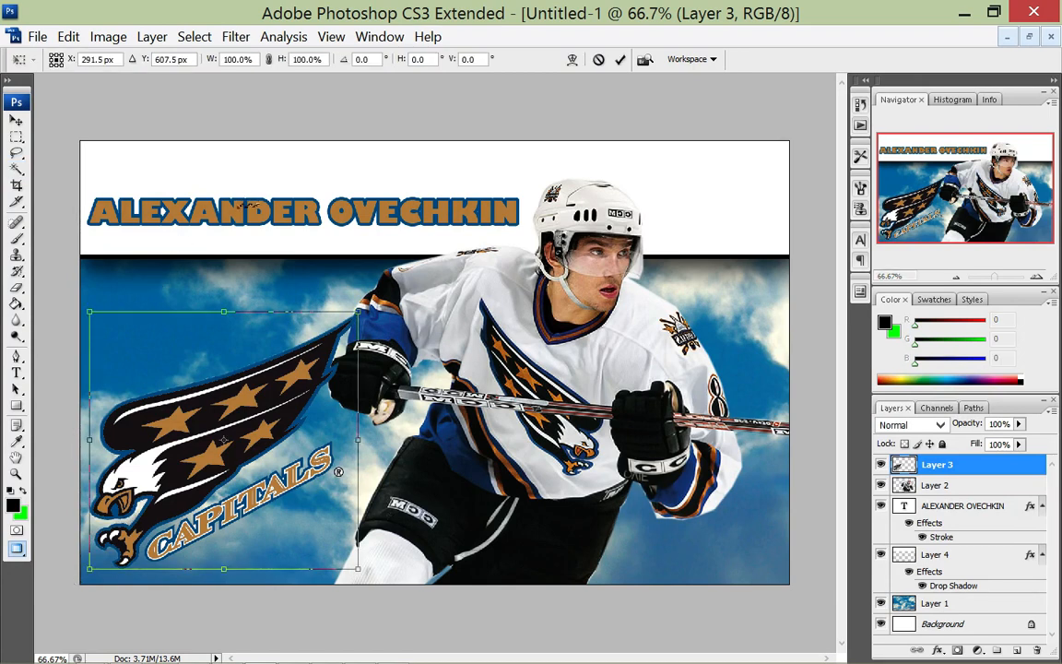
{"action": "left_click_drag", "start_coordinate": [357, 311], "coordinate": [223, 440]}
{"action": "left_click_drag", "start_coordinate": [172, 497], "coordinate": [198, 479]}
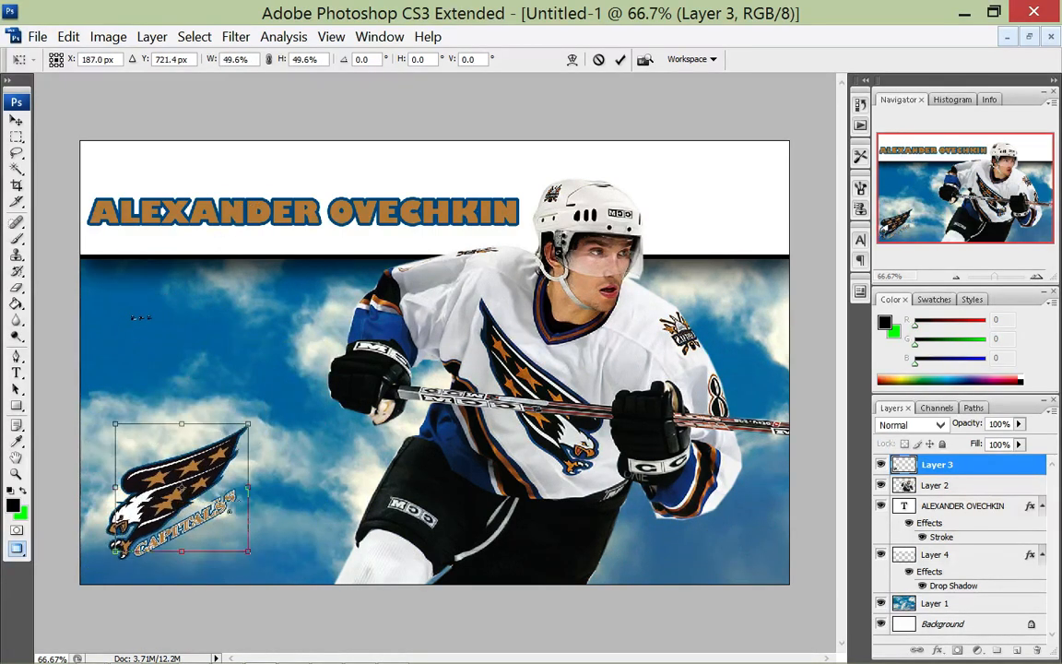
{"action": "key", "text": "Return"}
{"action": "key", "text": "w"}
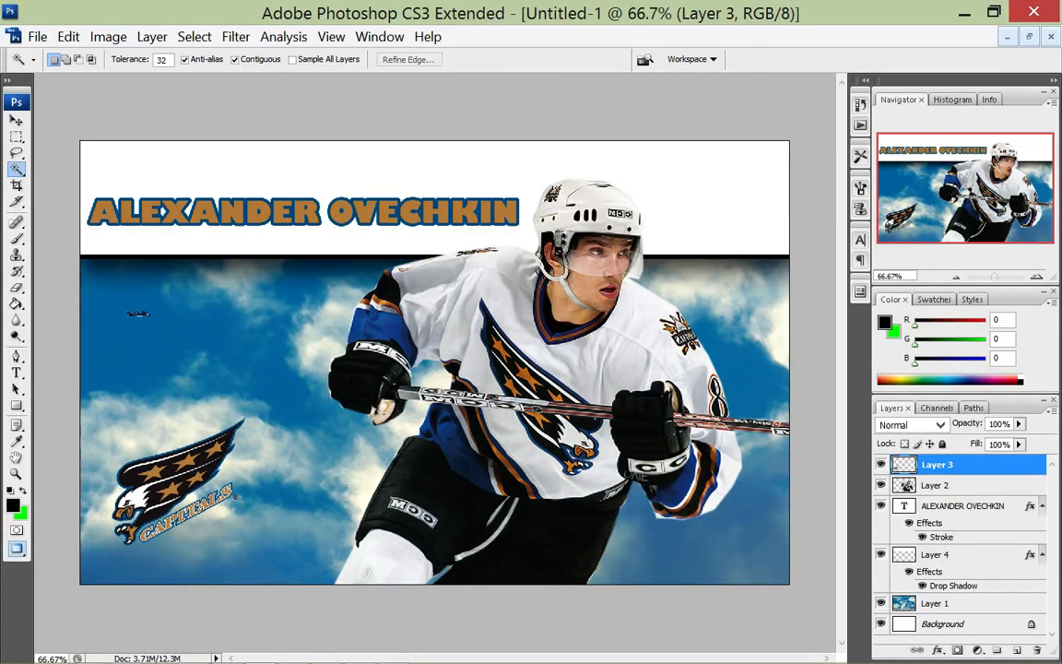
{"action": "left_click", "coordinate": [145, 312]}
{"action": "key", "text": "ctrl+d"}
Switch to the Gradient tool and add a new empty layer above the logo layer.
{"action": "left_click", "coordinate": [17, 303]}
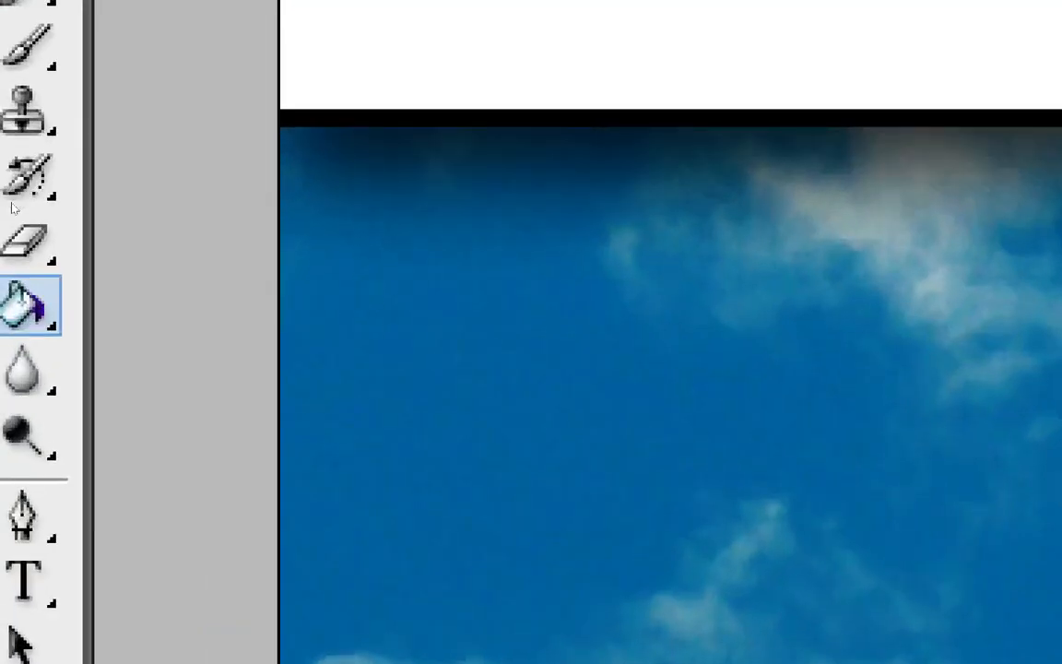
{"action": "left_click", "coordinate": [44, 293]}
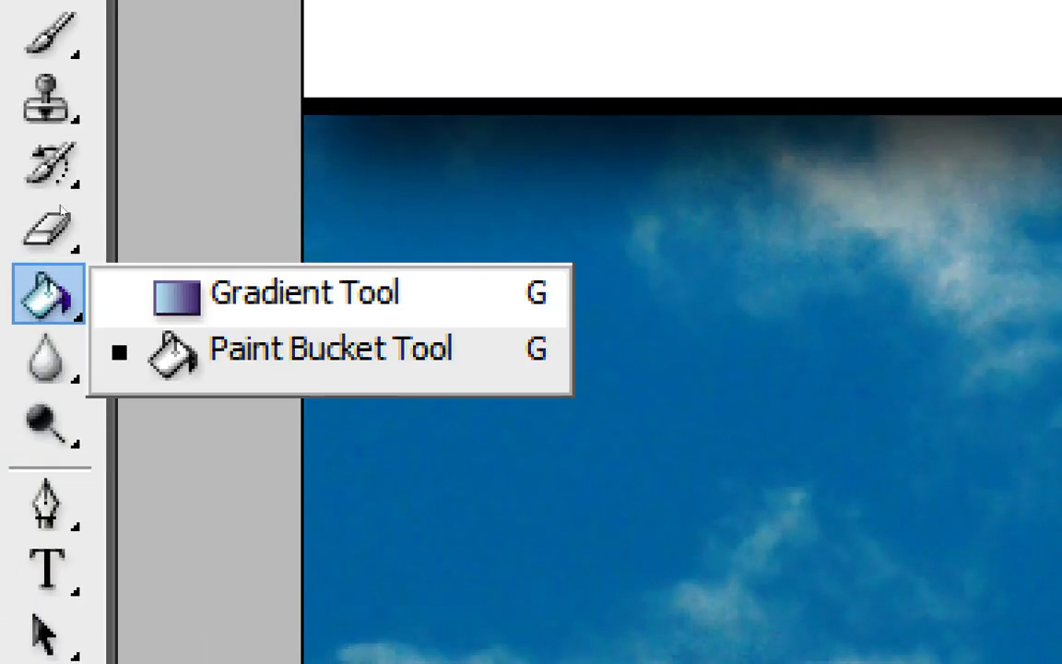
{"action": "left_click", "coordinate": [344, 295]}
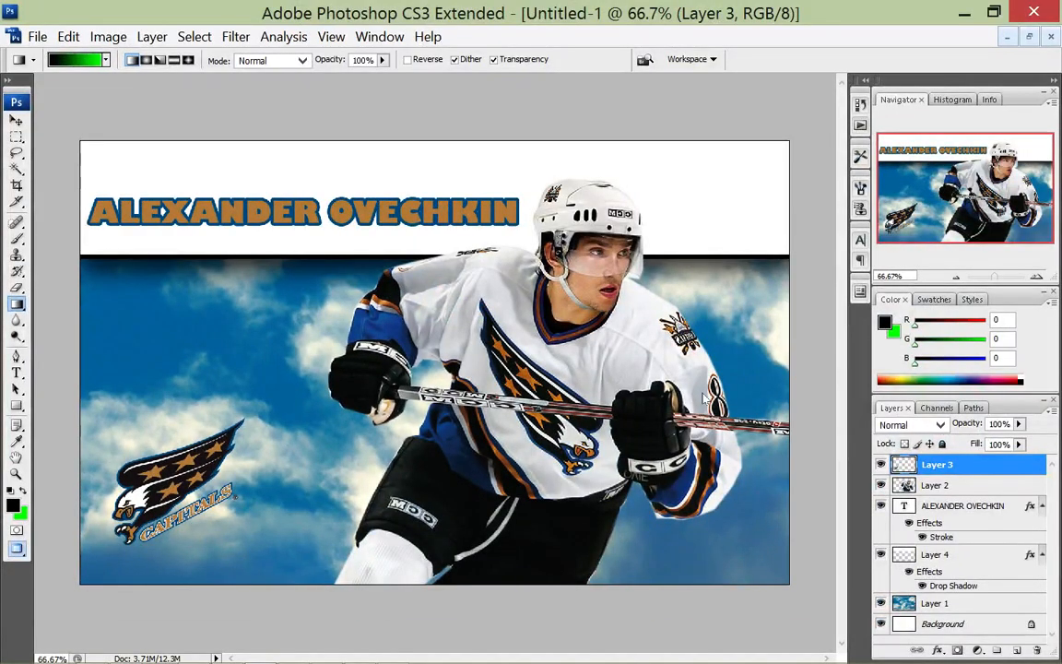
{"action": "left_click", "coordinate": [1015, 650]}
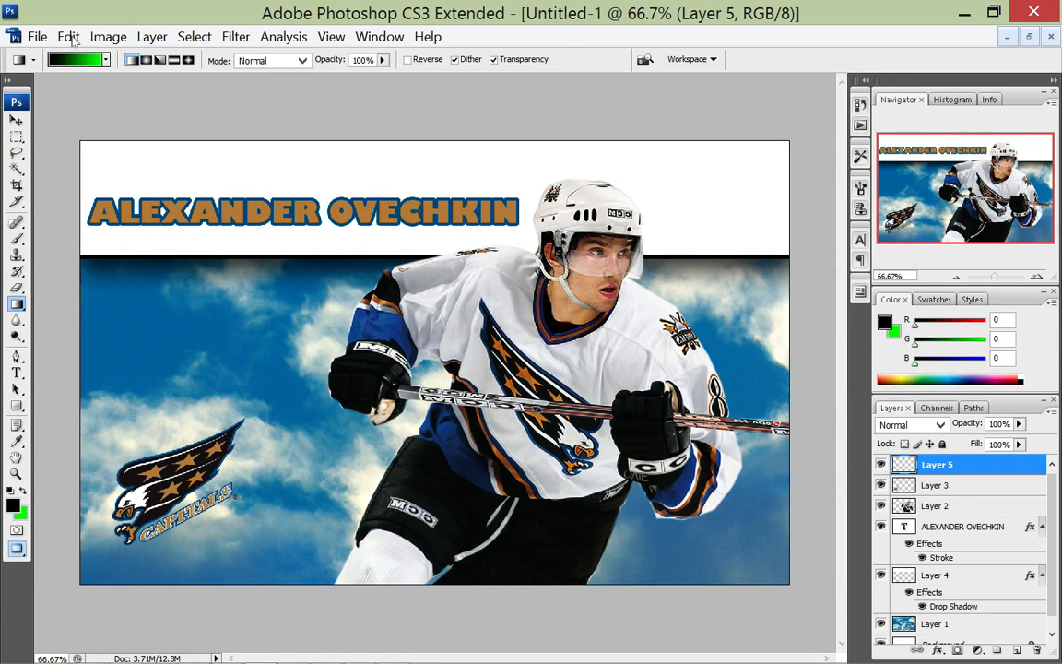
Set the gradient's foreground colour to white by sampling the white banner behind the title.
{"action": "left_click", "coordinate": [105, 59]}
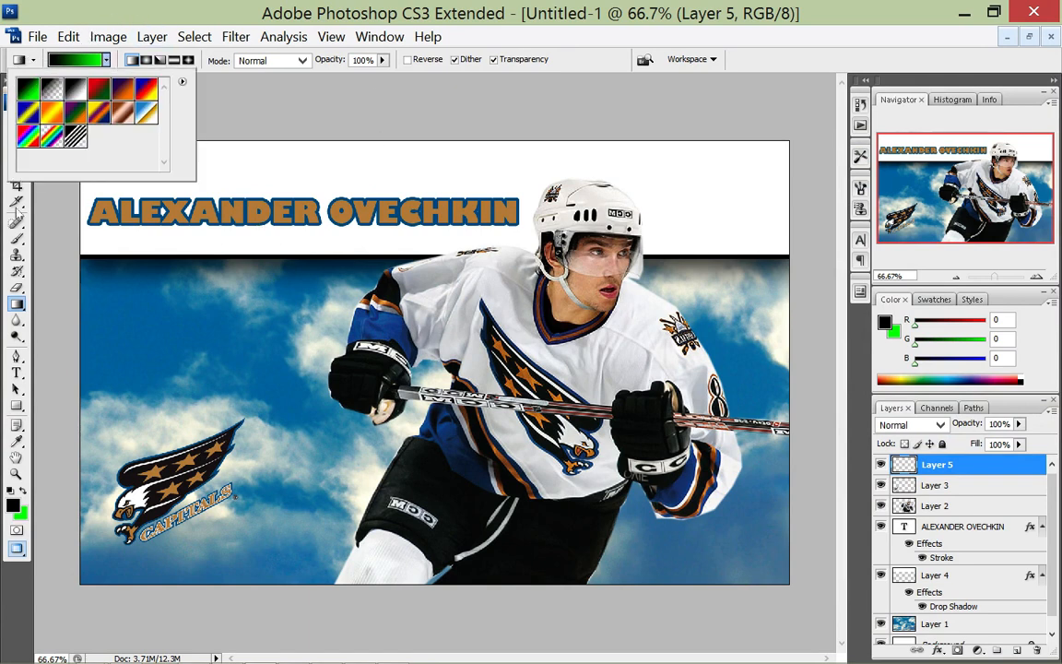
{"action": "left_click", "coordinate": [13, 505]}
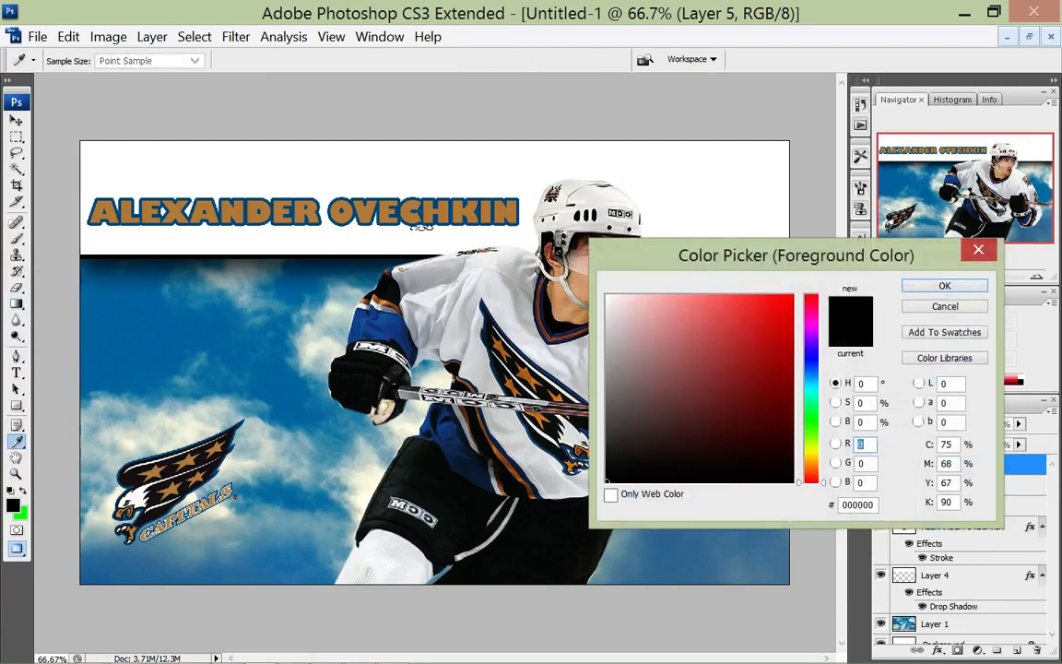
{"action": "left_click", "coordinate": [377, 196]}
{"action": "left_click", "coordinate": [352, 168]}
{"action": "key", "text": "Return"}
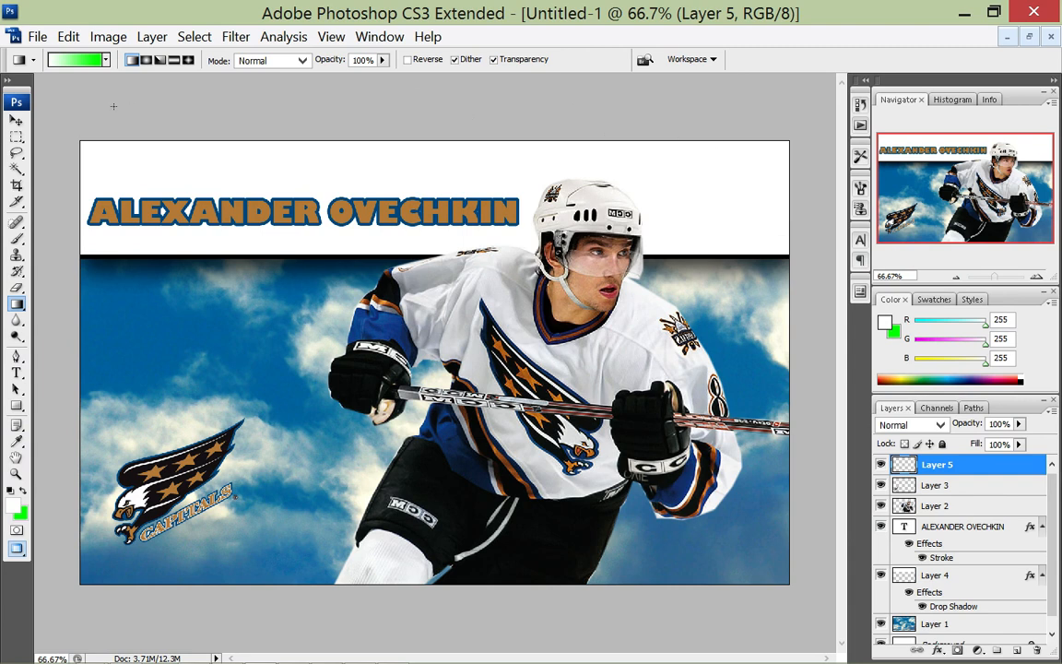
Set the gradient preset to Foreground to Transparent.
{"action": "left_click", "coordinate": [106, 59]}
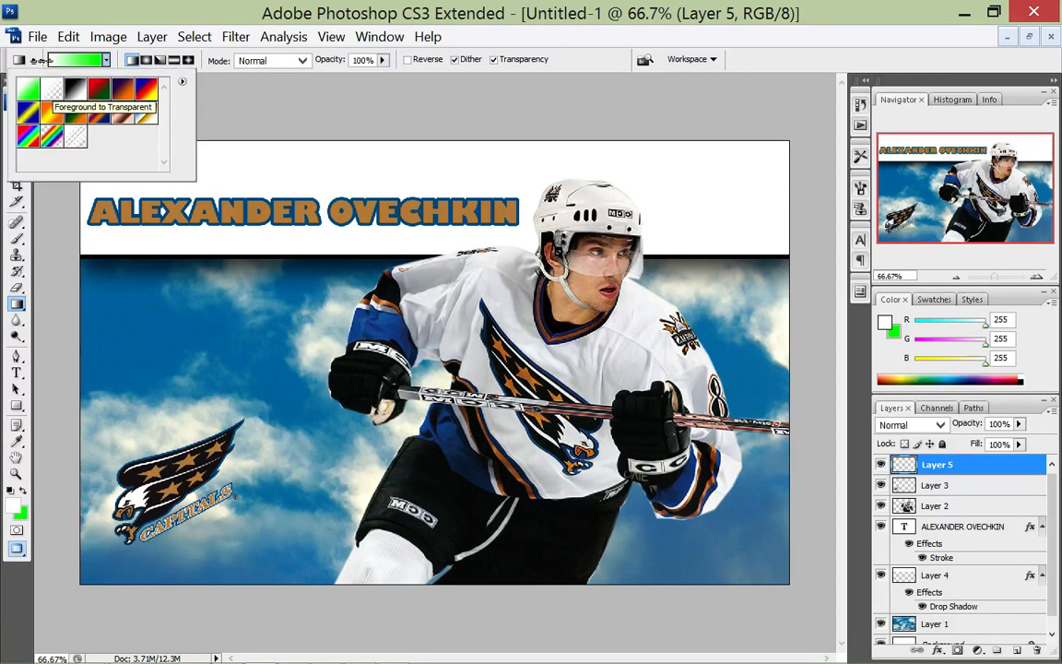
{"action": "left_click", "coordinate": [51, 90]}
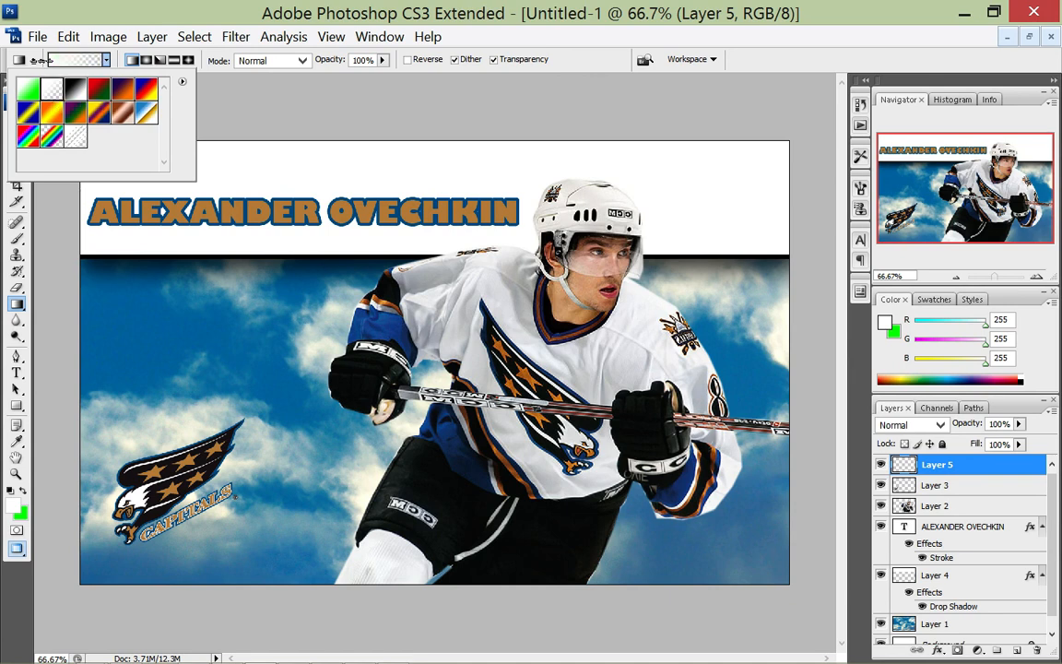
{"action": "left_click", "coordinate": [42, 61]}
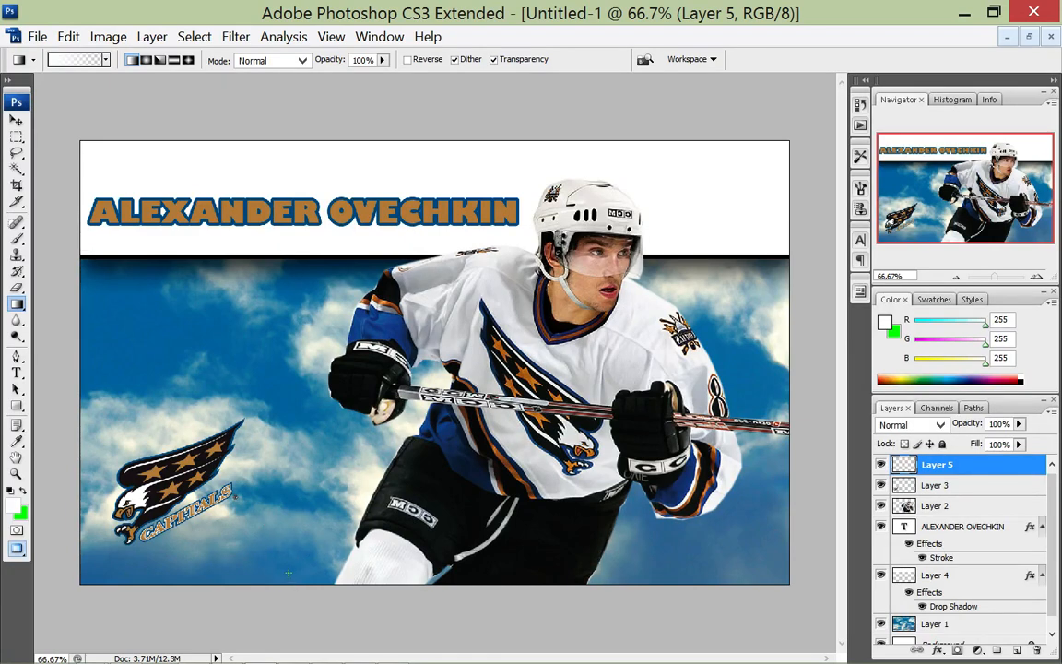
Try white linear fades from the lower, left and right sides of the canvas, undoing each one.
{"action": "left_click_drag", "start_coordinate": [287, 440], "coordinate": [289, 380]}
{"action": "left_click_drag", "start_coordinate": [288, 381], "coordinate": [288, 381]}
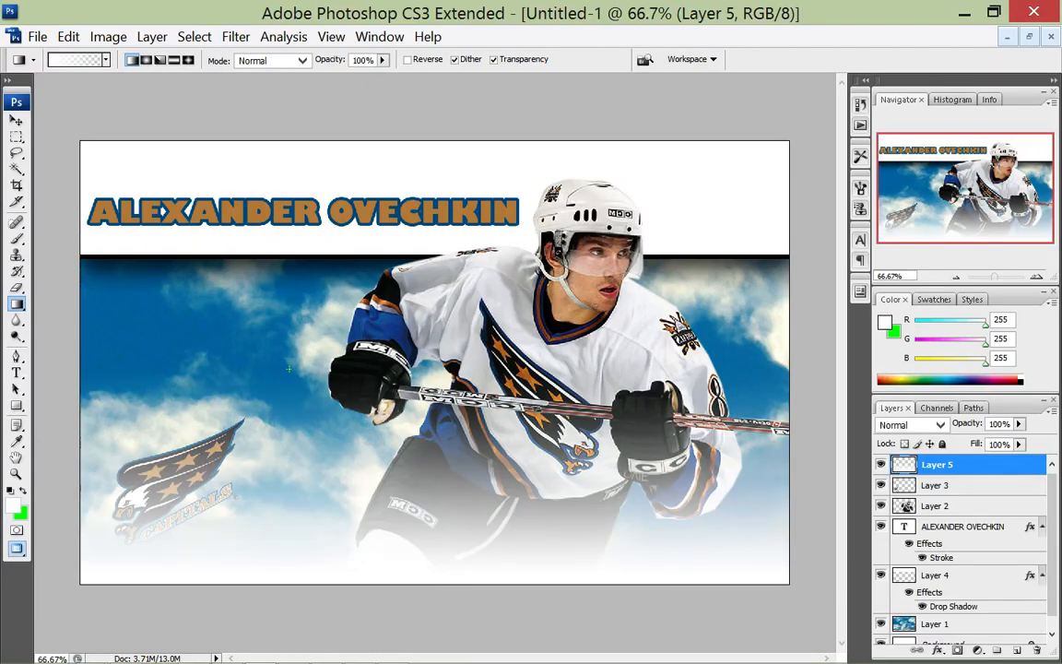
{"action": "key", "text": "ctrl+z"}
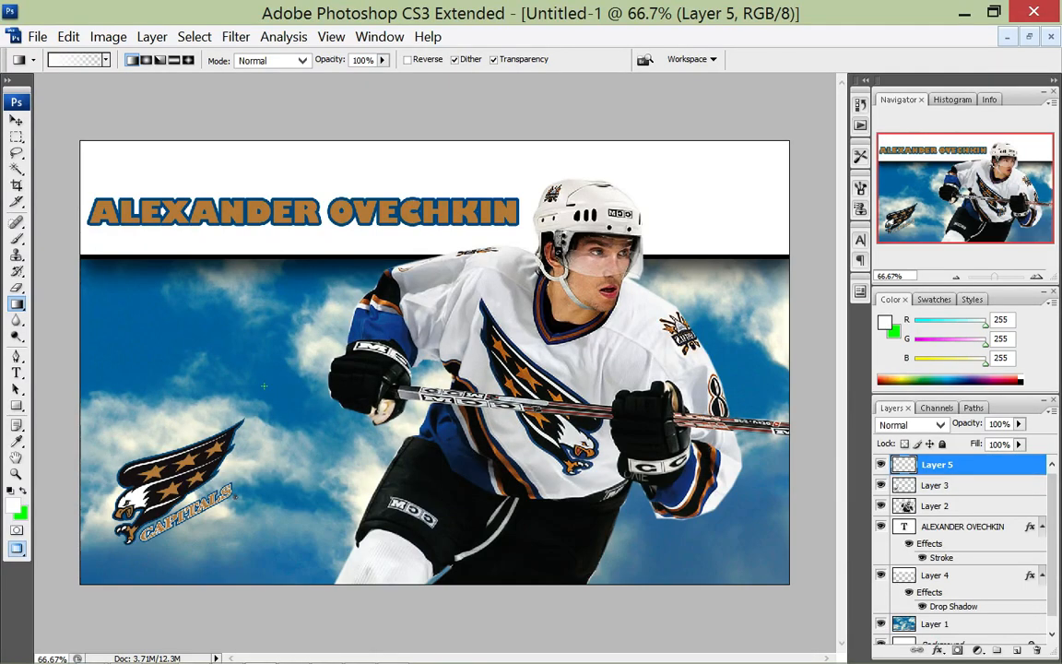
{"action": "left_click_drag", "start_coordinate": [237, 379], "coordinate": [451, 379]}
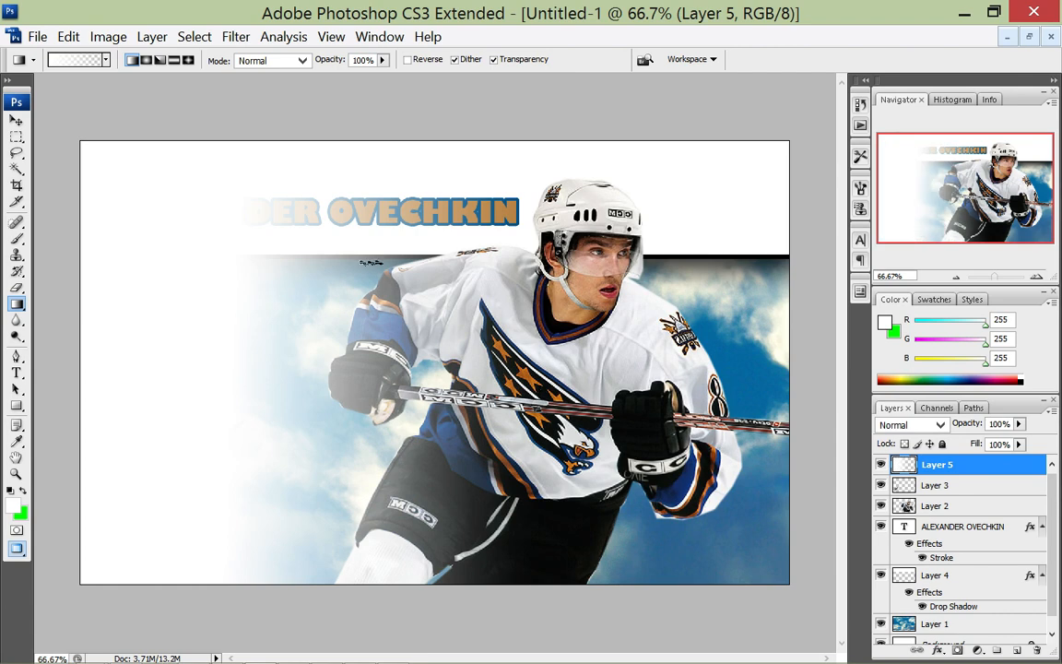
{"action": "key", "text": "ctrl+z"}
{"action": "left_click_drag", "start_coordinate": [752, 196], "coordinate": [673, 196]}
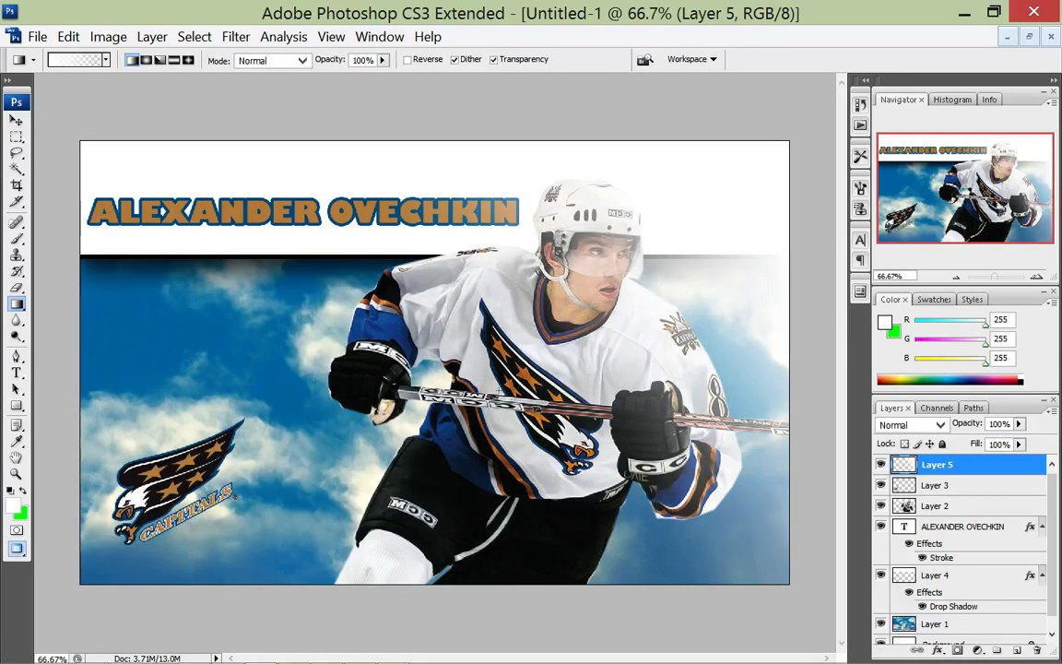
{"action": "key", "text": "ctrl+z"}
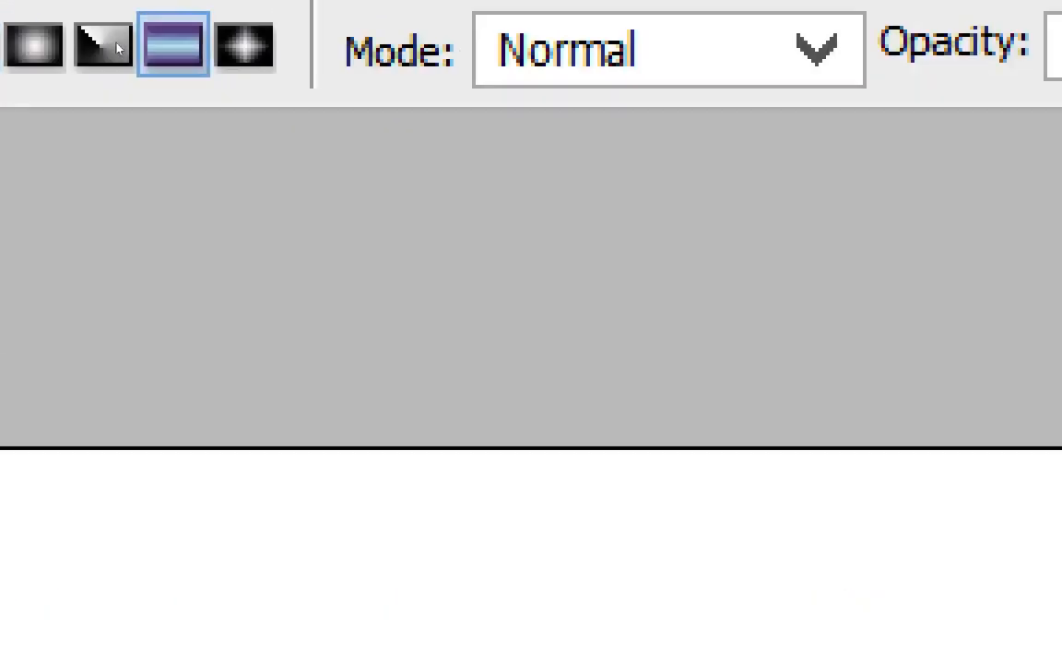
Try reflected gradients as diagonal, vertical and horizontal white bands across the canvas, undoing each one.
{"action": "left_click", "coordinate": [132, 59]}
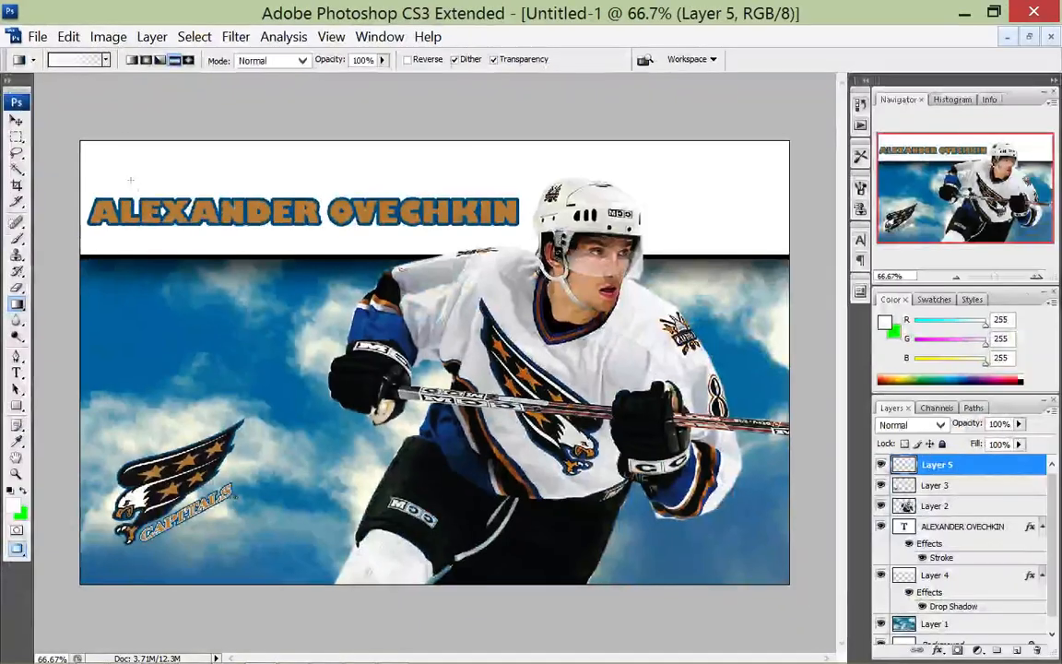
{"action": "left_click_drag", "start_coordinate": [158, 315], "coordinate": [200, 348]}
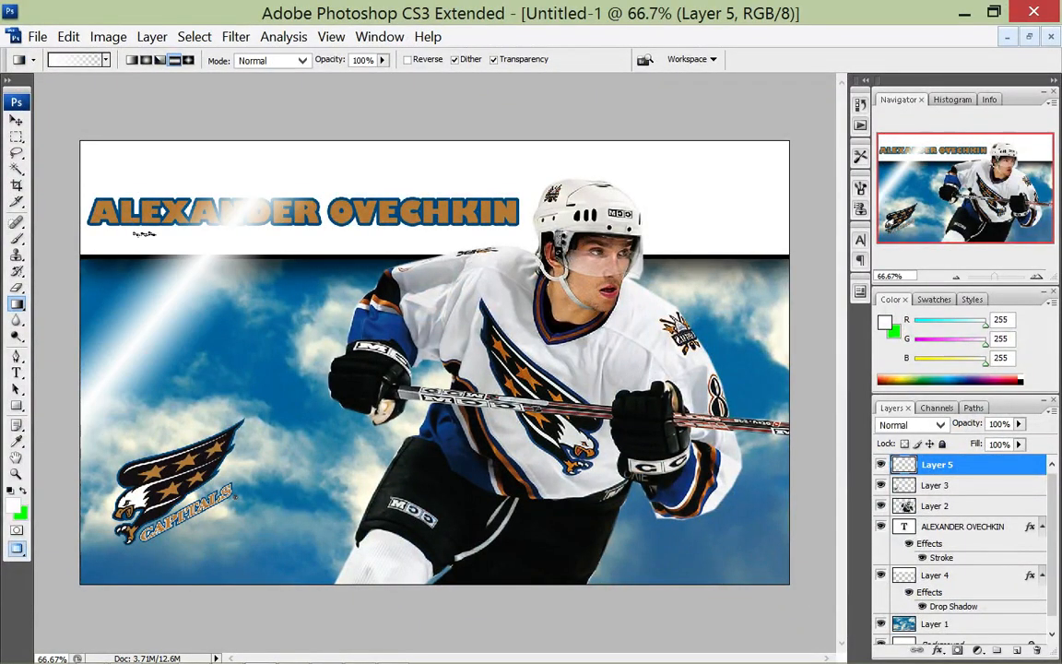
{"action": "key", "text": "ctrl+z"}
{"action": "left_click_drag", "start_coordinate": [262, 248], "coordinate": [590, 355]}
{"action": "key", "text": "ctrl+z"}
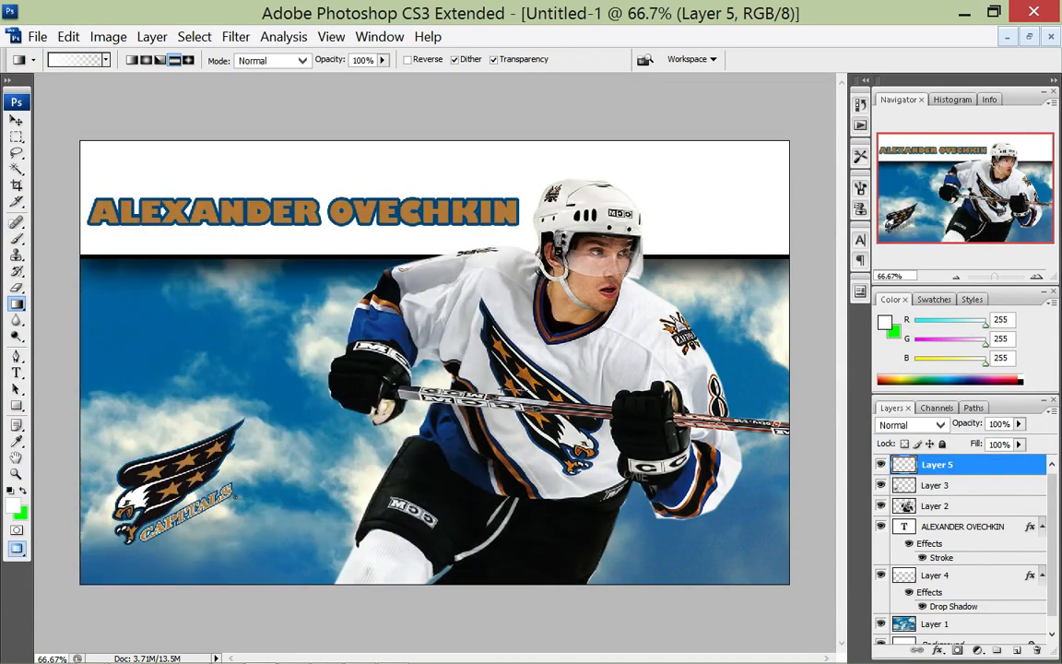
{"action": "left_click_drag", "start_coordinate": [487, 352], "coordinate": [512, 349]}
{"action": "key", "text": "ctrl+z"}
{"action": "left_click_drag", "start_coordinate": [410, 372], "coordinate": [517, 373]}
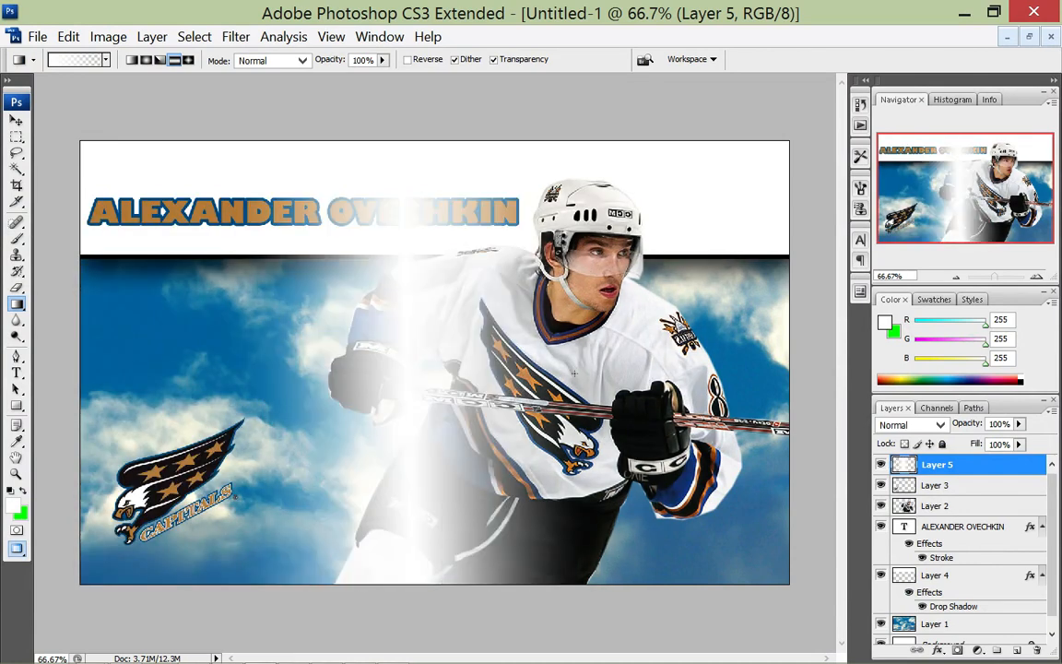
{"action": "key", "text": "ctrl+z"}
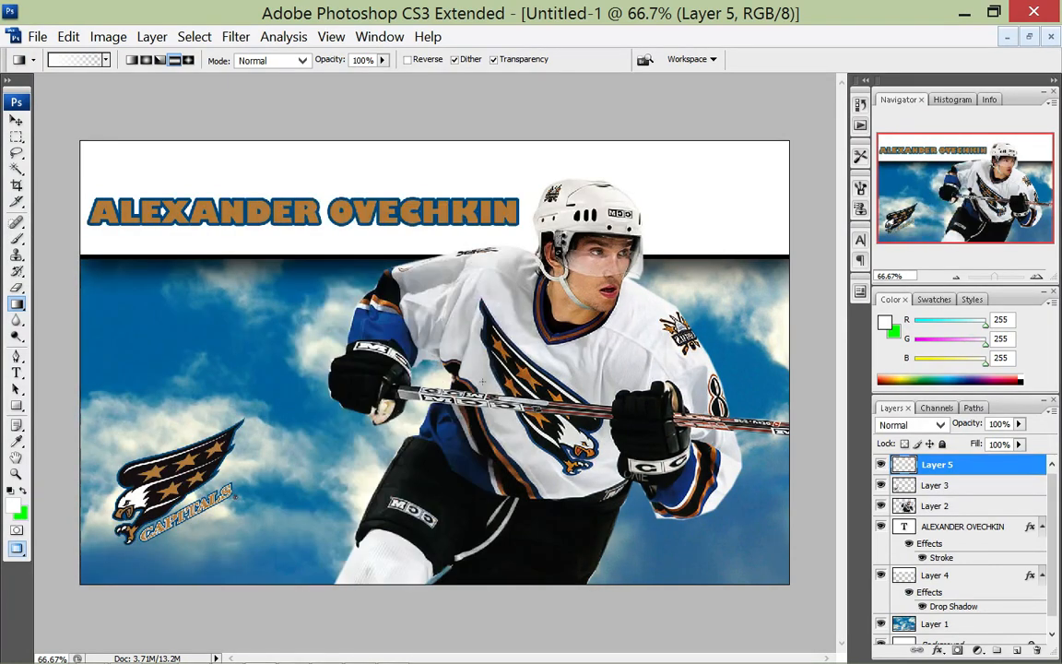
{"action": "left_click_drag", "start_coordinate": [305, 341], "coordinate": [302, 388]}
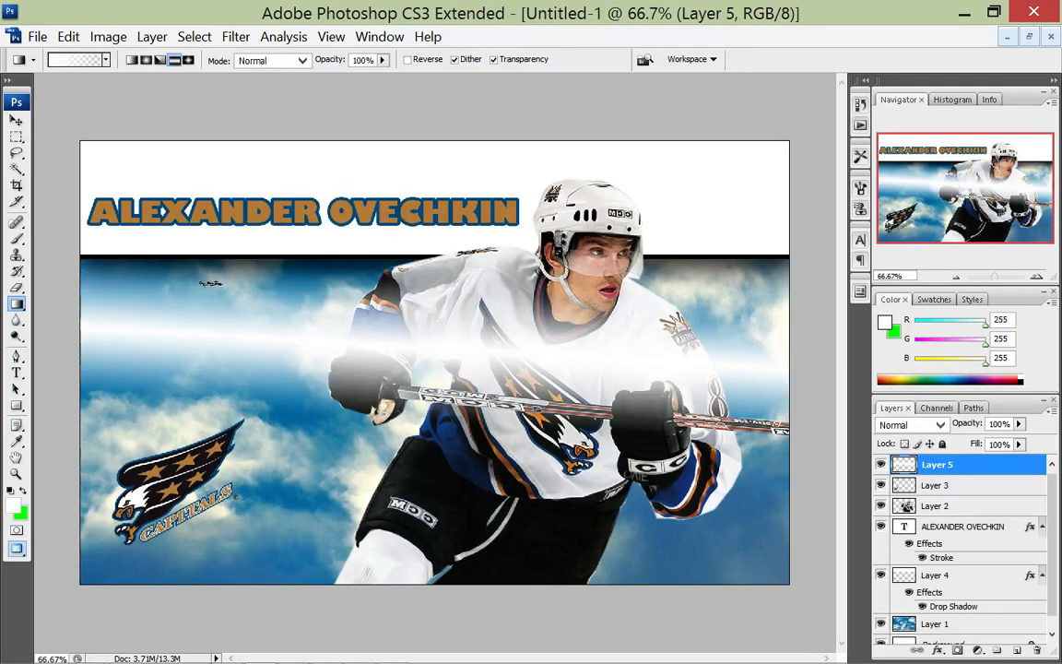
{"action": "key", "text": "ctrl+z"}
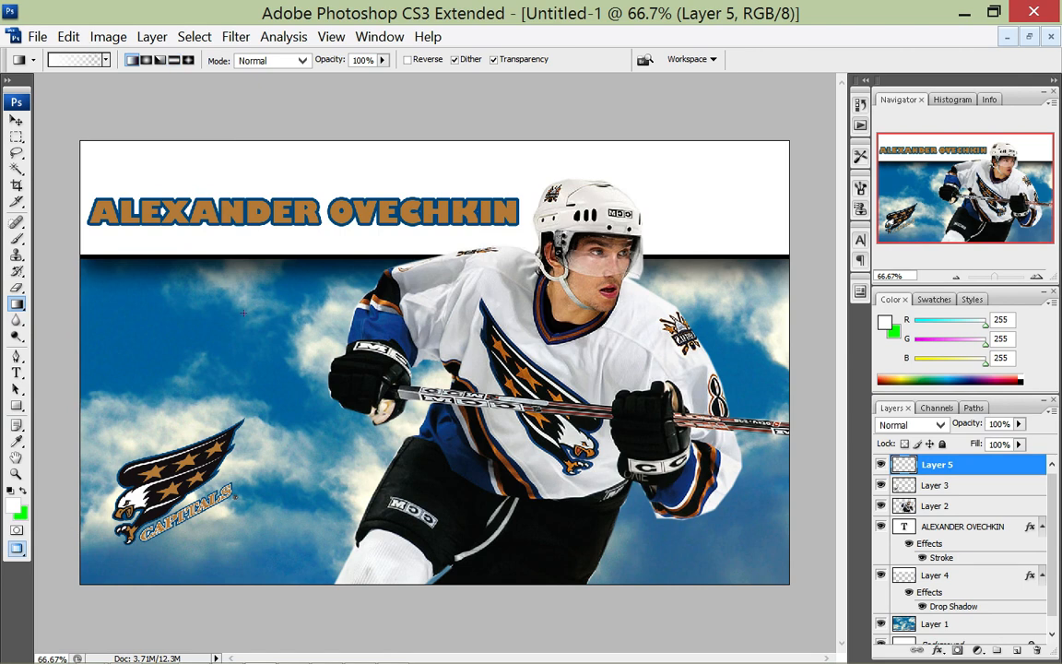
Draw a linear white fade rising from the canvas's lower edge and move its layer directly above the sky layer.
{"action": "left_click_drag", "start_coordinate": [314, 387], "coordinate": [328, 313]}
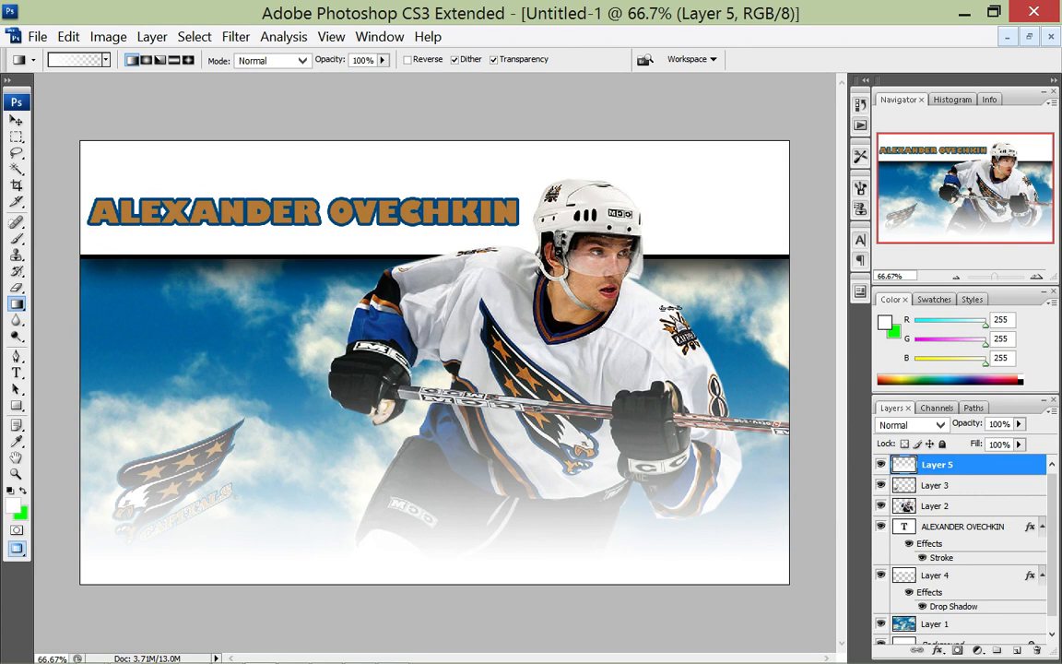
{"action": "left_click_drag", "start_coordinate": [1016, 464], "coordinate": [1021, 608]}
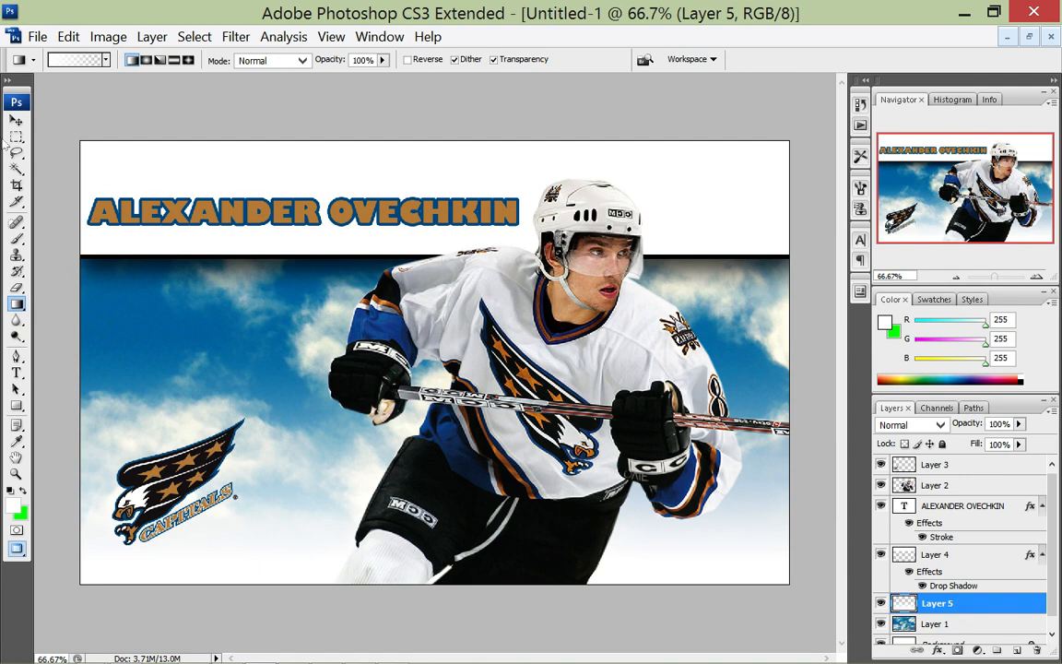
Select the Capitals logo's layer and move the logo slightly to the right over the faded sky.
{"action": "left_click", "coordinate": [16, 121]}
{"action": "left_click_drag", "start_coordinate": [123, 321], "coordinate": [158, 333]}
{"action": "key", "text": "ctrl+z"}
{"action": "left_click", "coordinate": [937, 464]}
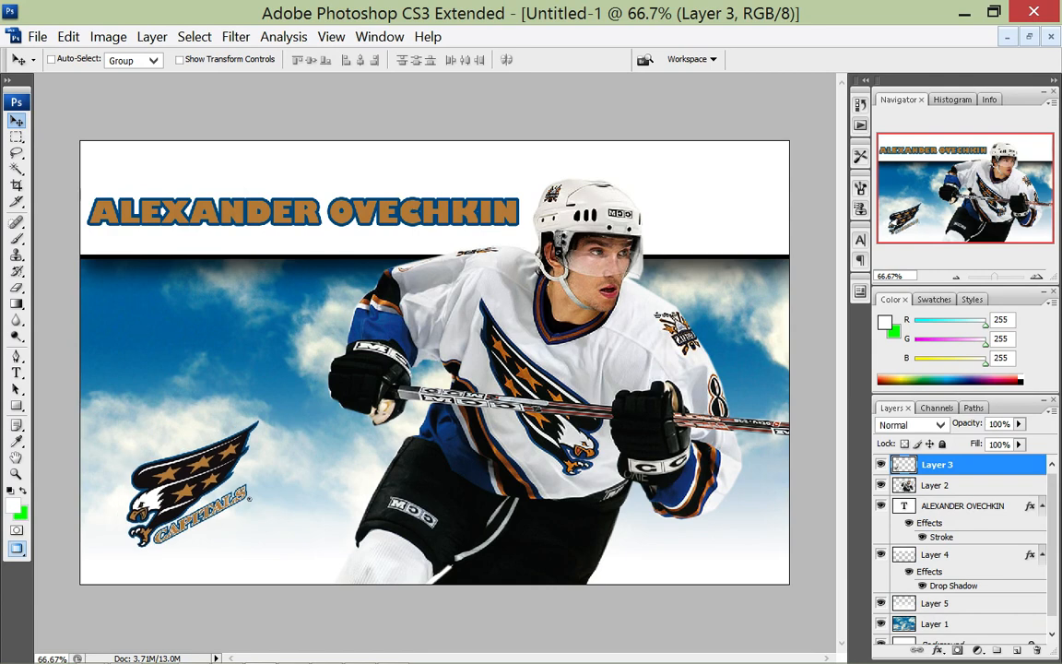
Add a 3 px outside stroke to the Capitals logo in dark navy (1f3860).
{"action": "double_click", "coordinate": [988, 464]}
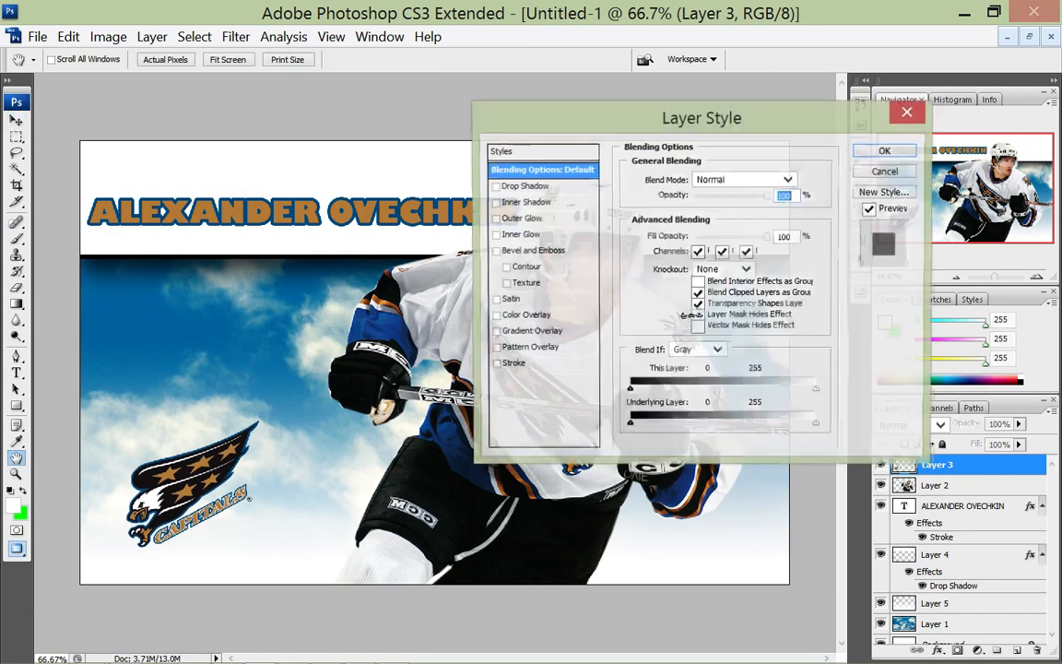
{"action": "left_click", "coordinate": [495, 365]}
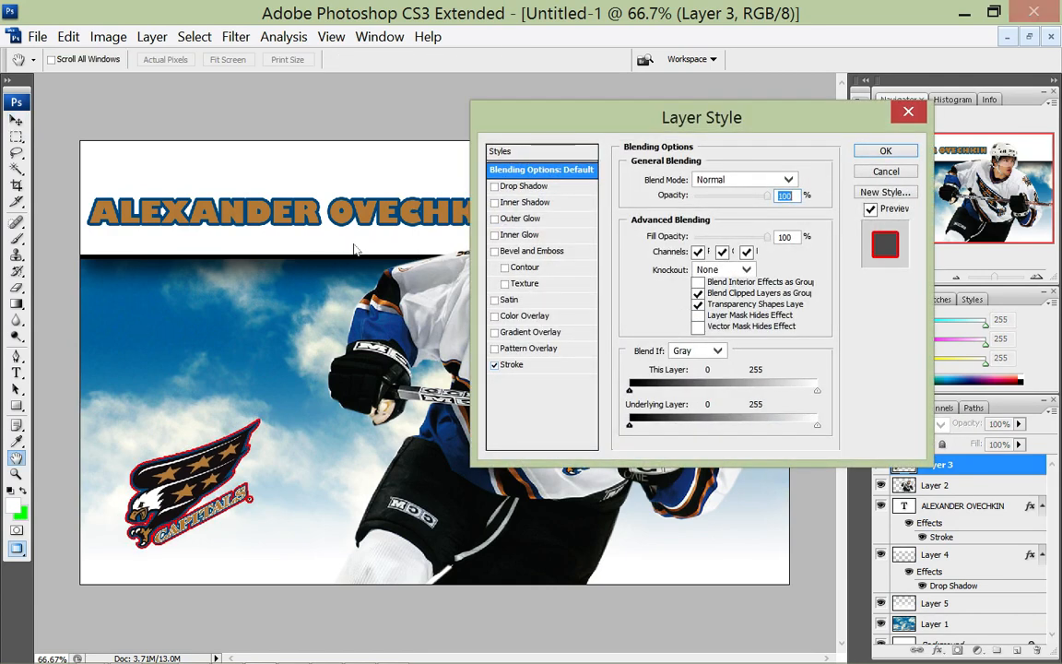
{"action": "left_click", "coordinate": [528, 364]}
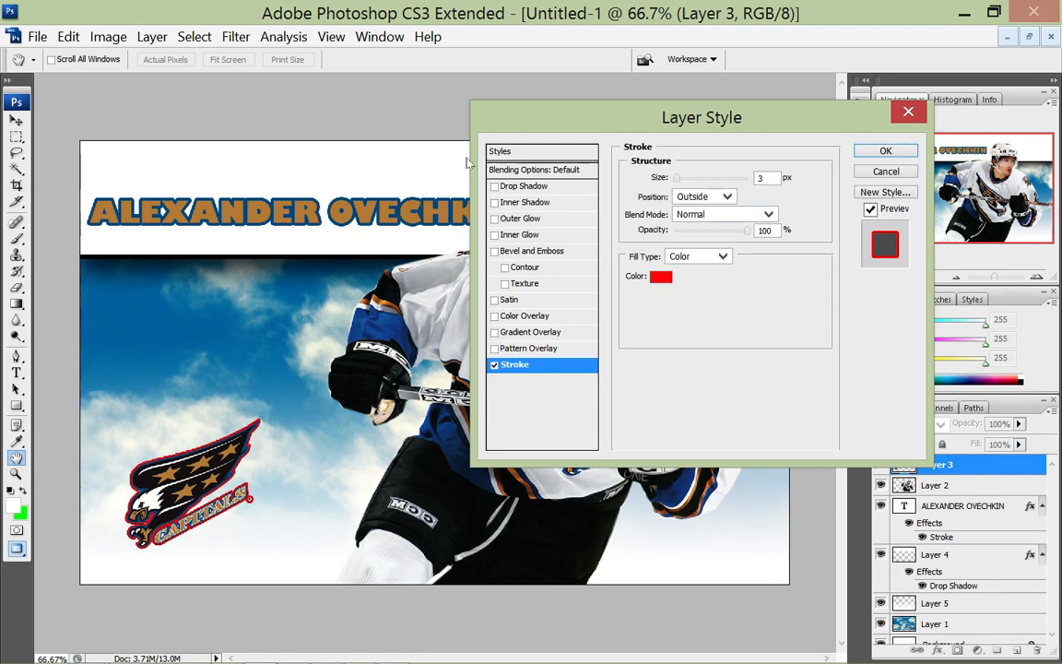
{"action": "left_click", "coordinate": [661, 277]}
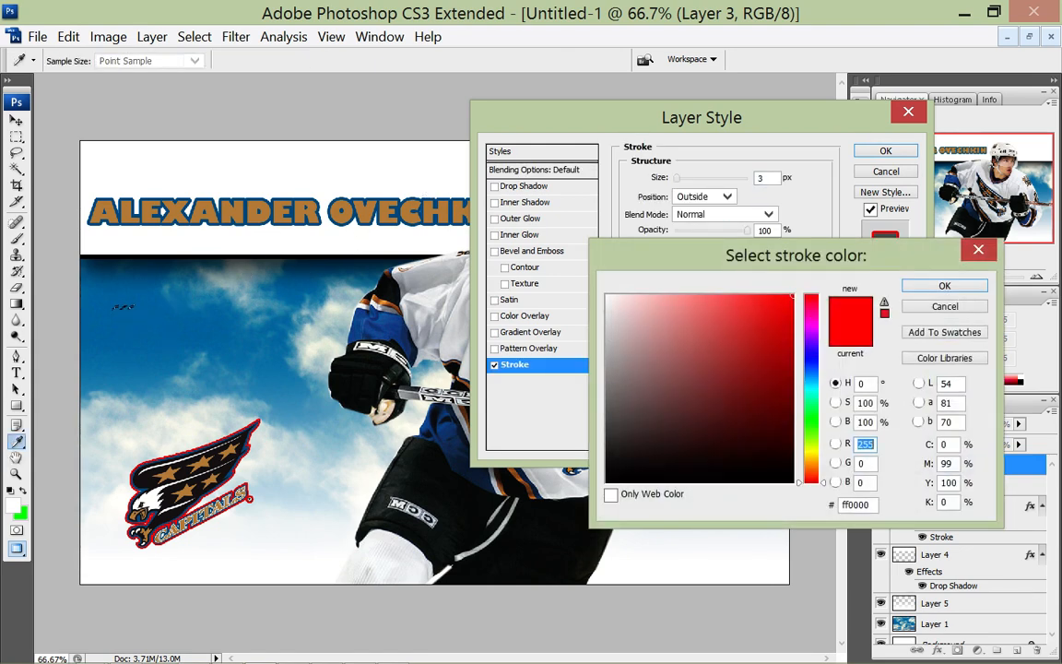
{"action": "left_click", "coordinate": [168, 473]}
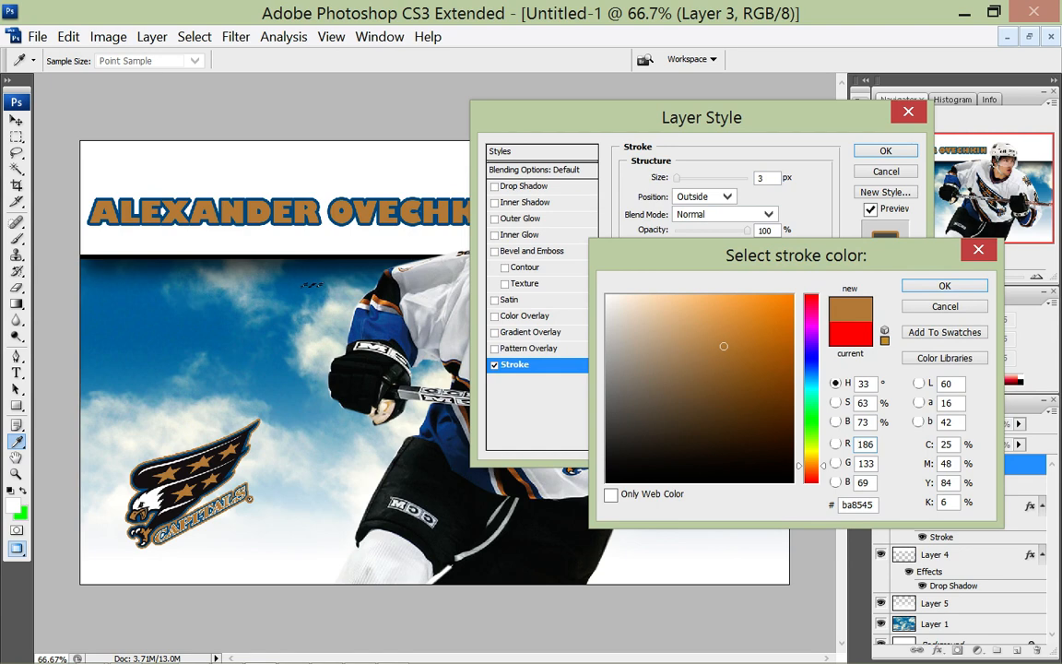
{"action": "left_click", "coordinate": [273, 260]}
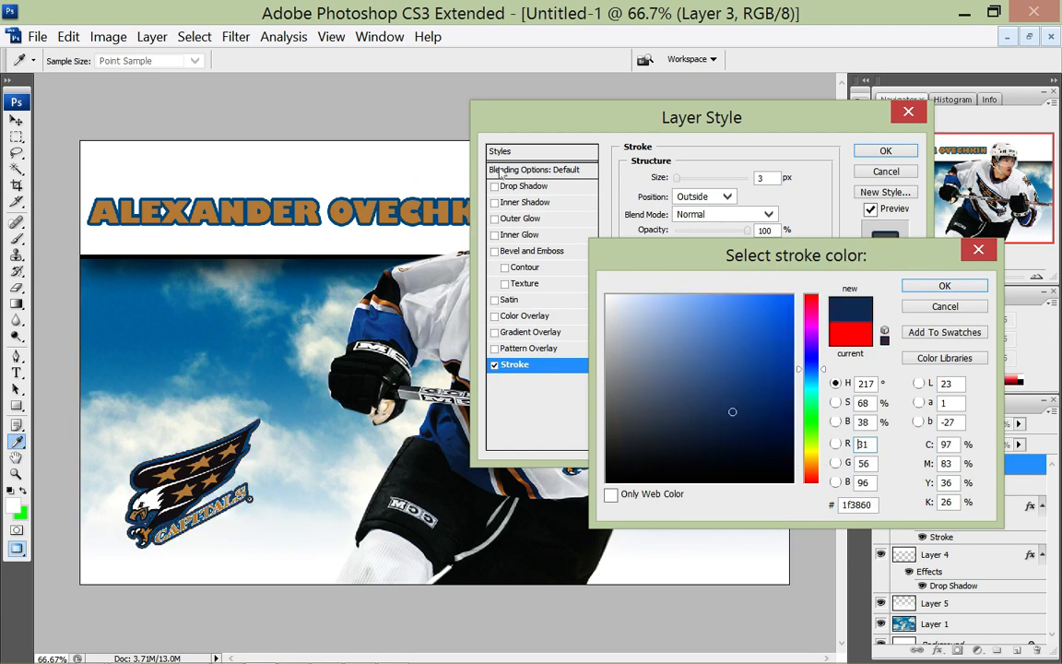
{"action": "key", "text": "Return"}
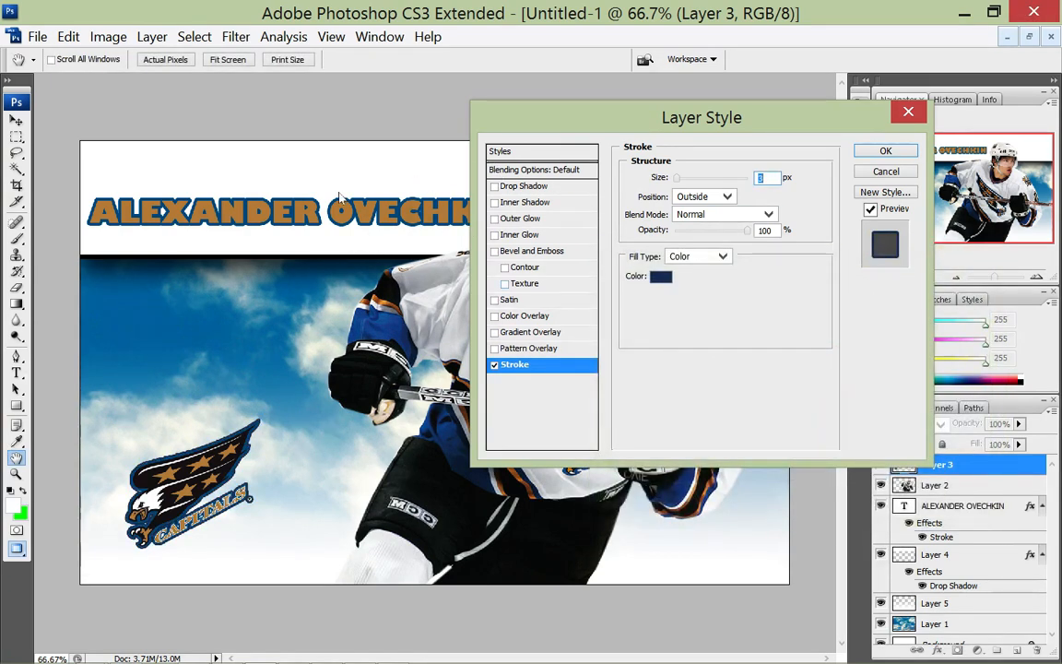
Add a drop shadow to the Capitals logo with 36% opacity, 23 px distance, 9% spread and 59 px size.
{"action": "key", "text": "Return"}
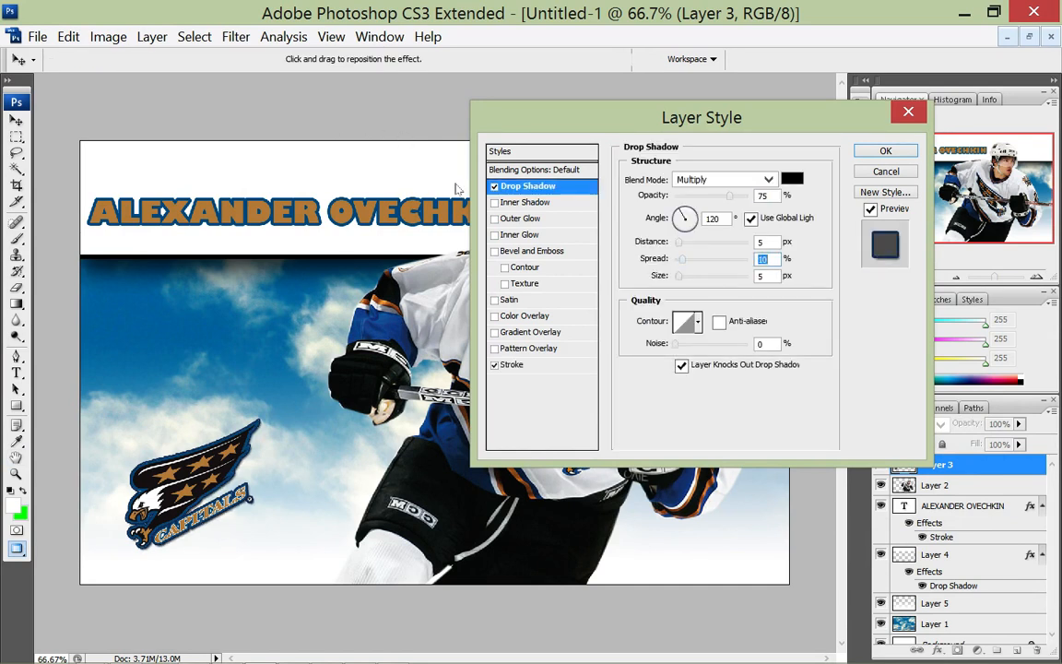
{"action": "mouse_move", "coordinate": [678, 276]}
{"action": "left_mouse_down"}
{"action": "mouse_move", "coordinate": [692, 275]}
{"action": "mouse_move", "coordinate": [692, 243]}
{"action": "mouse_move", "coordinate": [683, 275]}
{"action": "left_mouse_up"}
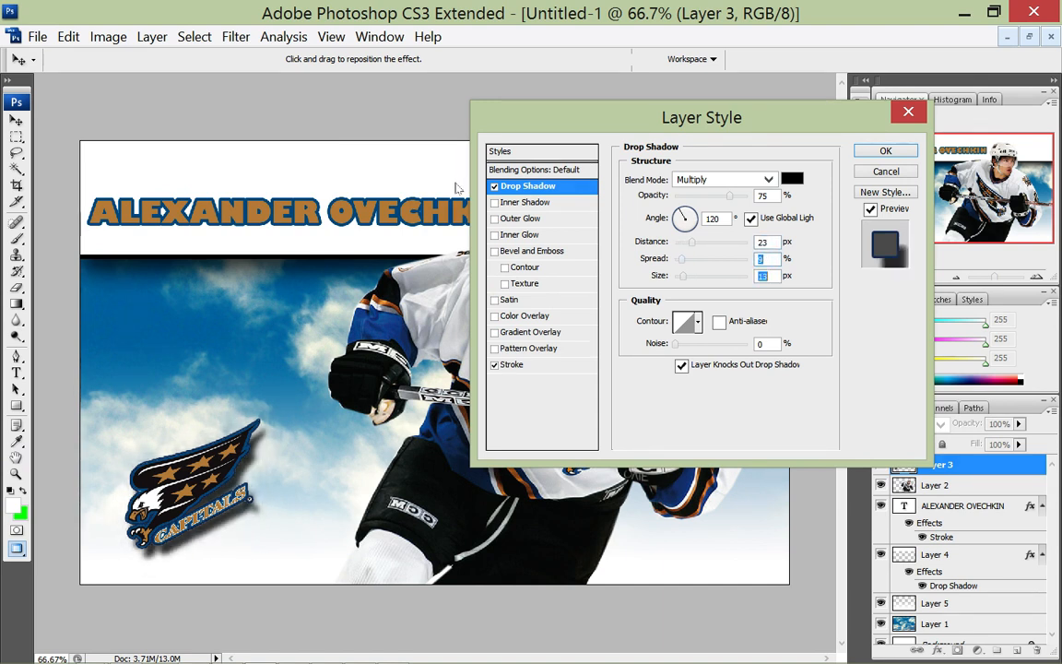
{"action": "left_click_drag", "start_coordinate": [730, 195], "coordinate": [705, 196]}
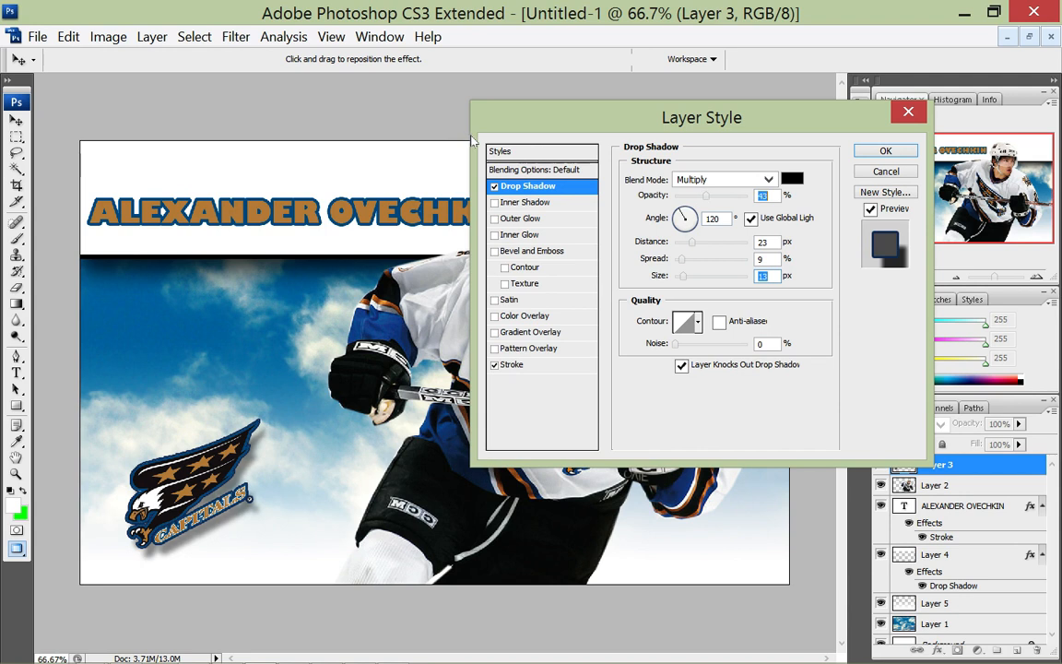
{"action": "left_click_drag", "start_coordinate": [683, 275], "coordinate": [696, 275]}
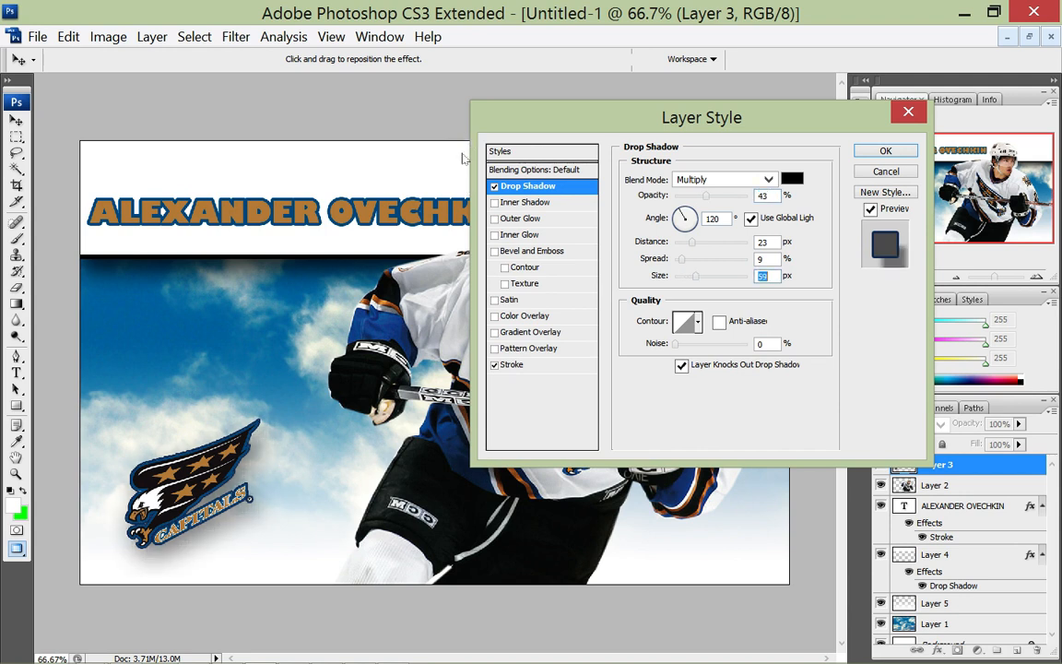
{"action": "left_click_drag", "start_coordinate": [705, 196], "coordinate": [701, 196]}
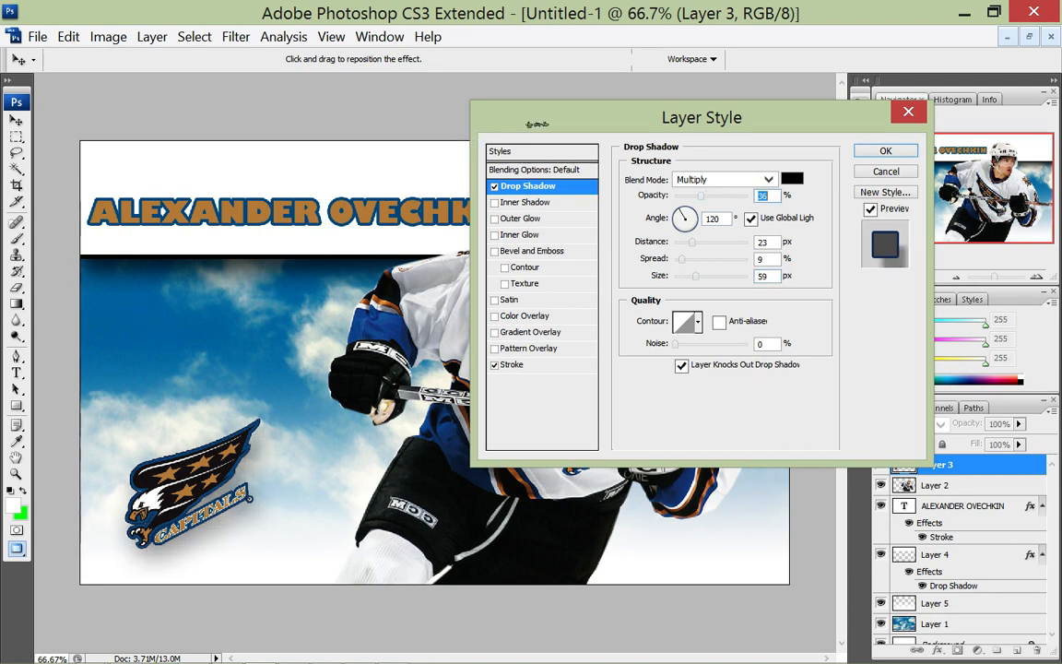
{"action": "key", "text": "Return"}
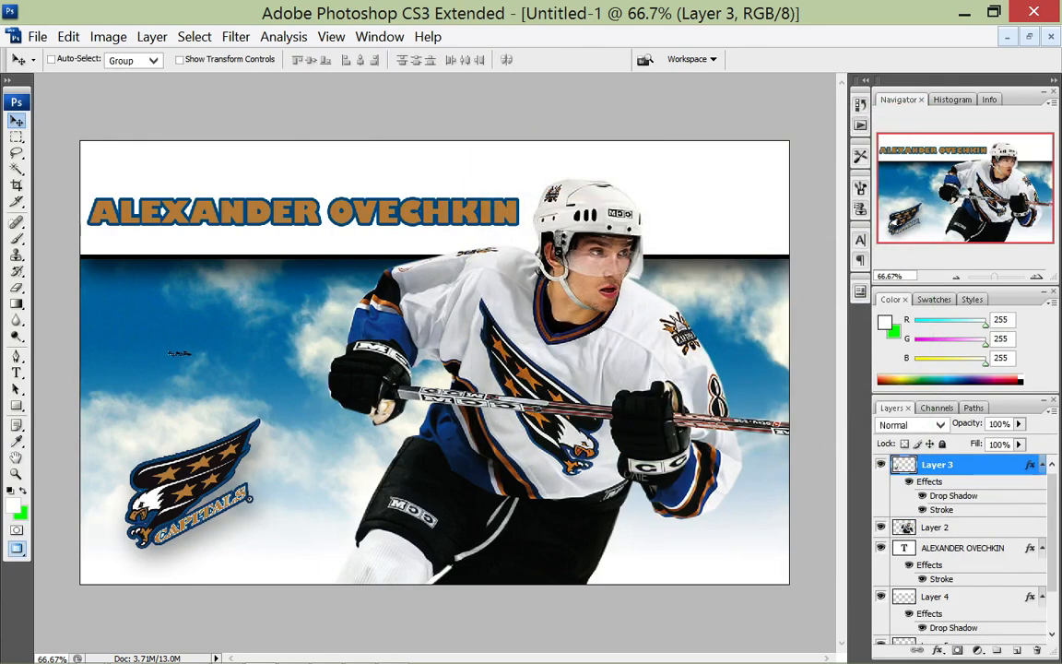
{"action": "scroll", "coordinate": [173, 354], "scroll_direction": "up", "scroll_amount": 3}
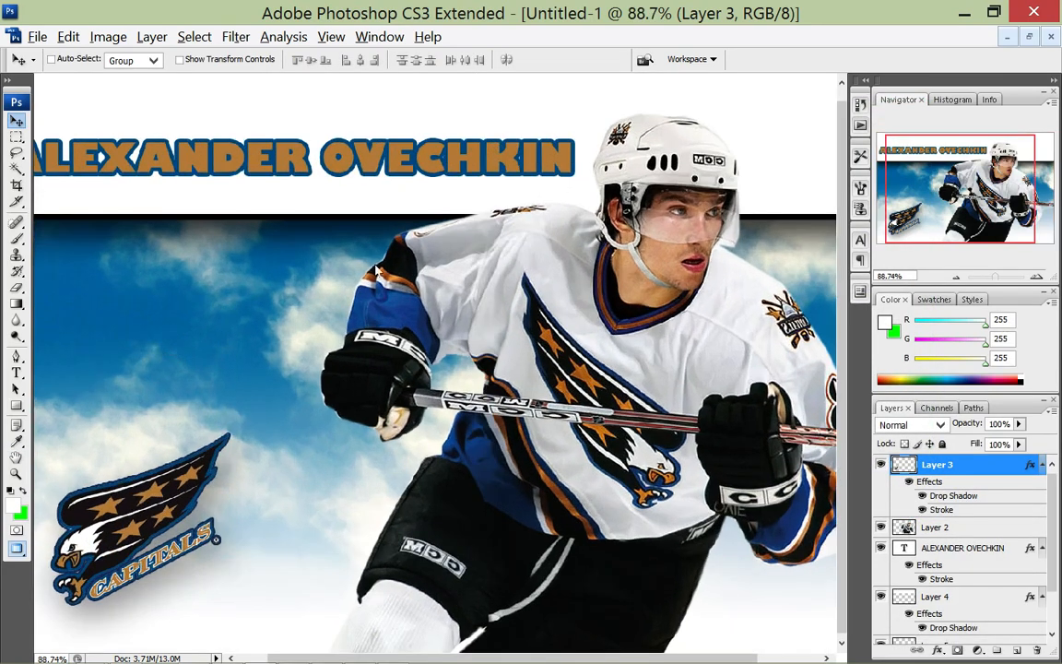